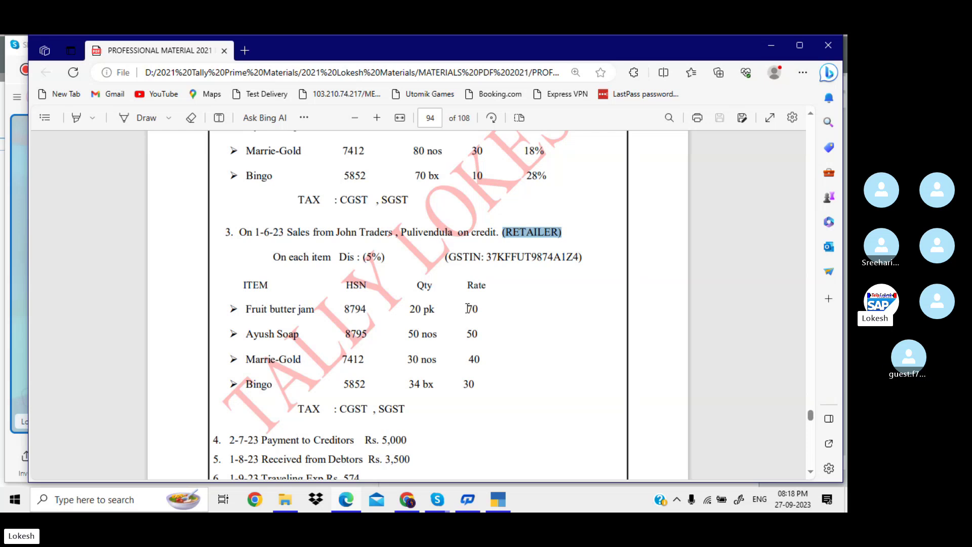
Review the Varun Agencies price list exercise in the PDF, including the retailer sale's rates and item discount.
{"action": "left_click_drag", "start_coordinate": [465, 309], "coordinate": [486, 311]}
{"action": "left_click_drag", "start_coordinate": [365, 257], "coordinate": [377, 264]}
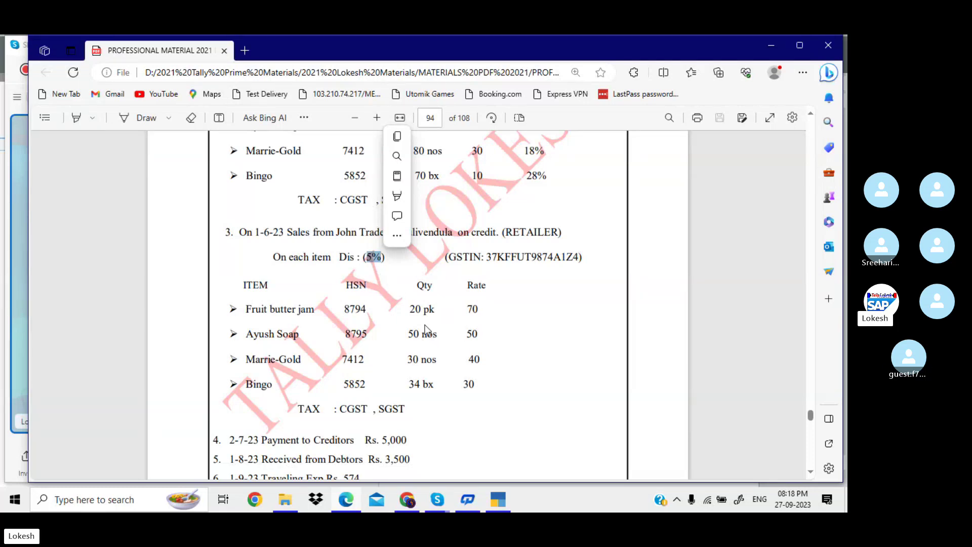
{"action": "scroll", "coordinate": [426, 330], "scroll_direction": "down", "scroll_amount": 1}
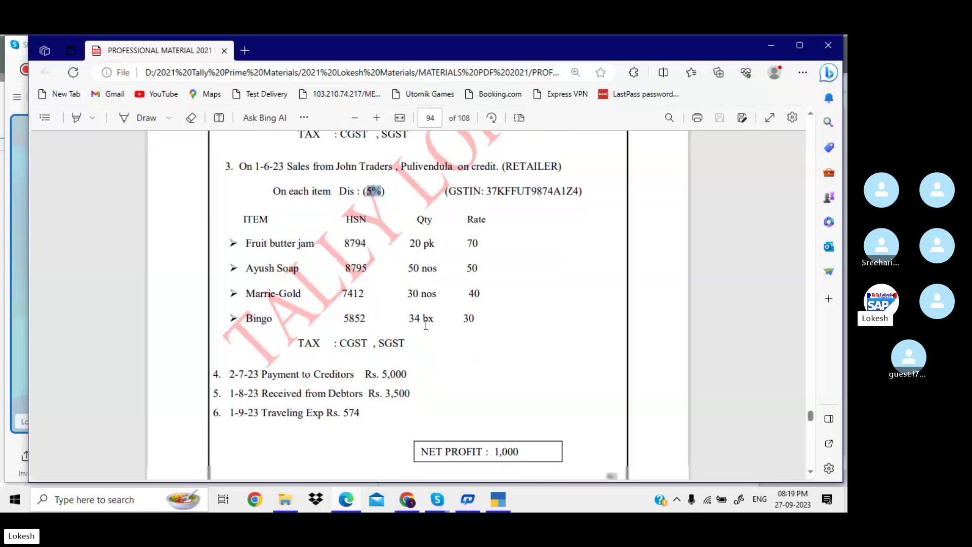
{"action": "scroll", "coordinate": [425, 326], "scroll_direction": "up", "scroll_amount": 5}
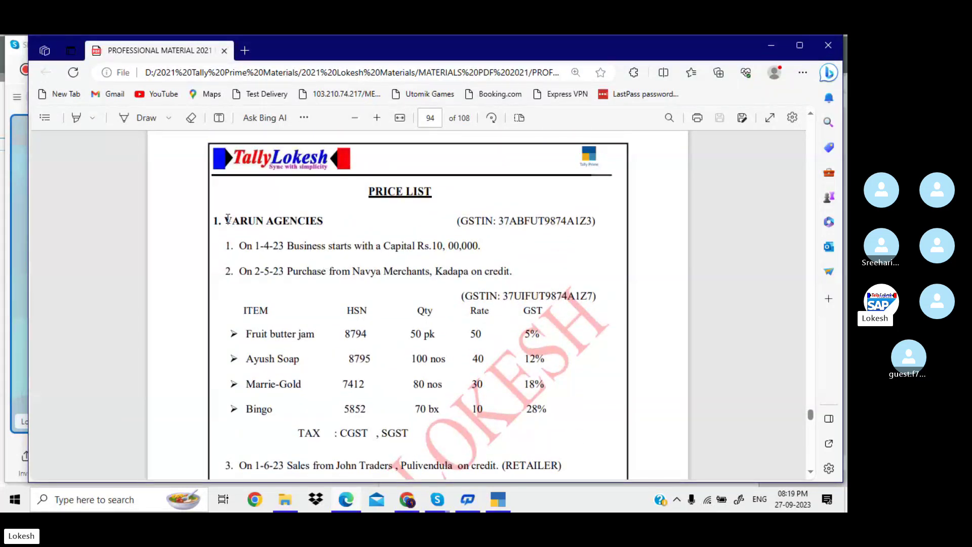
{"action": "left_click_drag", "start_coordinate": [225, 218], "coordinate": [326, 216]}
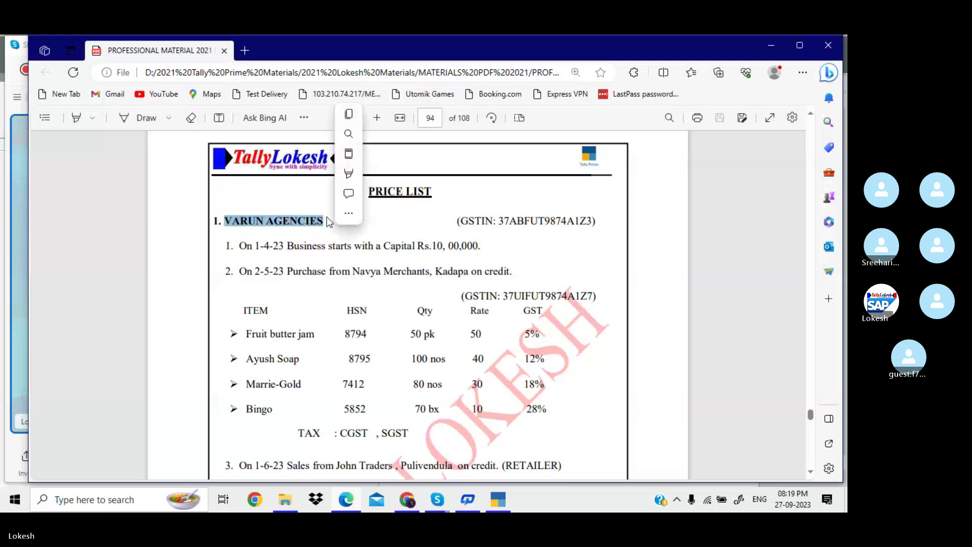
Switch to TallyPrime and start a new company named VARUN AGENCIES.
{"action": "left_click", "coordinate": [498, 500]}
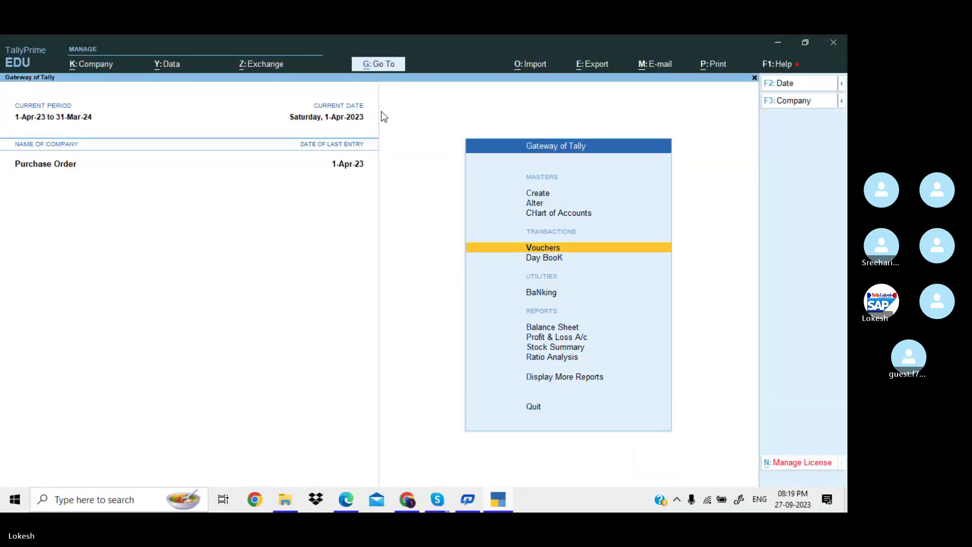
{"action": "left_click", "coordinate": [106, 68]}
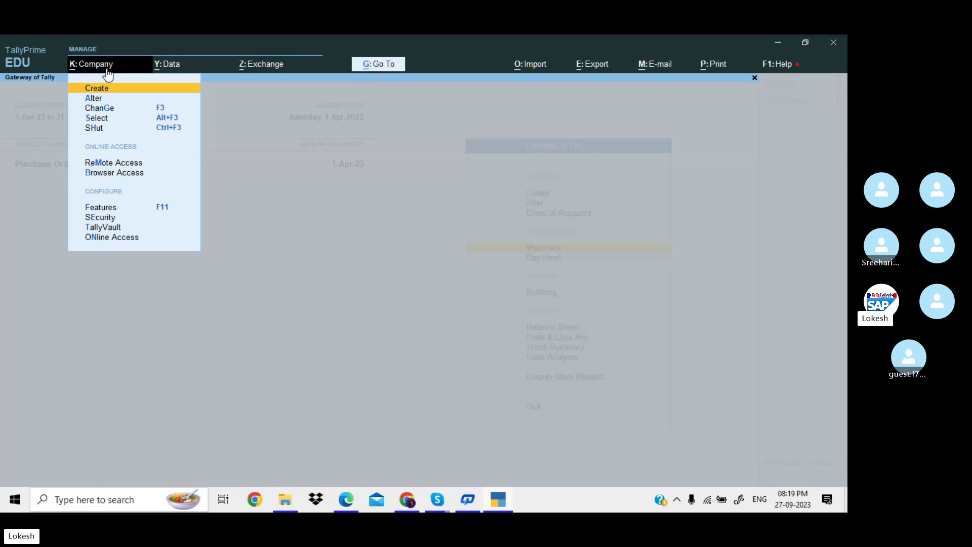
{"action": "key", "text": "Return"}
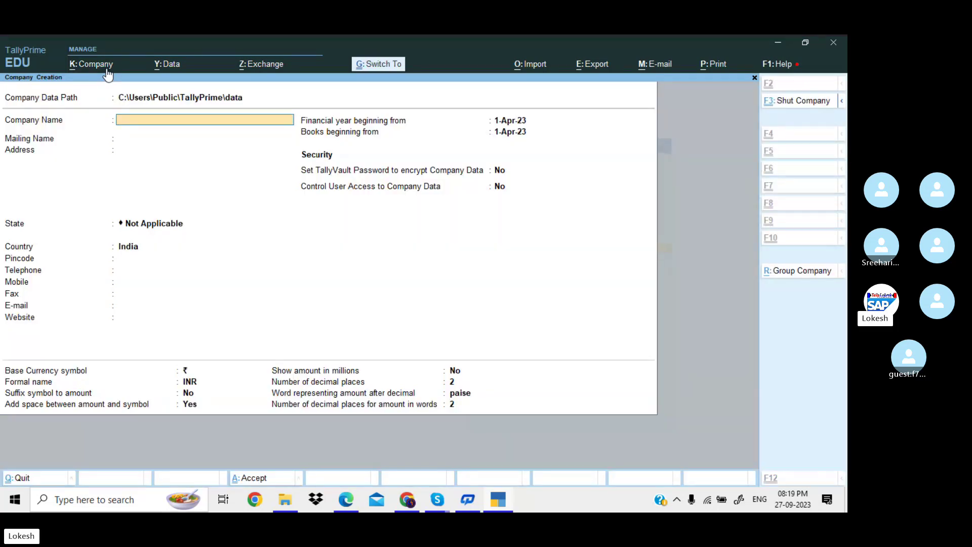
{"action": "type", "text": "VARUN AGENCIES"}
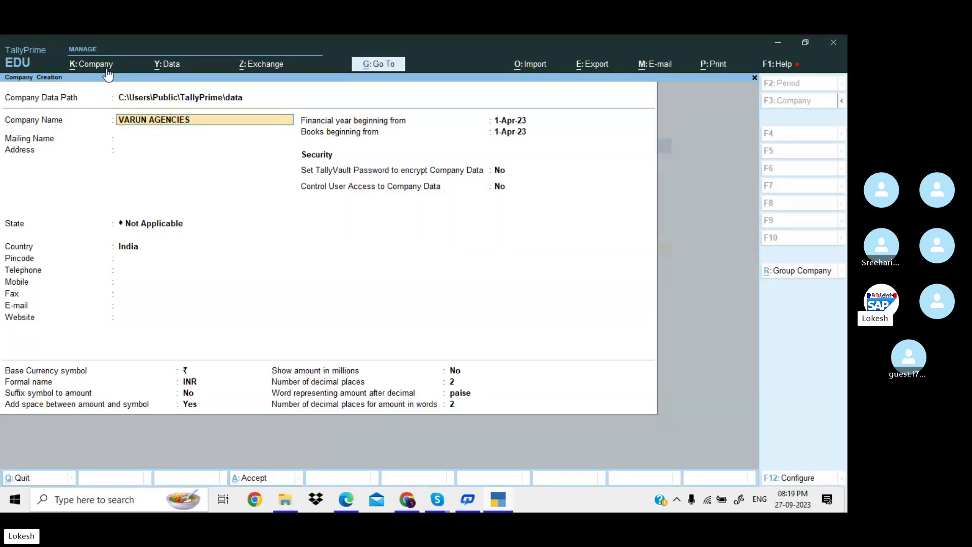
Set the new company's state to Andhra Pradesh and save the company.
{"action": "key", "text": "Return"}
{"action": "key", "text": "Return"}
{"action": "key", "text": "Return"}
{"action": "key", "text": "Down"}
{"action": "key", "text": "Down"}
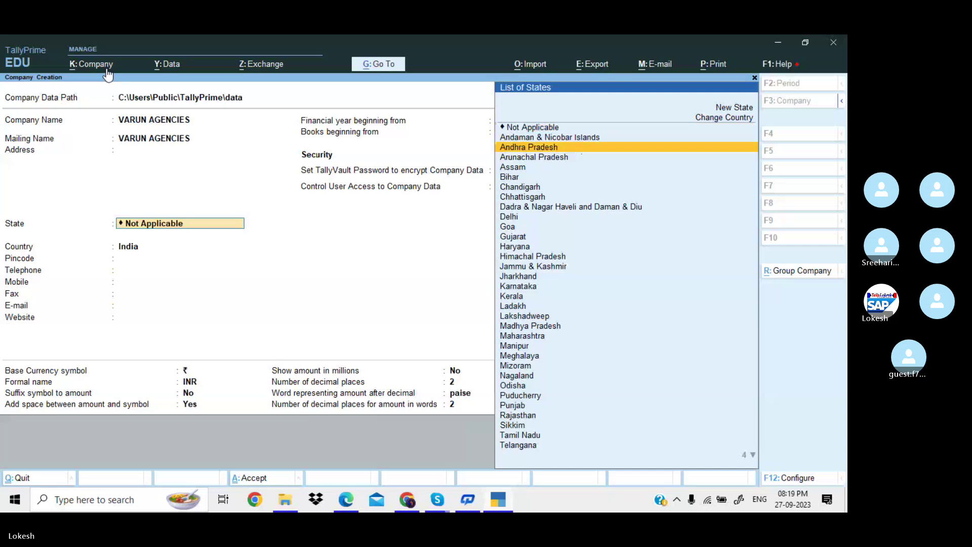
{"action": "key", "text": "Return"}
{"action": "key", "text": "Return"}
{"action": "key", "text": "Return"}
{"action": "key", "text": "Return"}
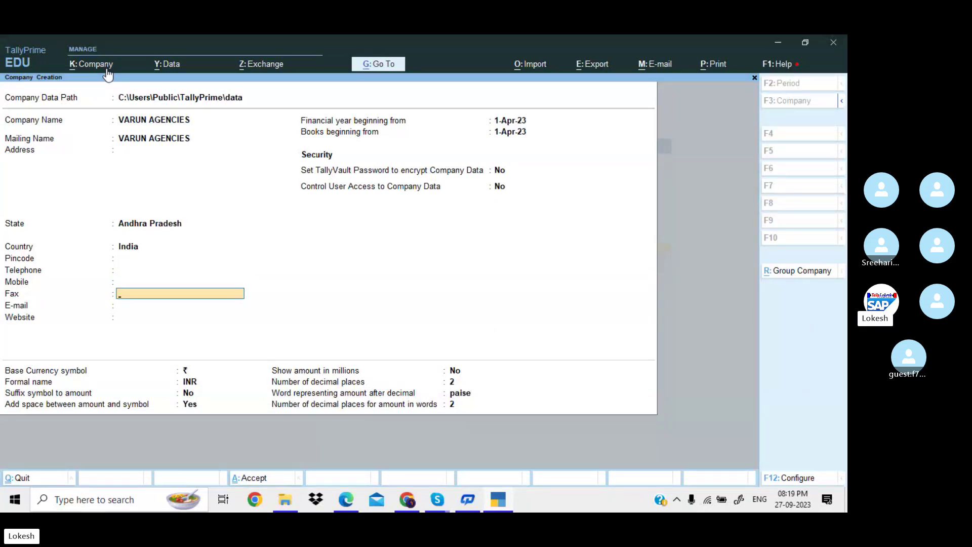
{"action": "key", "text": "ctrl+a"}
{"action": "key", "text": "Return"}
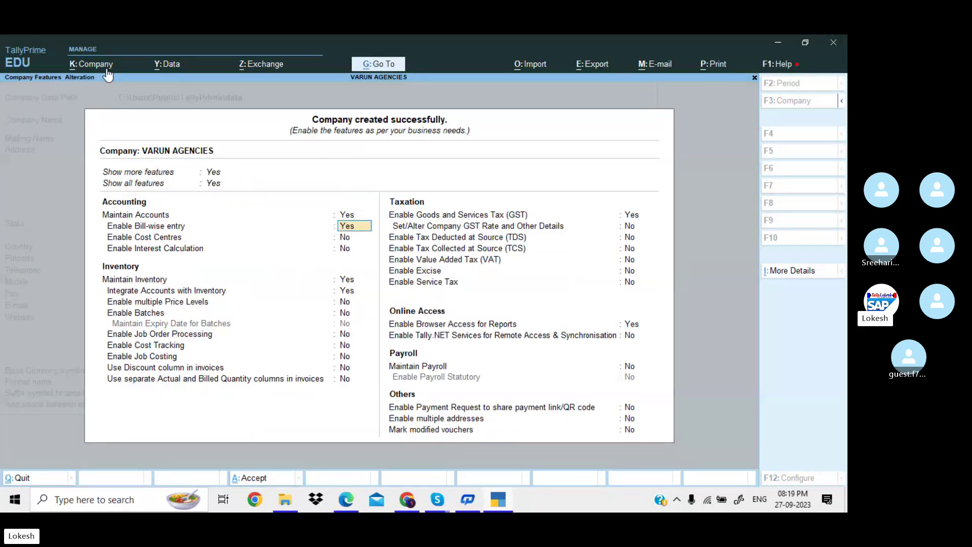
Disable bill-wise entry in the company features, keeping inventory maintained and integrated with accounts.
{"action": "key", "text": "n"}
{"action": "key", "text": "Return"}
{"action": "key", "text": "Return"}
{"action": "key", "text": "Return"}
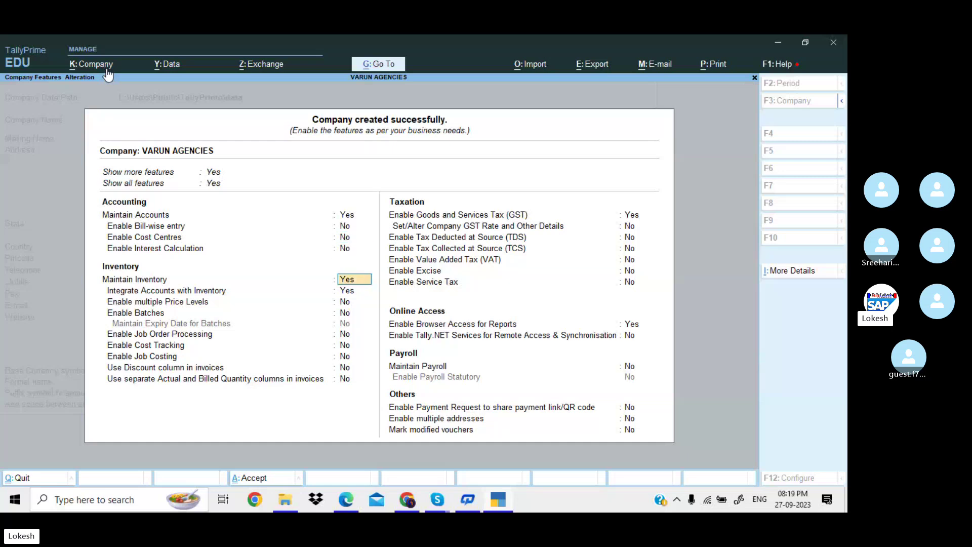
{"action": "key", "text": "Return"}
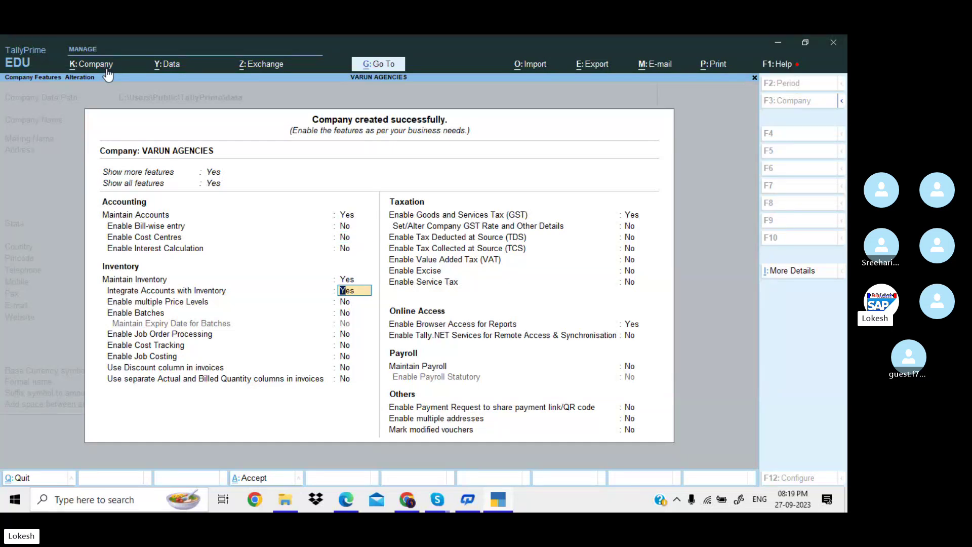
{"action": "key", "text": "Return"}
{"action": "key", "text": "Return"}
{"action": "key", "text": "Return"}
{"action": "key", "text": "Return"}
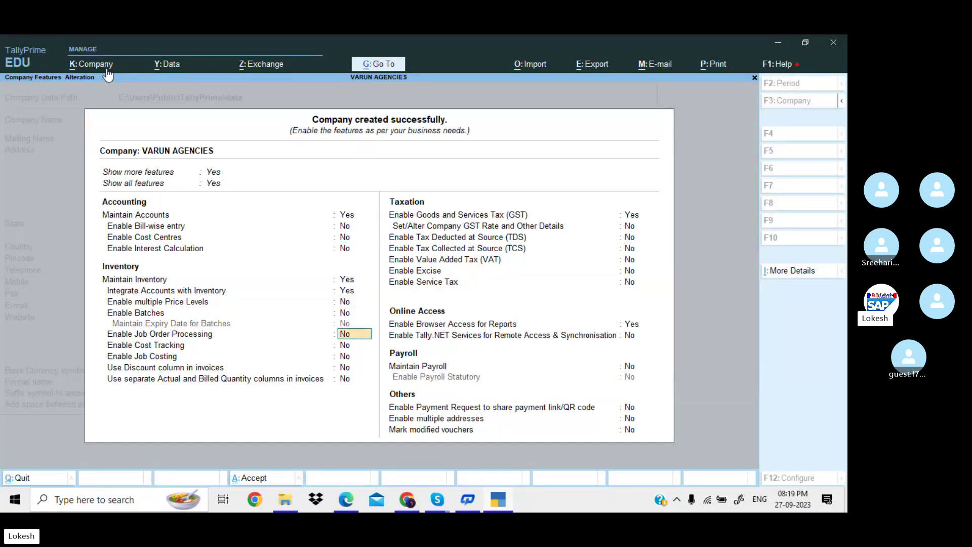
{"action": "key", "text": "Return"}
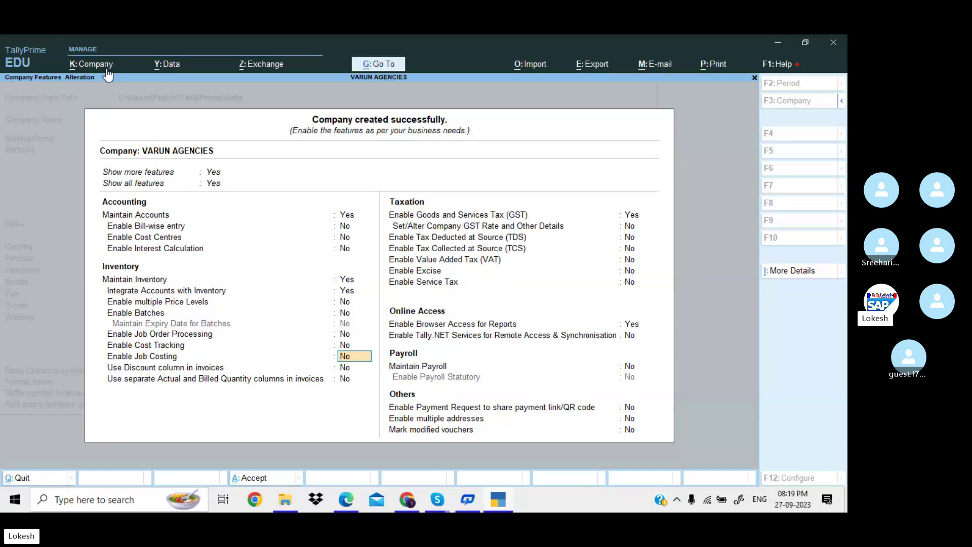
Enable multiple price levels in the company's inventory features.
{"action": "key", "text": "Up"}
{"action": "key", "text": "Up"}
{"action": "key", "text": "Up"}
{"action": "key", "text": "Up"}
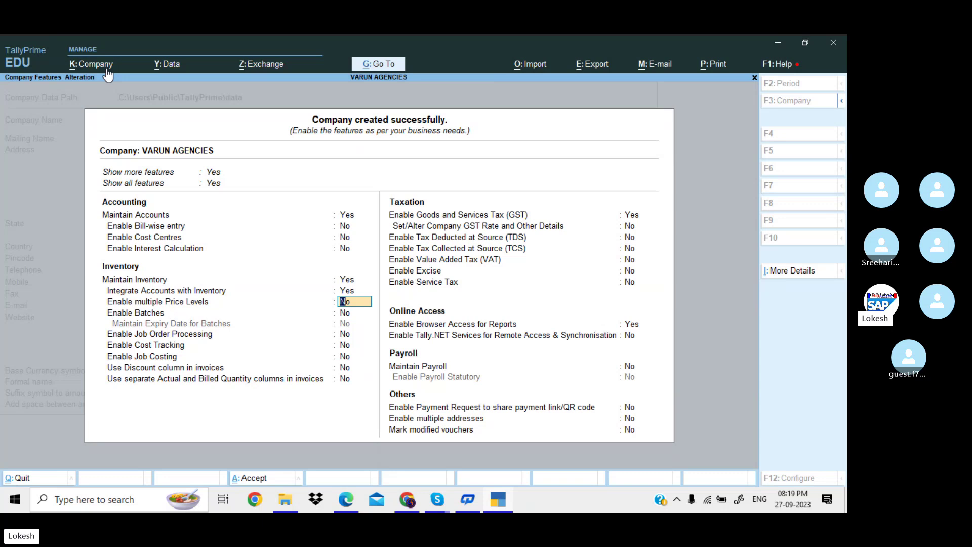
{"action": "key", "text": "y"}
{"action": "key", "text": "Return"}
{"action": "key", "text": "Return"}
{"action": "key", "text": "Return"}
{"action": "key", "text": "Return"}
{"action": "key", "text": "Return"}
{"action": "key", "text": "Return"}
{"action": "key", "text": "Return"}
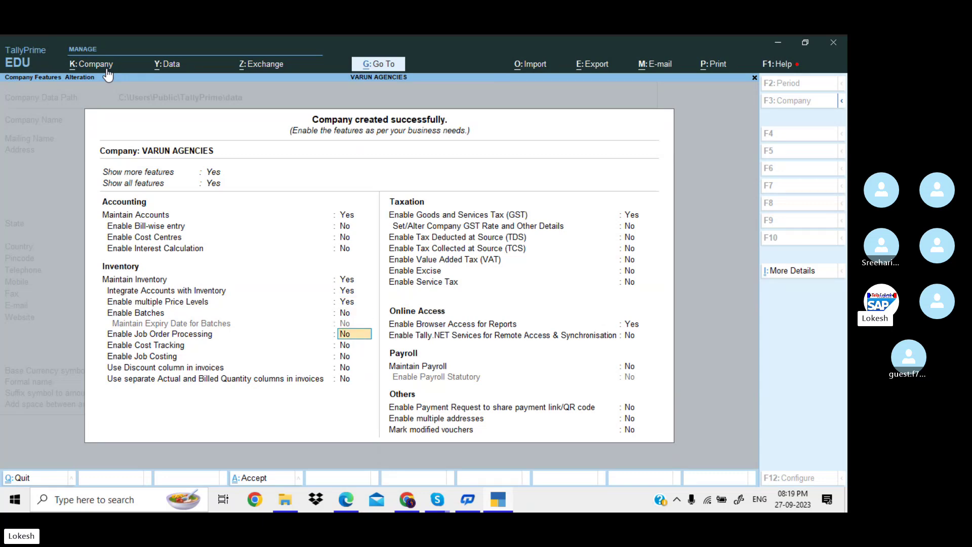
Proceed to the company's GST details and copy the Varun Agencies GSTIN from the price list PDF.
{"action": "key", "text": "Return"}
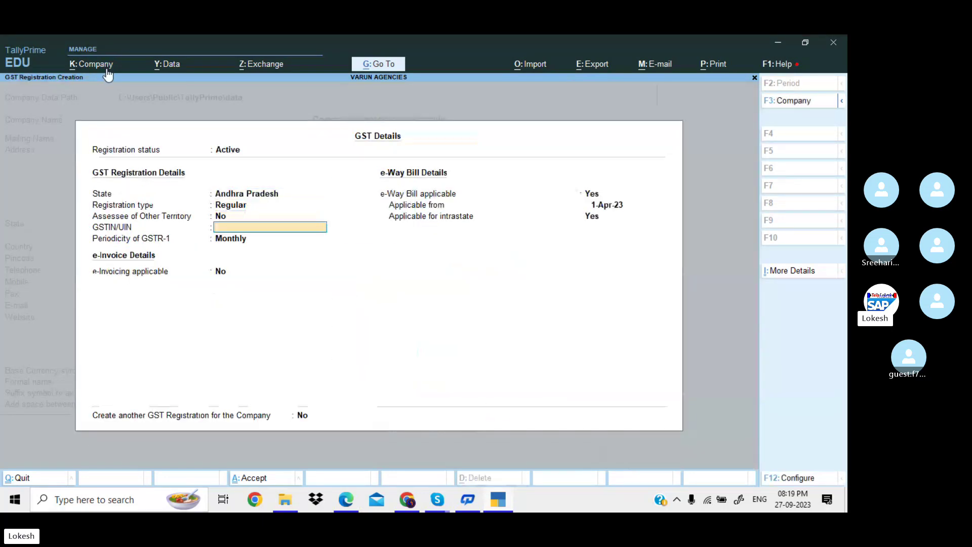
{"action": "key", "text": "alt+Tab"}
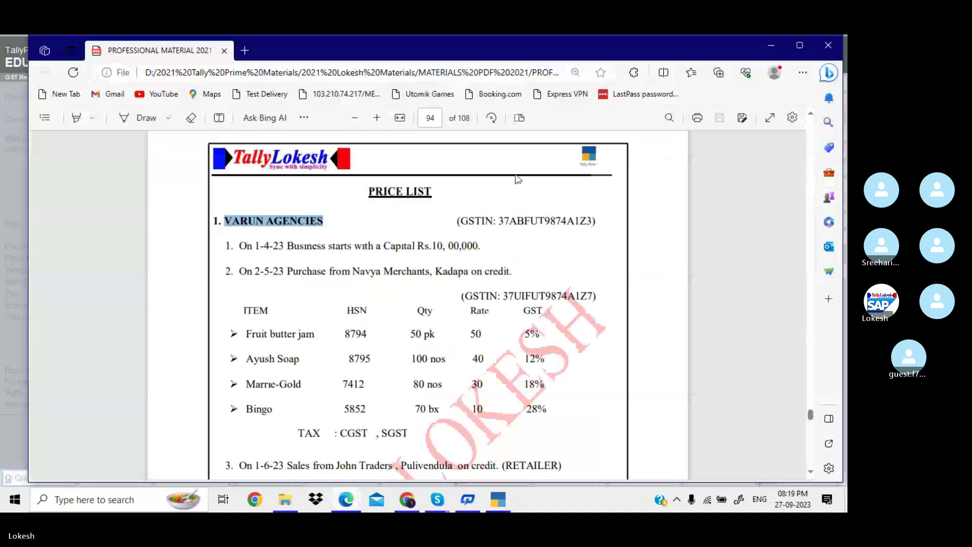
{"action": "left_click_drag", "start_coordinate": [500, 218], "coordinate": [590, 220]}
{"action": "key", "text": "ctrl+c"}
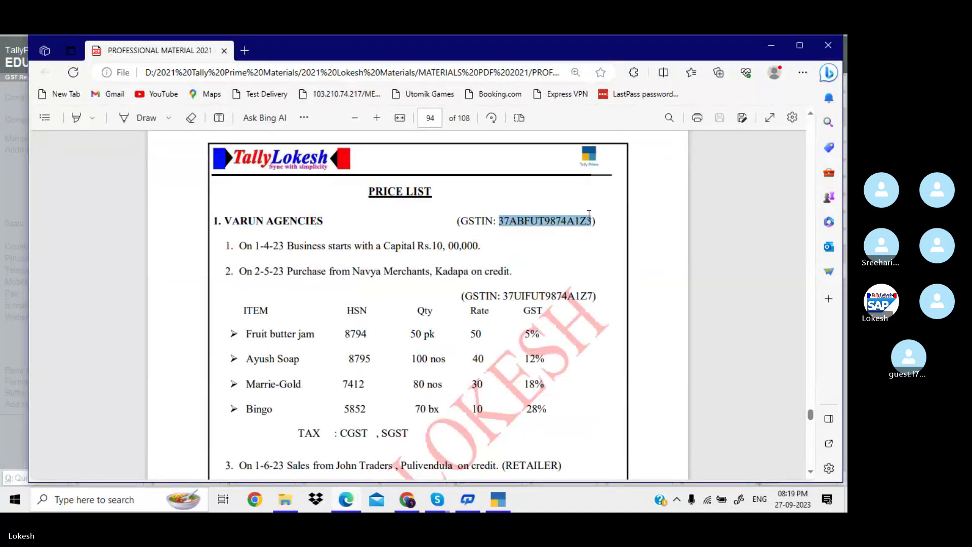
Switch back to TallyPrime and enter the copied GSTIN in the Andhra Pradesh registration, with e-invoicing set to No.
{"action": "left_click", "coordinate": [503, 501]}
{"action": "key", "text": "Return"}
{"action": "key", "text": "Return"}
{"action": "key", "text": "Return"}
{"action": "key", "text": "Return"}
{"action": "key", "text": "Return"}
{"action": "key", "text": "Return"}
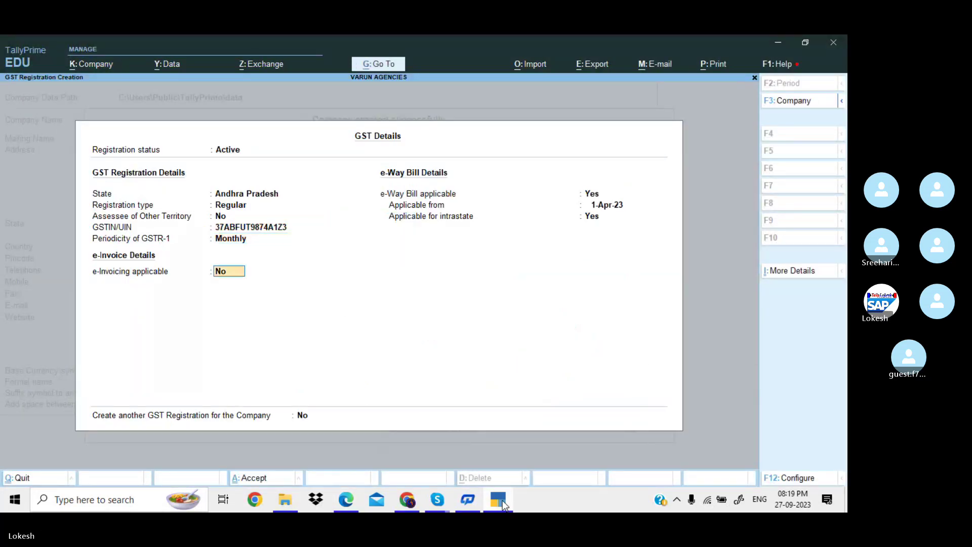
{"action": "key", "text": "Return"}
{"action": "key", "text": "Return"}
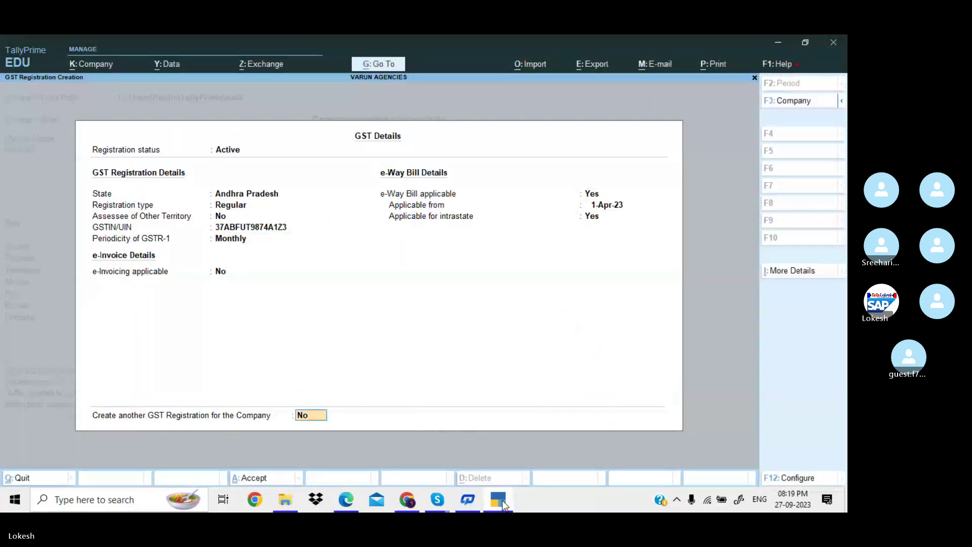
Accept the Andhra Pradesh registration and create another GST registration for Telangana.
{"action": "key", "text": "Return"}
{"action": "key", "text": "Return"}
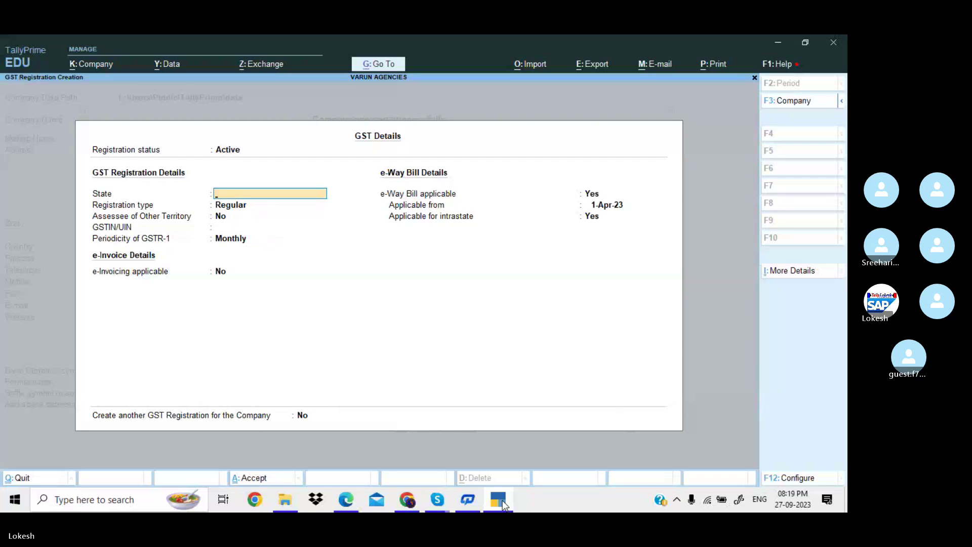
{"action": "type", "text": "TE"}
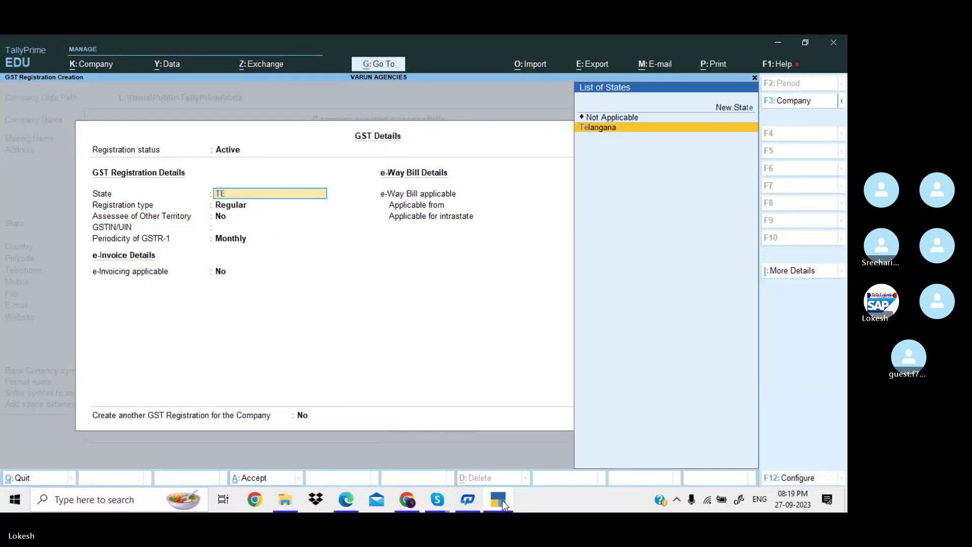
{"action": "key", "text": "Return"}
{"action": "key", "text": "Return"}
{"action": "key", "text": "Return"}
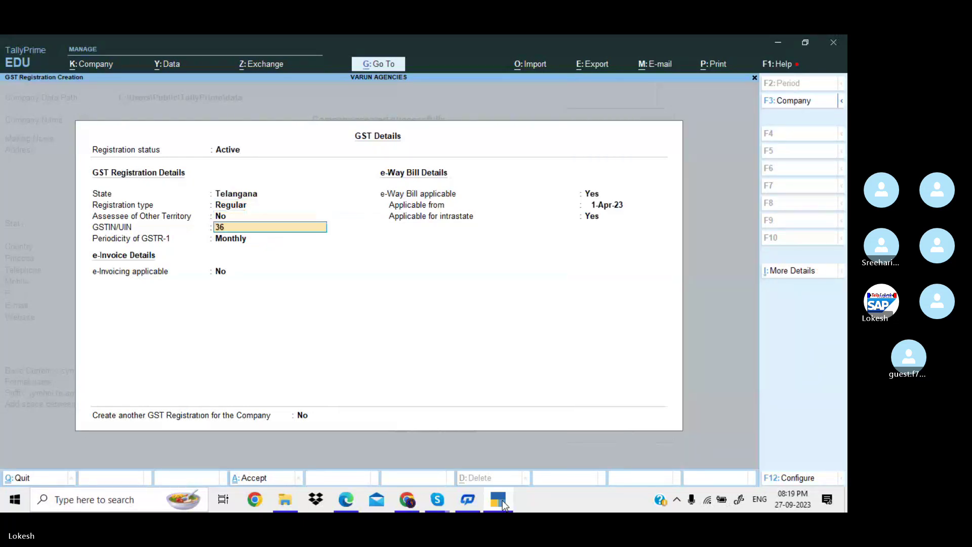
{"action": "key", "text": "Return"}
{"action": "key", "text": "Return"}
{"action": "key", "text": "Return"}
{"action": "key", "text": "Return"}
{"action": "key", "text": "Return"}
{"action": "key", "text": "Return"}
{"action": "key", "text": "Return"}
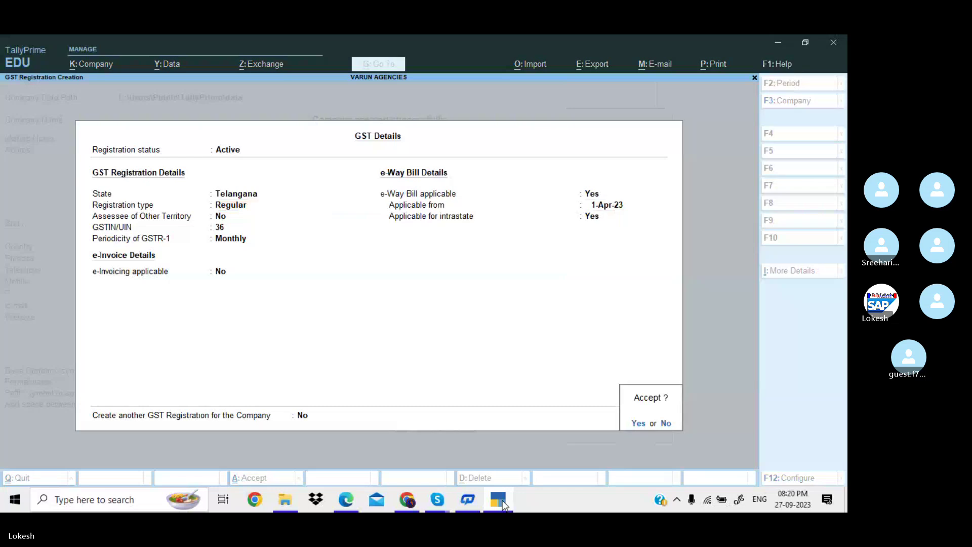
{"action": "key", "text": "Return"}
{"action": "key", "text": "Return"}
{"action": "key", "text": "Escape"}
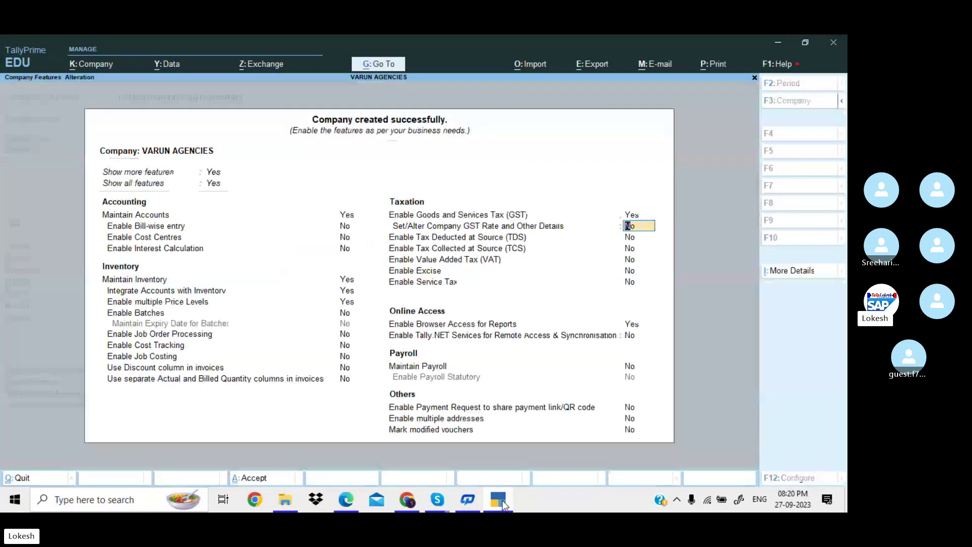
Disable browser access for reports and save the company features.
{"action": "key", "text": "Return"}
{"action": "key", "text": "Return"}
{"action": "key", "text": "Return"}
{"action": "key", "text": "Return"}
{"action": "key", "text": "Return"}
{"action": "key", "text": "Return"}
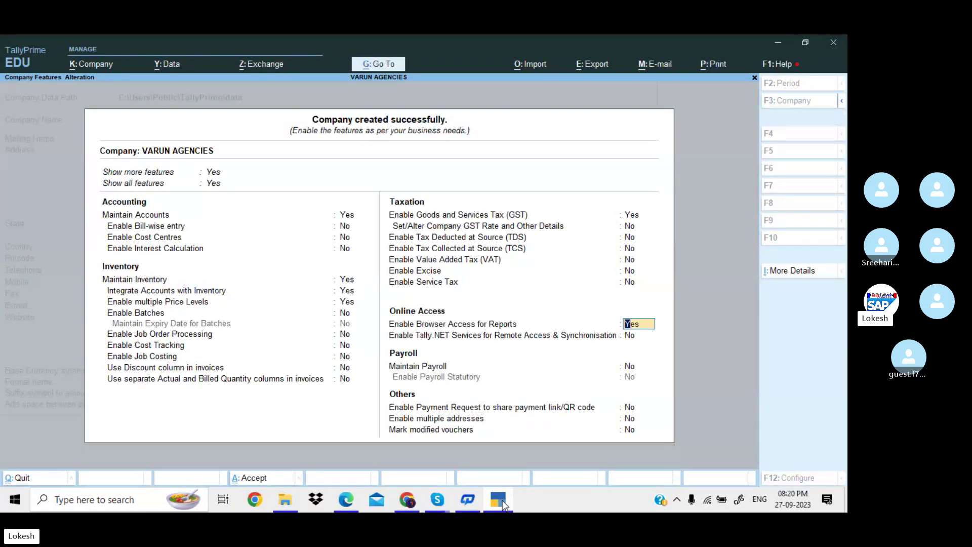
{"action": "key", "text": "n"}
{"action": "key", "text": "Return"}
{"action": "key", "text": "Return"}
{"action": "key", "text": "Return"}
{"action": "key", "text": "Return"}
{"action": "key", "text": "Return"}
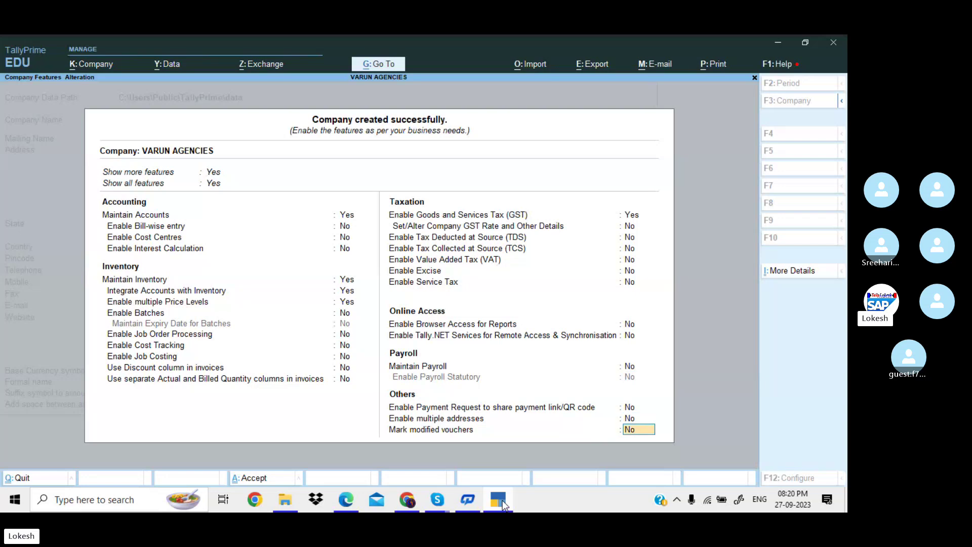
{"action": "key", "text": "Return"}
{"action": "key", "text": "Return"}
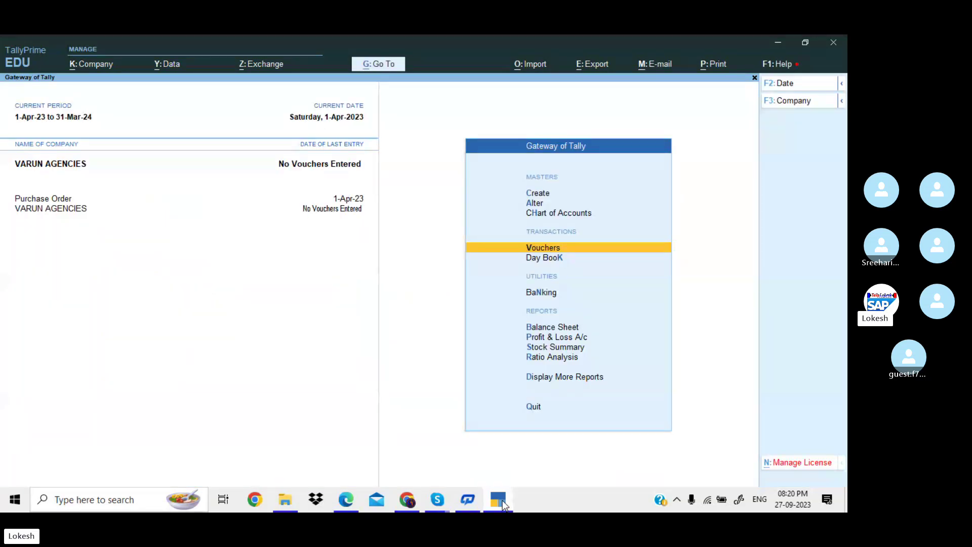
Start a receipt voucher and create a new ledger named Capital from it.
{"action": "key", "text": "Return"}
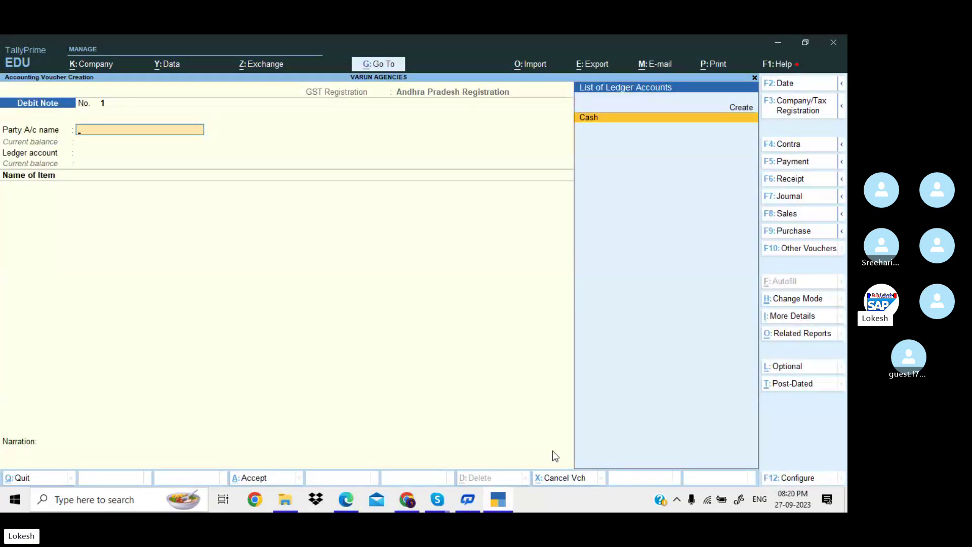
{"action": "left_click", "coordinate": [796, 184]}
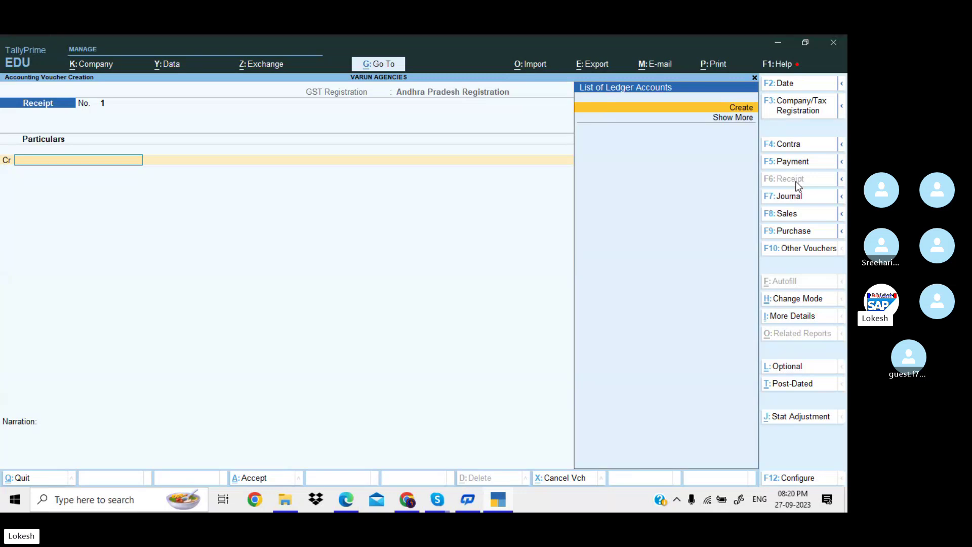
{"action": "key", "text": "Return"}
{"action": "type", "text": "Capital"}
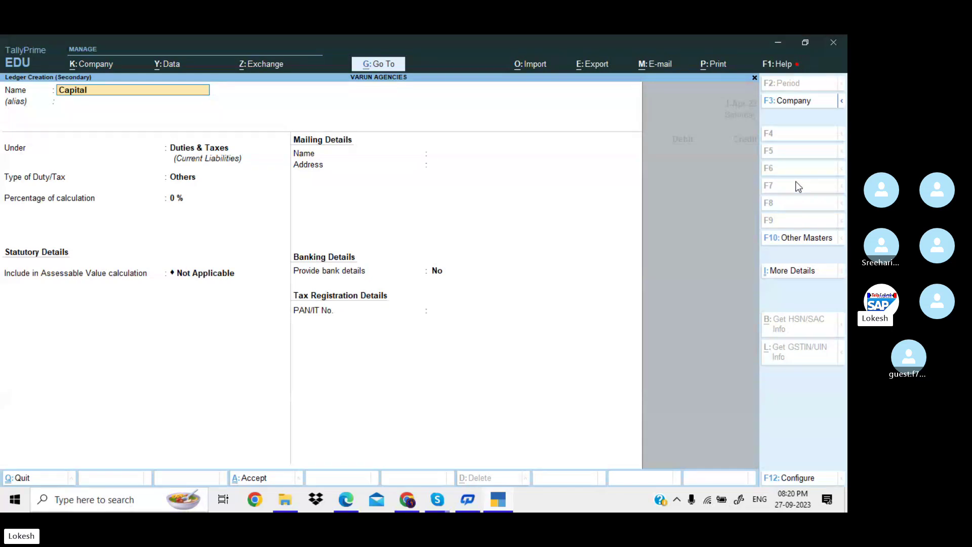
Place the Capital ledger under the Capital Account group.
{"action": "key", "text": "Return"}
{"action": "key", "text": "Return"}
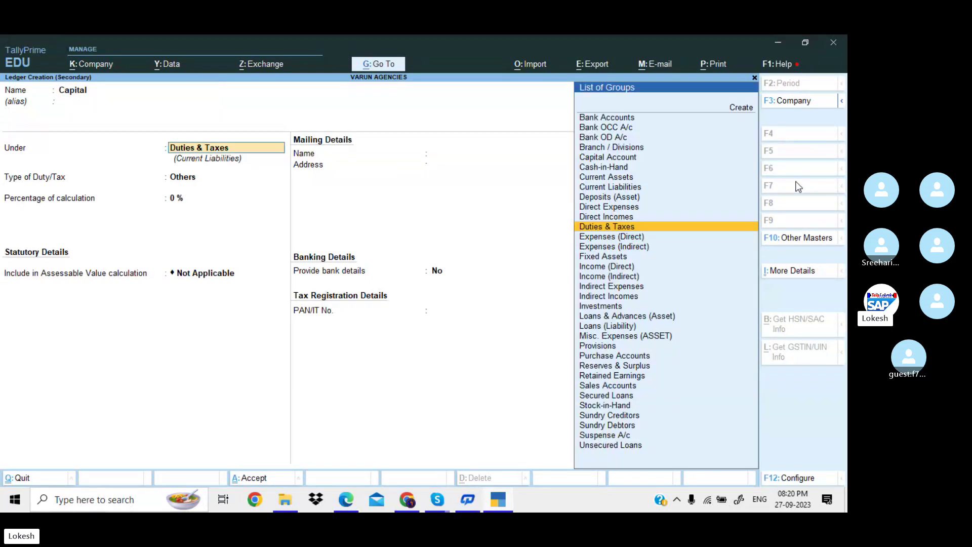
{"action": "type", "text": "ca"}
{"action": "key", "text": "Down"}
{"action": "key", "text": "Return"}
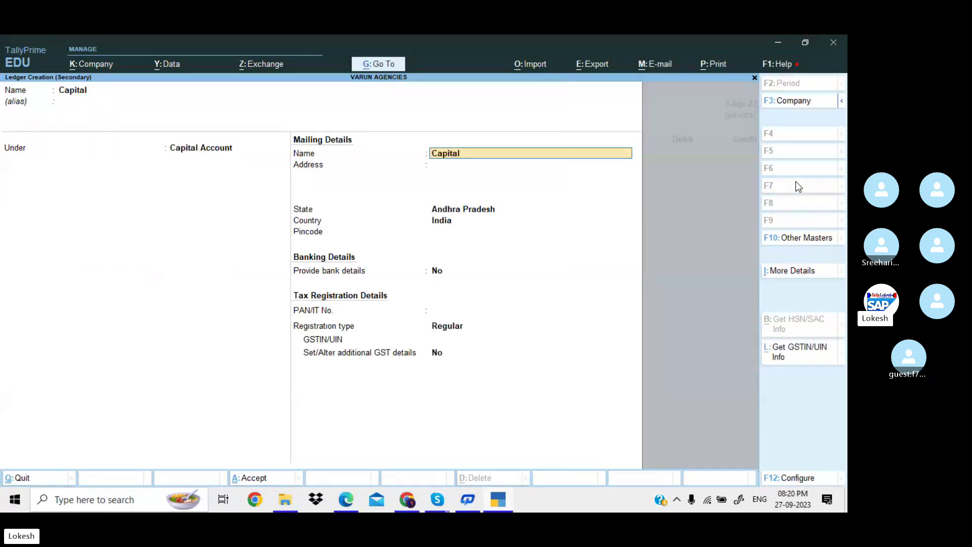
Keep the default mailing details and save the Capital ledger.
{"action": "key", "text": "Return"}
{"action": "key", "text": "Return"}
{"action": "key", "text": "ctrl+a"}
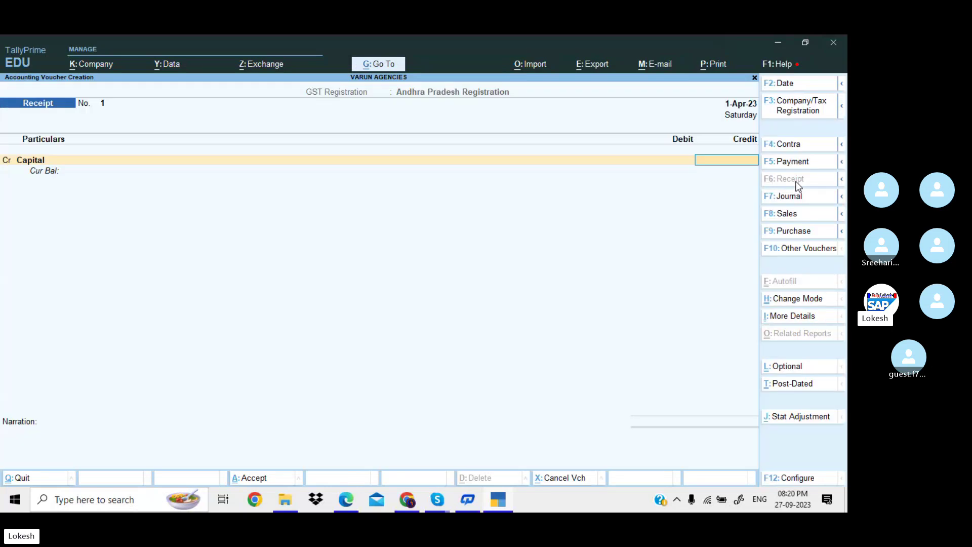
Credit Capital with 1000000 in the receipt voucher, as given in the PDF exercise.
{"action": "key", "text": "alt+Tab"}
{"action": "key", "text": "alt+Tab"}
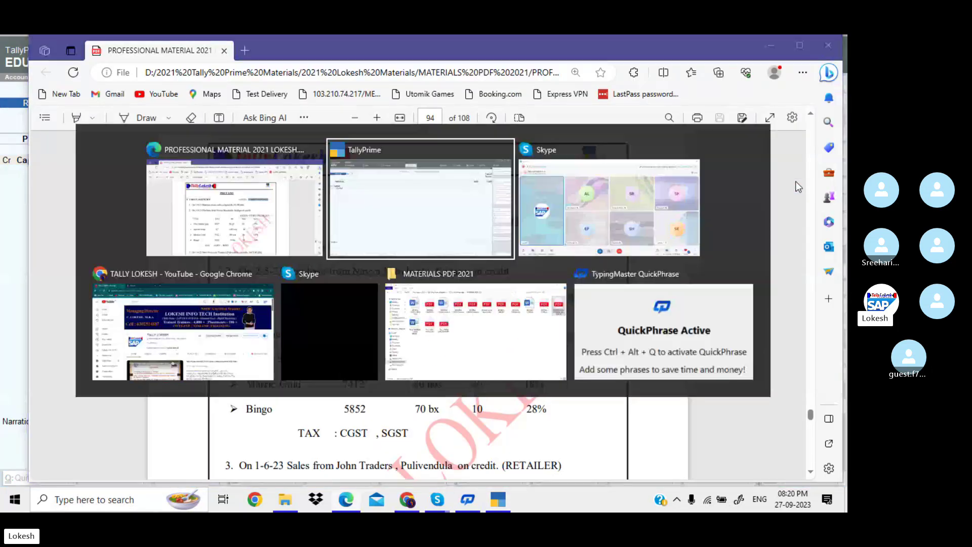
{"action": "type", "text": "1000000"}
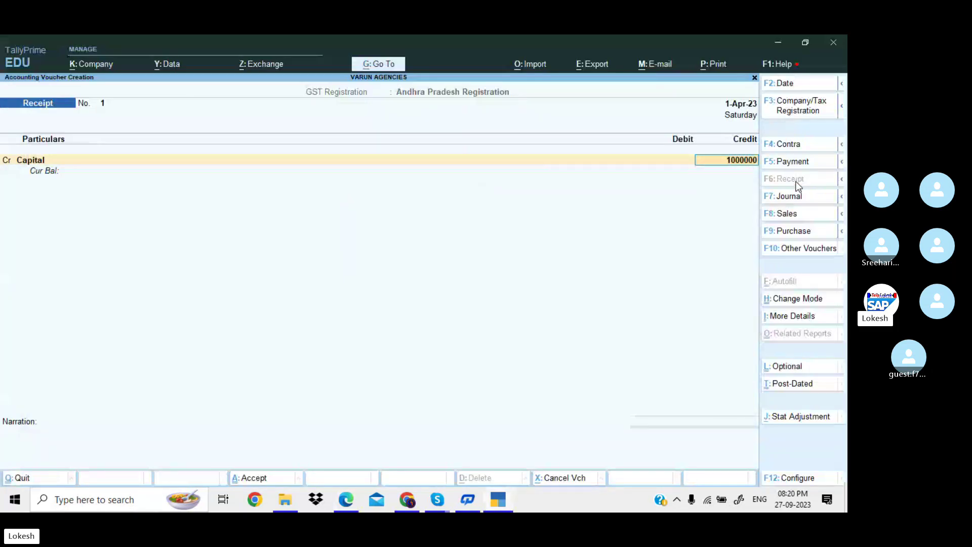
{"action": "key", "text": "Return"}
{"action": "key", "text": "Return"}
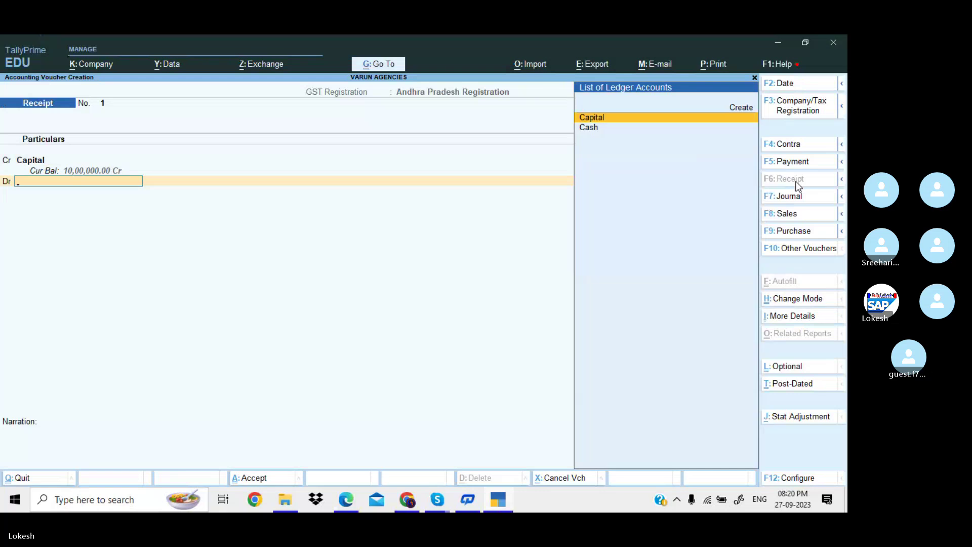
Debit Cash for the full amount and save the receipt voucher.
{"action": "key", "text": "Down"}
{"action": "key", "text": "Return"}
{"action": "key", "text": "Return"}
{"action": "key", "text": "Return"}
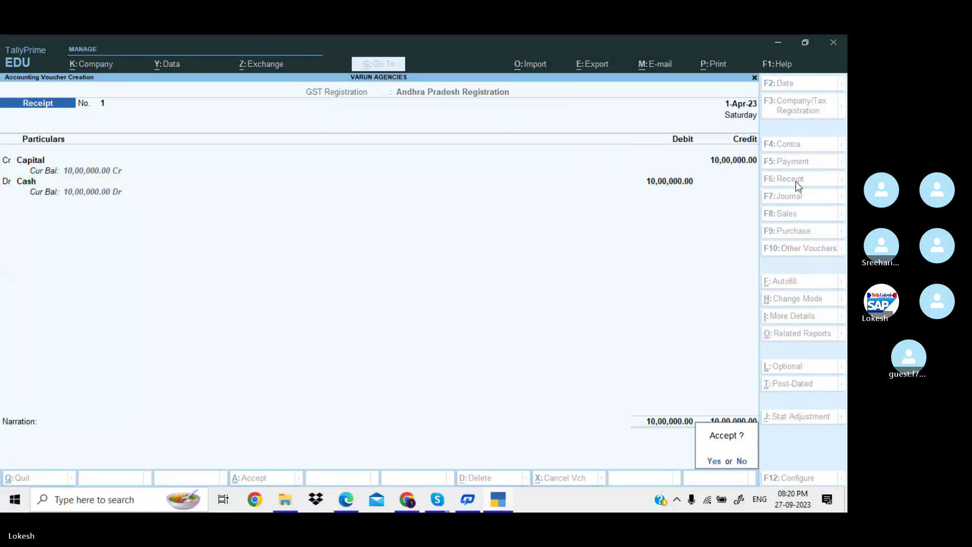
{"action": "key", "text": "Return"}
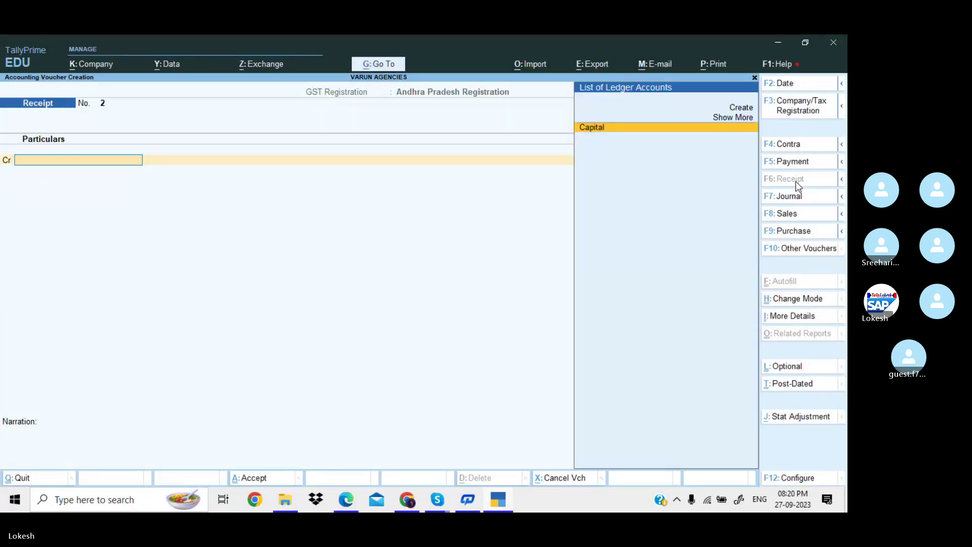
Start a purchase voucher and create a new party ledger named Navya Merchants from it.
{"action": "left_click", "coordinate": [818, 234]}
{"action": "key", "text": "Return"}
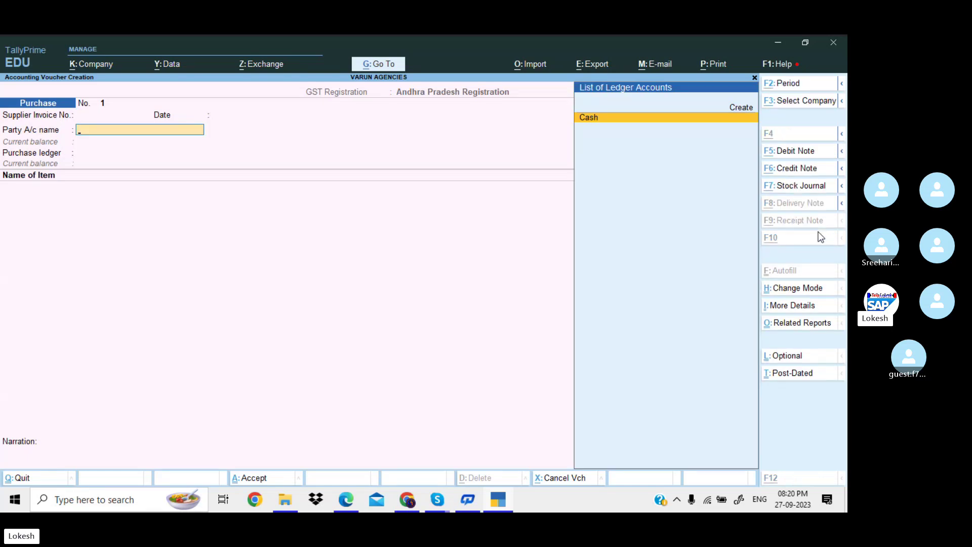
{"action": "key", "text": "alt+c"}
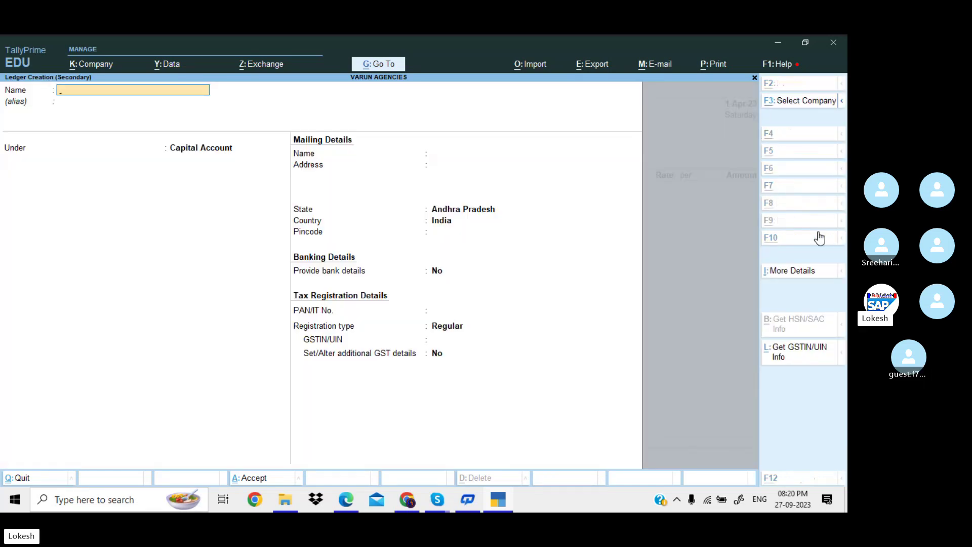
{"action": "key", "text": "alt+Tab"}
{"action": "key", "text": "alt+Tab"}
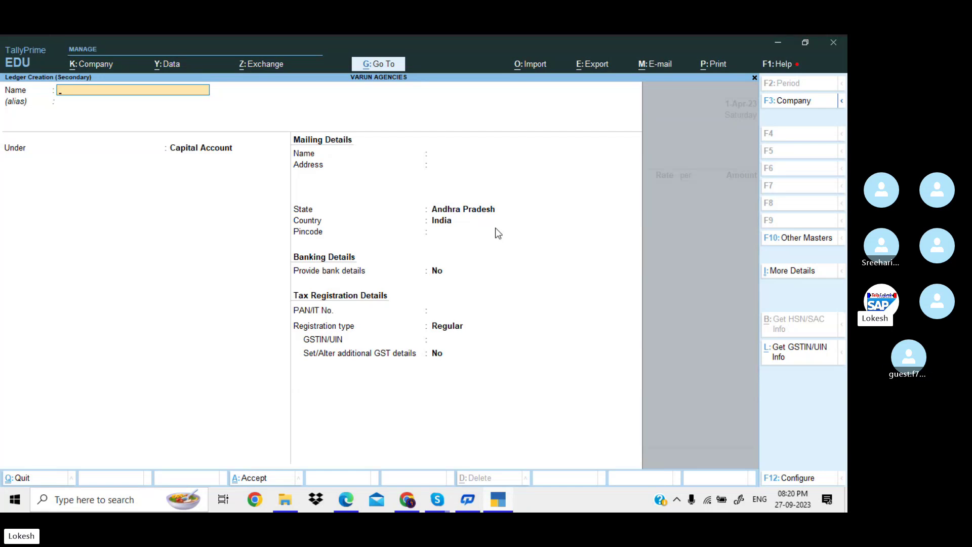
{"action": "type", "text": "Navya Mer"}
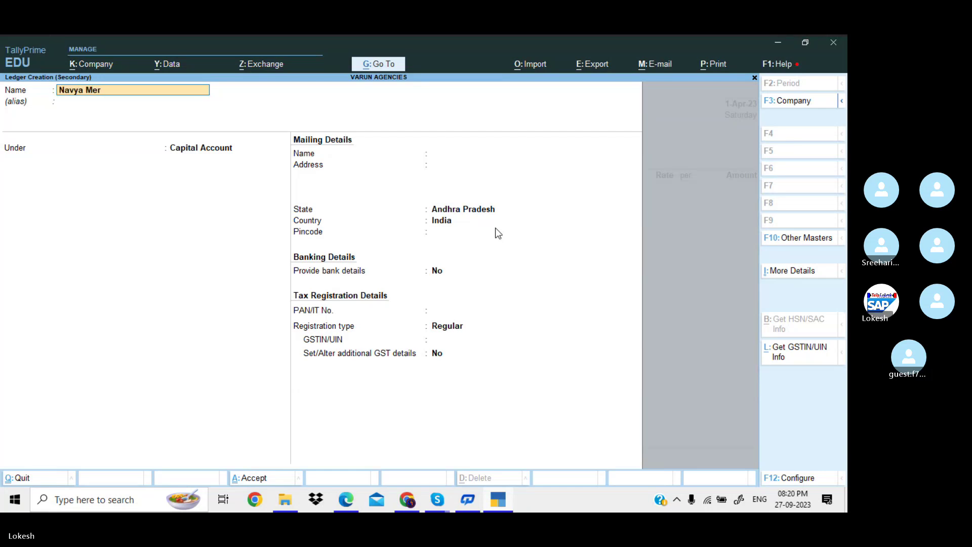
{"action": "type", "text": "chants"}
{"action": "key", "text": "Return"}
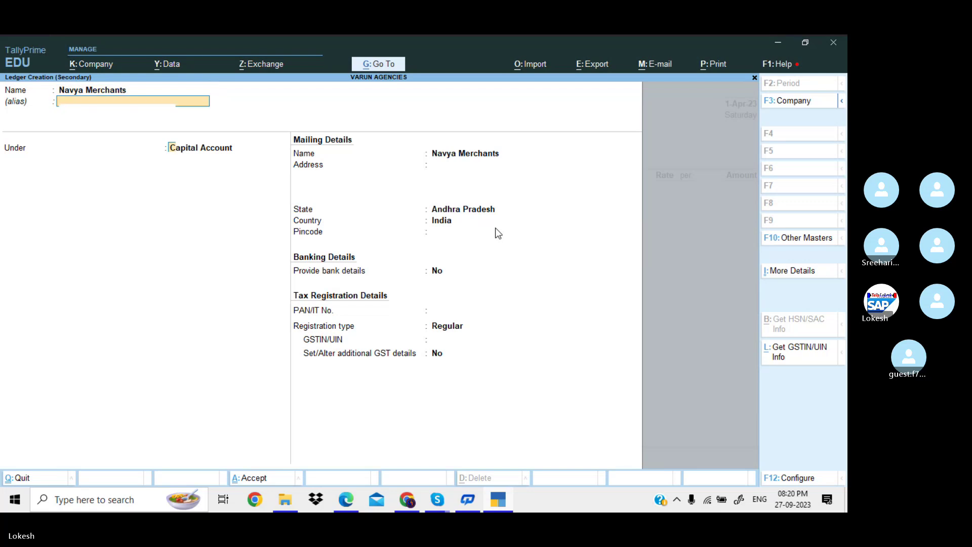
Place Navya Merchants under Sundry Creditors, keeping Andhra Pradesh as the state and Regular as the registration type.
{"action": "type", "text": "Sun"}
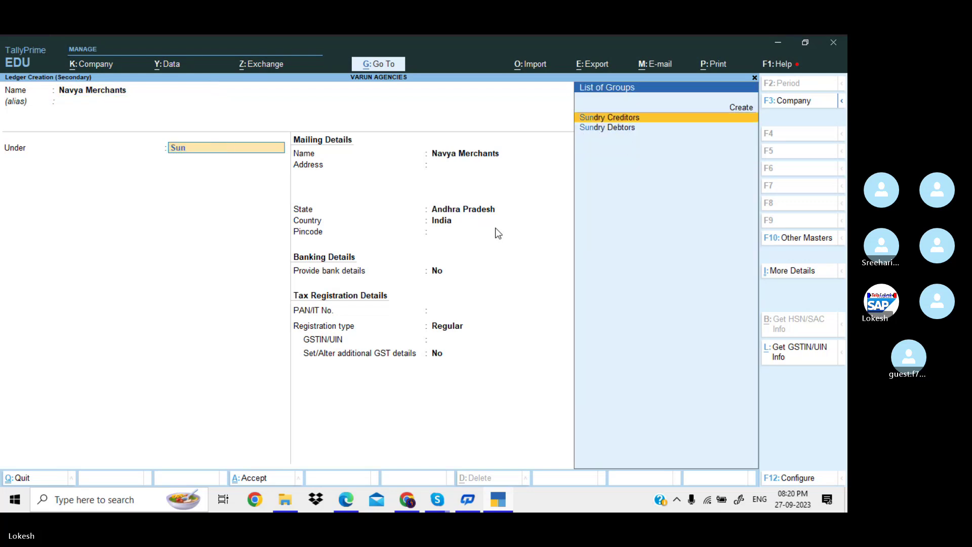
{"action": "key", "text": "Return"}
{"action": "key", "text": "Return"}
{"action": "key", "text": "Return"}
{"action": "key", "text": "Return"}
{"action": "key", "text": "Return"}
{"action": "key", "text": "Return"}
{"action": "key", "text": "Return"}
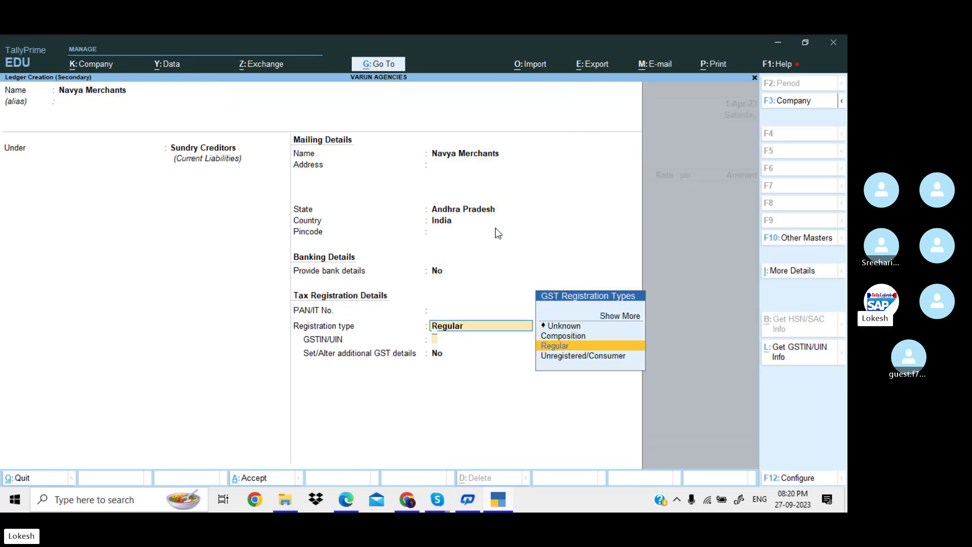
Enter 37 as the GSTIN/UIN of Navya Merchants and save the party ledger.
{"action": "key", "text": "alt+Tab"}
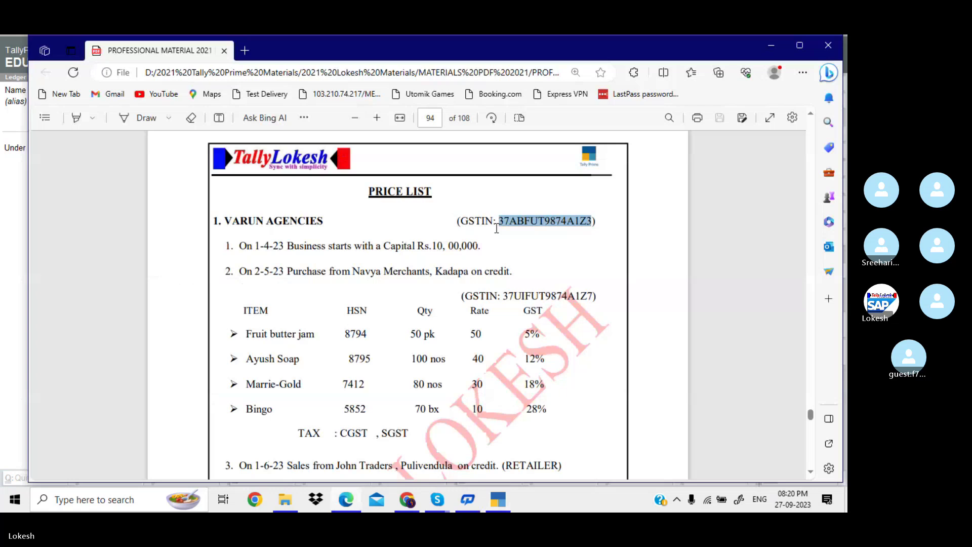
{"action": "key", "text": "alt+Tab"}
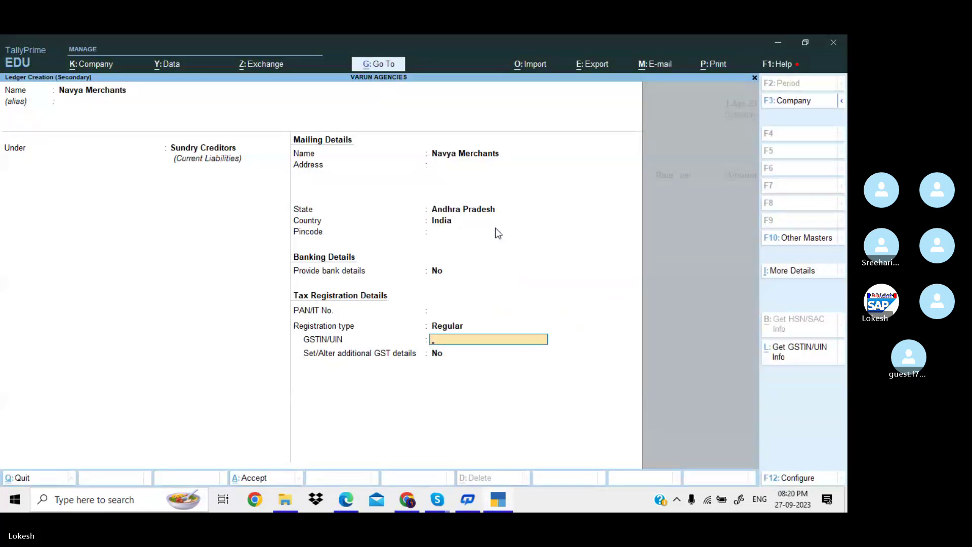
{"action": "type", "text": "37"}
{"action": "key", "text": "Return"}
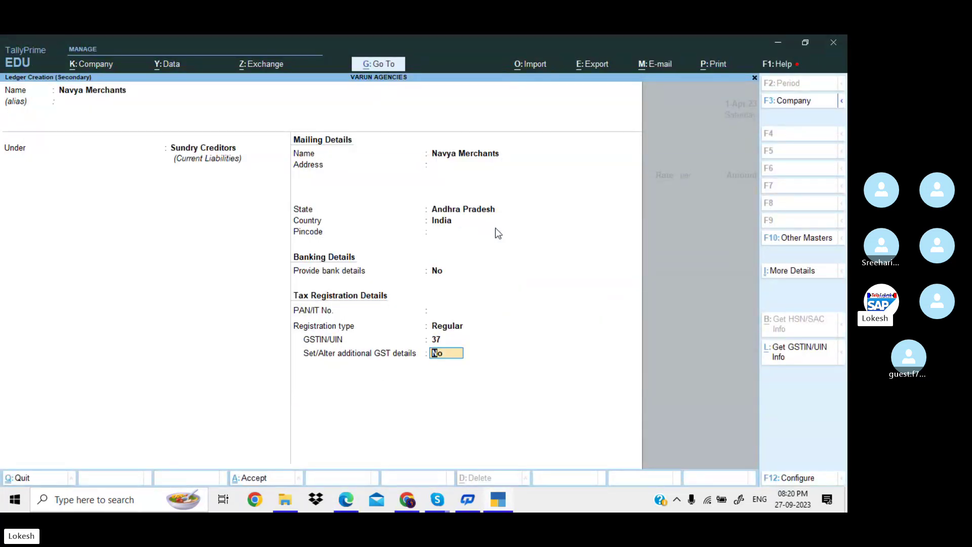
{"action": "key", "text": "Return"}
{"action": "key", "text": "Return"}
{"action": "key", "text": "Return"}
{"action": "key", "text": "Return"}
{"action": "key", "text": "Return"}
{"action": "key", "text": "Return"}
{"action": "key", "text": "Return"}
{"action": "key", "text": "Return"}
{"action": "key", "text": "Return"}
{"action": "key", "text": "Return"}
{"action": "key", "text": "Return"}
{"action": "key", "text": "Return"}
{"action": "key", "text": "Return"}
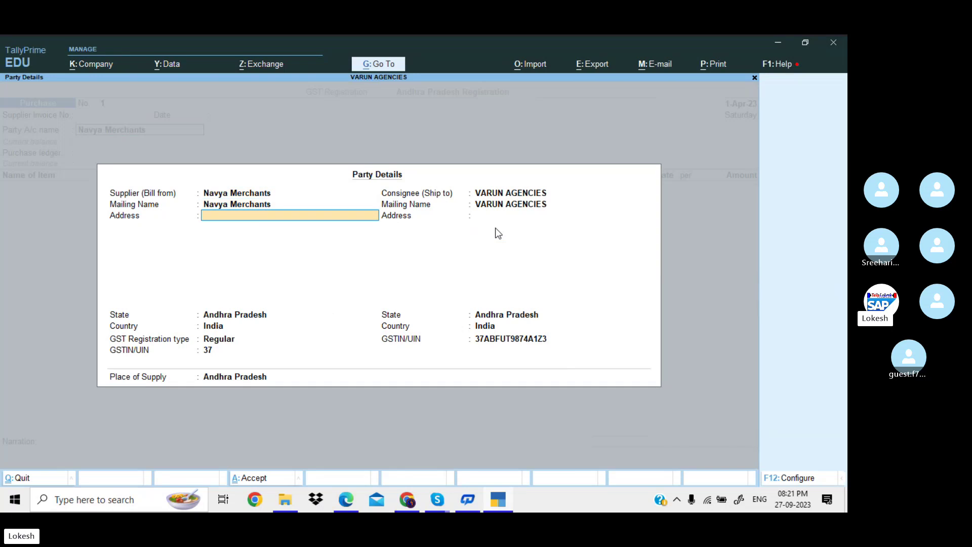
Accept the supplier's party details in the purchase voucher with Andhra Pradesh as the place of supply.
{"action": "key", "text": "Return"}
{"action": "key", "text": "Return"}
{"action": "key", "text": "Return"}
{"action": "key", "text": "Return"}
{"action": "key", "text": "Return"}
{"action": "key", "text": "Return"}
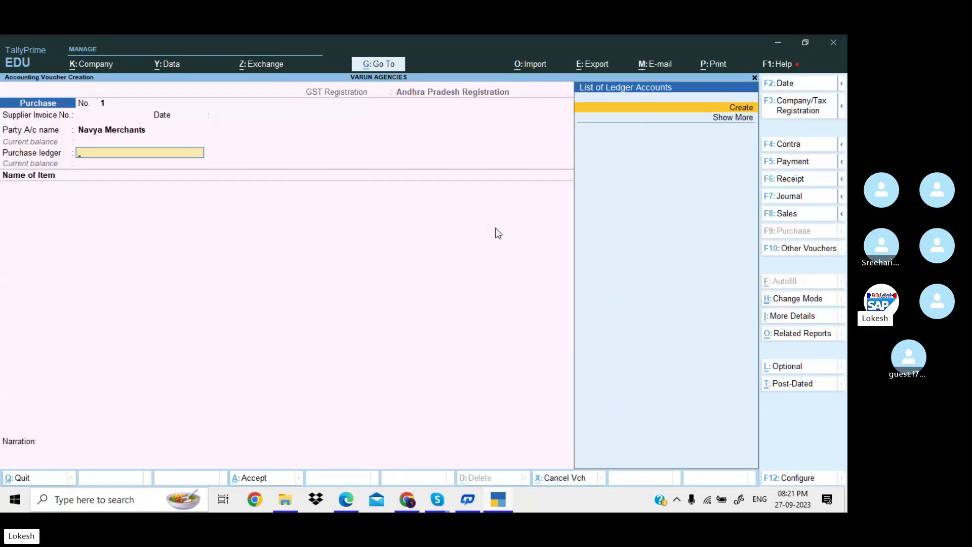
Create a new purchase ledger named Purchase under the Purchase Accounts group.
{"action": "key", "text": "Return"}
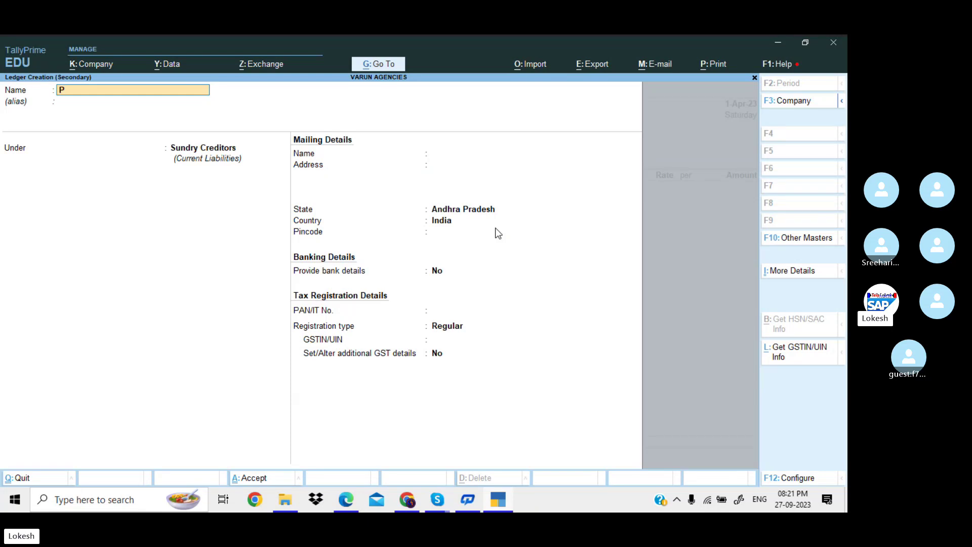
{"action": "type", "text": "Purchase"}
{"action": "key", "text": "Return"}
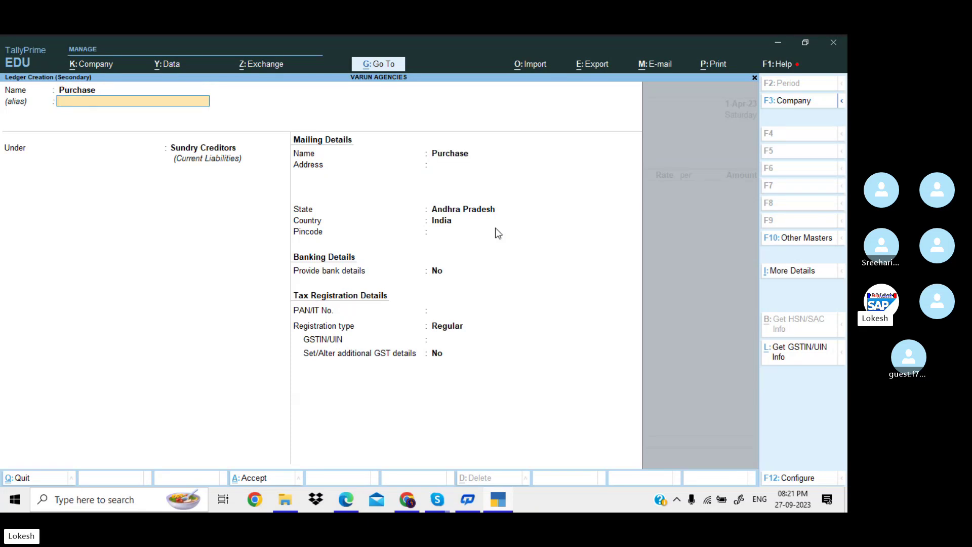
{"action": "key", "text": "Return"}
{"action": "type", "text": "Pu"}
{"action": "key", "text": "Return"}
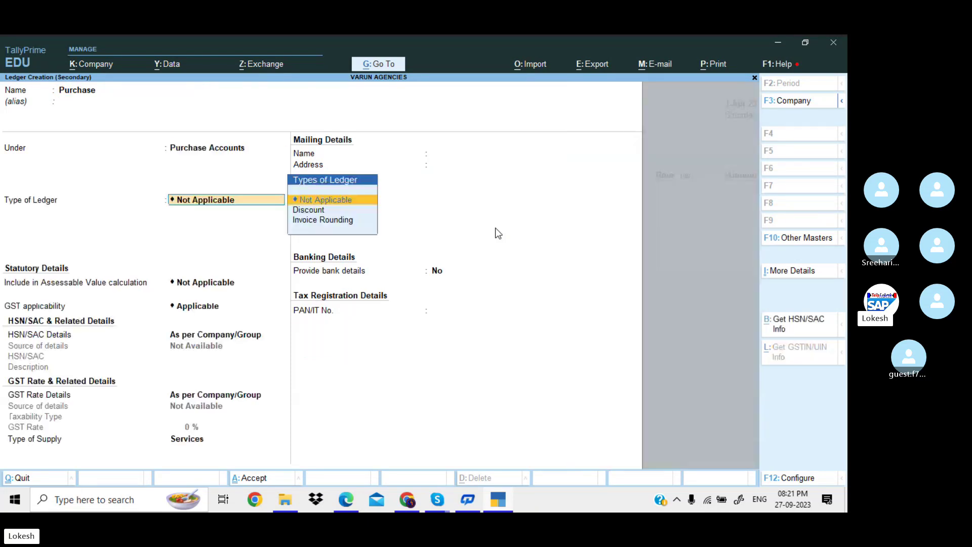
Set the Purchase ledger's type of supply to Goods and save the ledger.
{"action": "key", "text": "Return"}
{"action": "key", "text": "Return"}
{"action": "key", "text": "Return"}
{"action": "key", "text": "Return"}
{"action": "key", "text": "Return"}
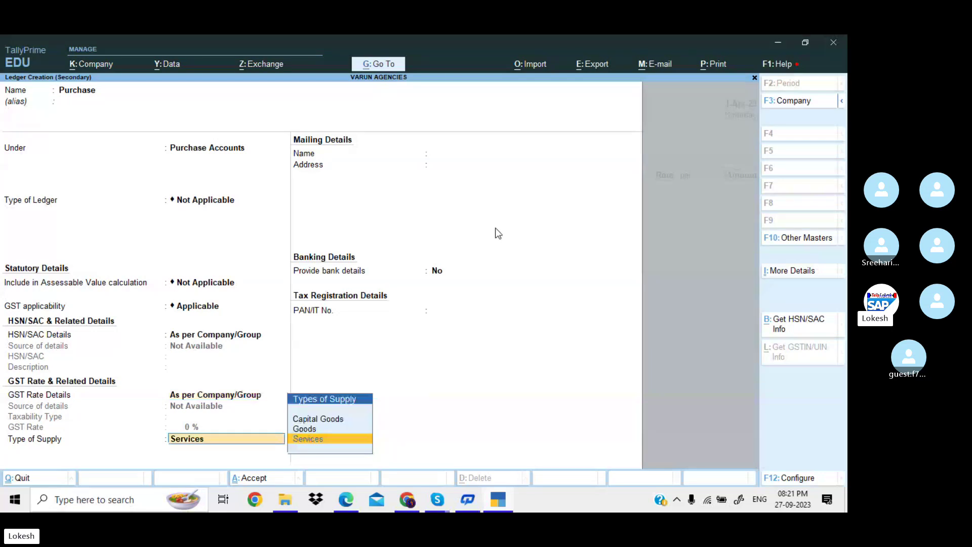
{"action": "key", "text": "Up"}
{"action": "key", "text": "Return"}
{"action": "key", "text": "Return"}
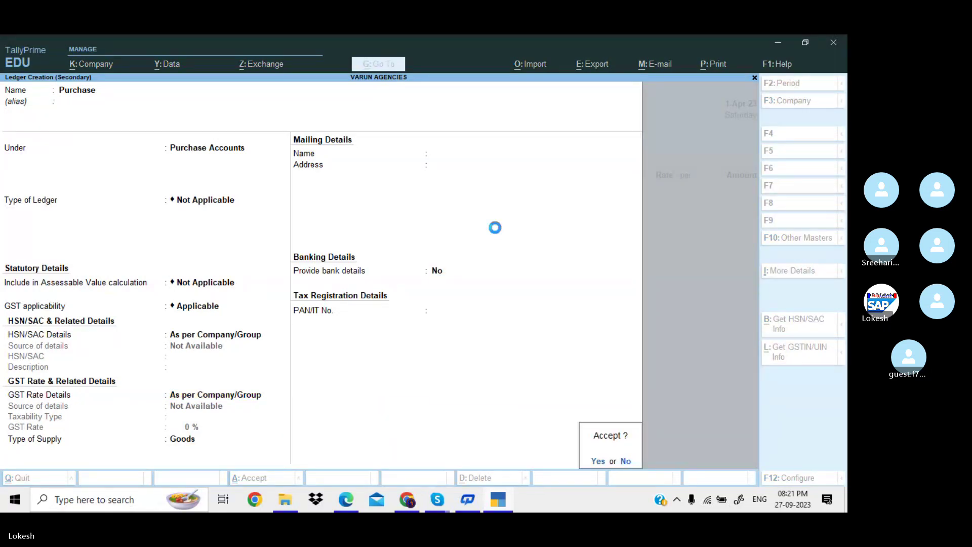
Create a new stock item from the voucher, named Fruit butter jam as copied from the PDF price list.
{"action": "key", "text": "alt+c"}
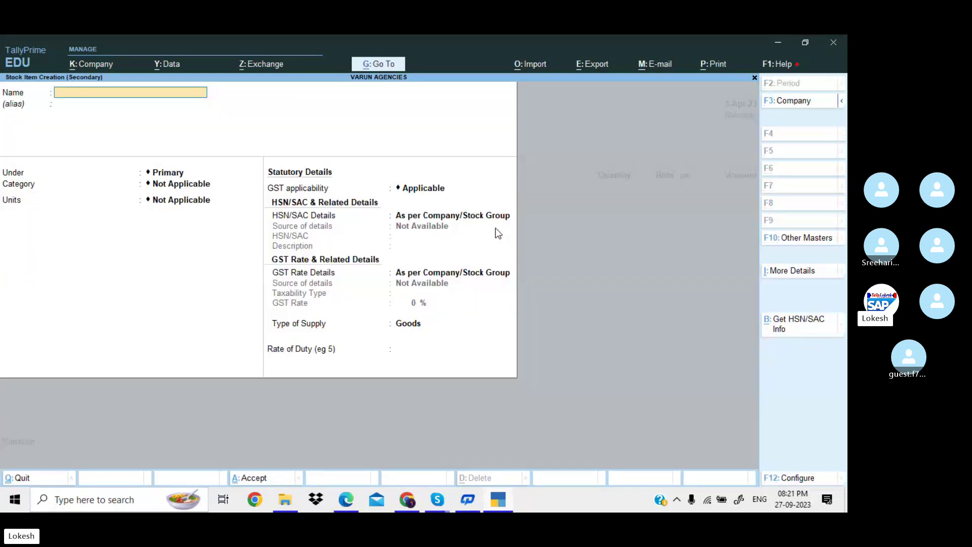
{"action": "key", "text": "alt+Tab"}
{"action": "left_click", "coordinate": [495, 232]}
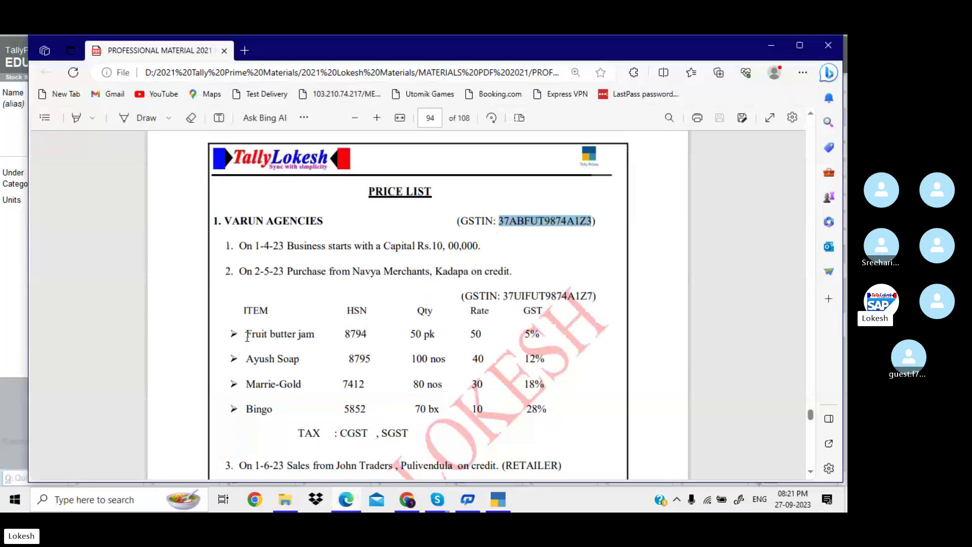
{"action": "left_click_drag", "start_coordinate": [248, 337], "coordinate": [315, 337]}
{"action": "key", "text": "ctrl+c"}
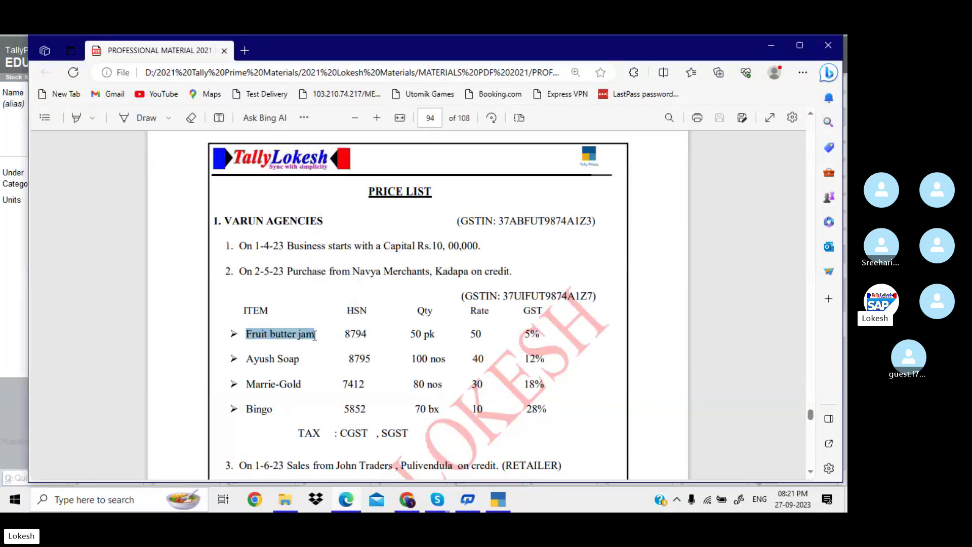
{"action": "key", "text": "alt+Tab"}
{"action": "key", "text": "ctrl+v"}
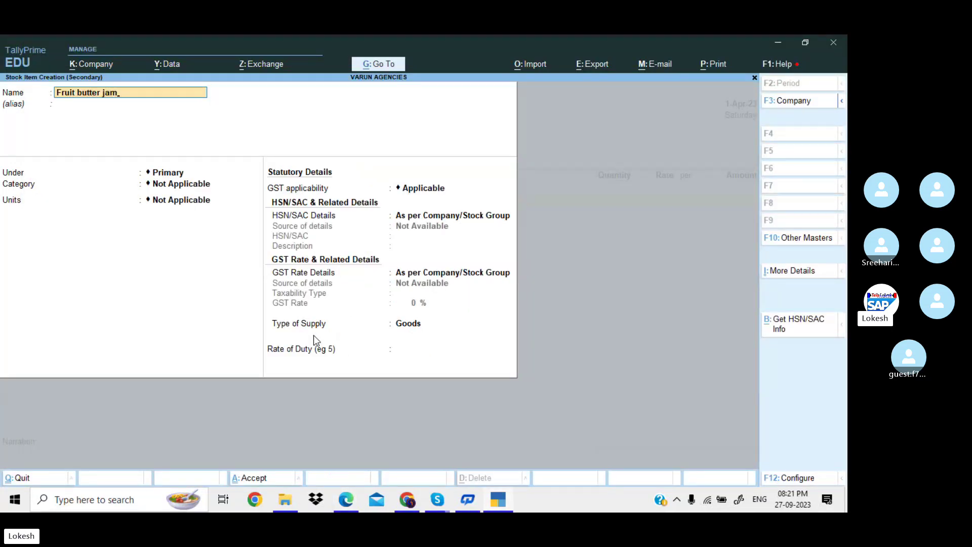
Create a new simple unit with the symbol pk for the Fruit butter jam item.
{"action": "key", "text": "Return"}
{"action": "key", "text": "Return"}
{"action": "key", "text": "Return"}
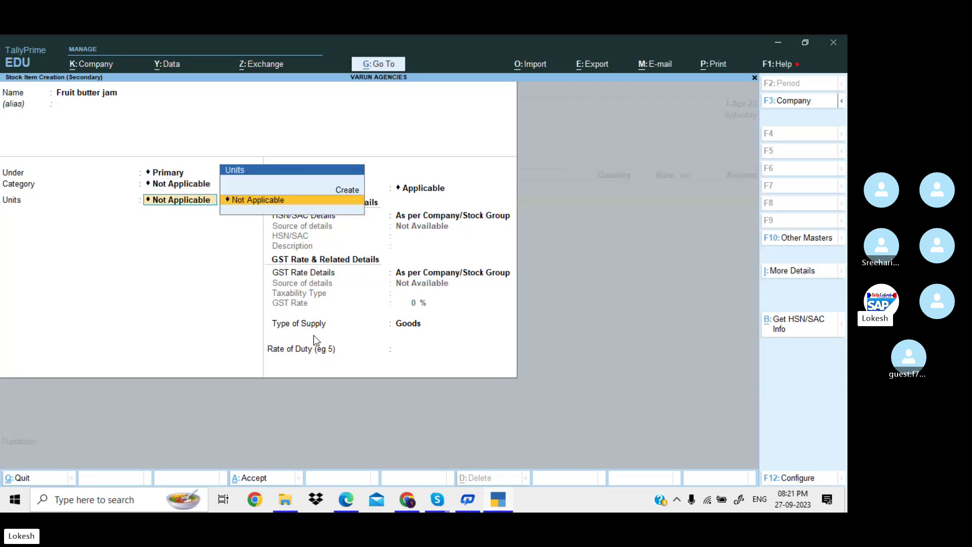
{"action": "key", "text": "alt+Tab"}
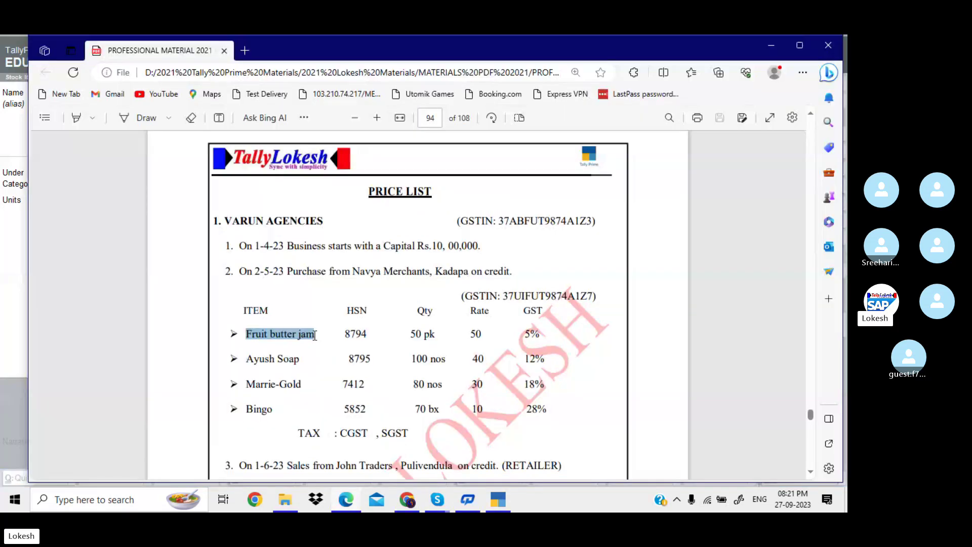
{"action": "key", "text": "alt+Tab"}
{"action": "key", "text": "alt+c"}
{"action": "type", "text": "pk"}
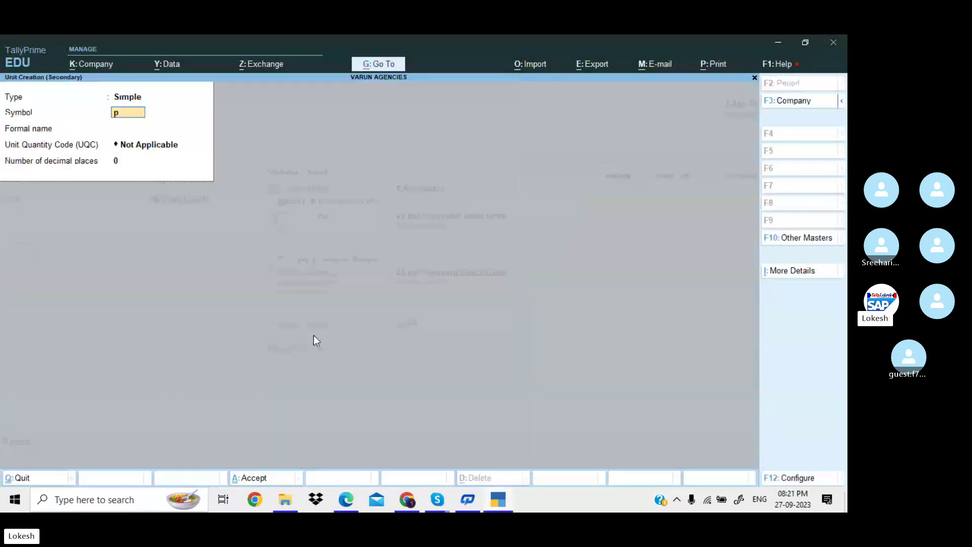
Set the pk unit's quantity code to PAC-PACKS, save the unit and keep GST applicable for the item.
{"action": "key", "text": "Return"}
{"action": "key", "text": "Return"}
{"action": "type", "text": "pa"}
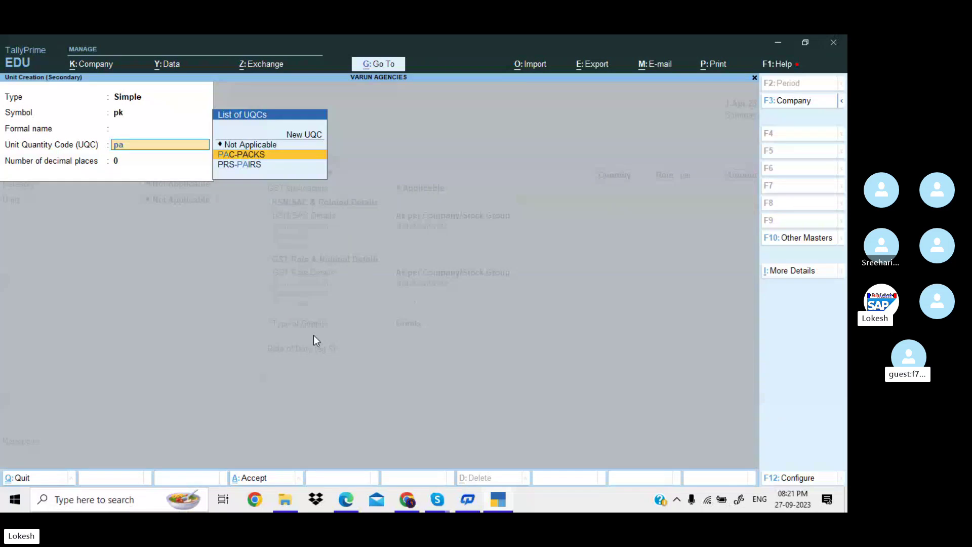
{"action": "key", "text": "Return"}
{"action": "key", "text": "Return"}
{"action": "key", "text": "Return"}
{"action": "key", "text": "Return"}
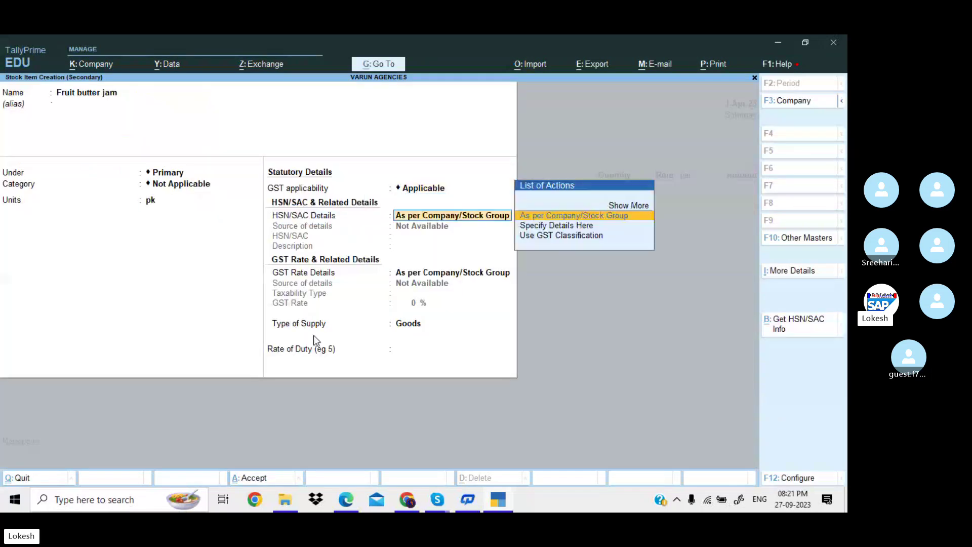
Specify the HSN details directly in the Fruit butter jam item with HSN/SAC 7895.
{"action": "key", "text": "Down"}
{"action": "key", "text": "Return"}
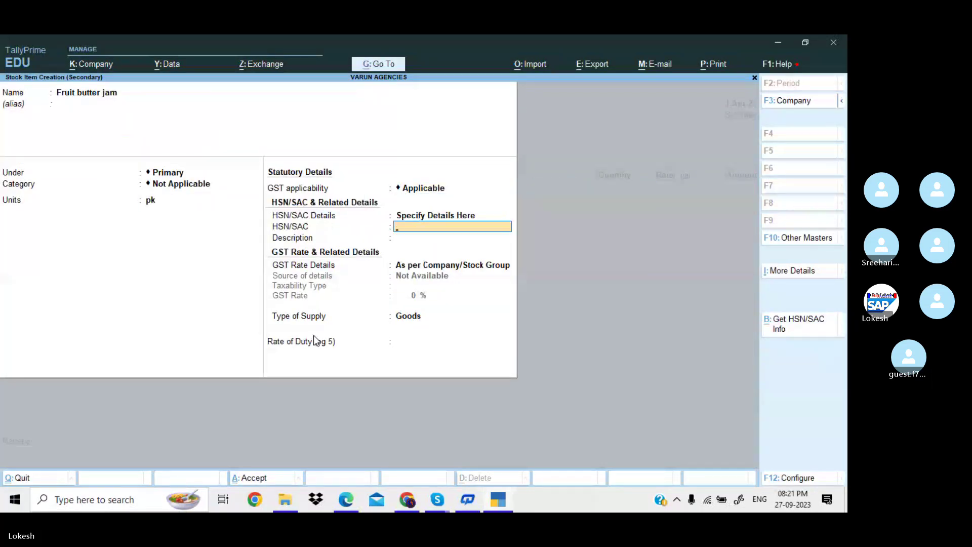
{"action": "type", "text": "7895"}
{"action": "key", "text": "Return"}
{"action": "key", "text": "Return"}
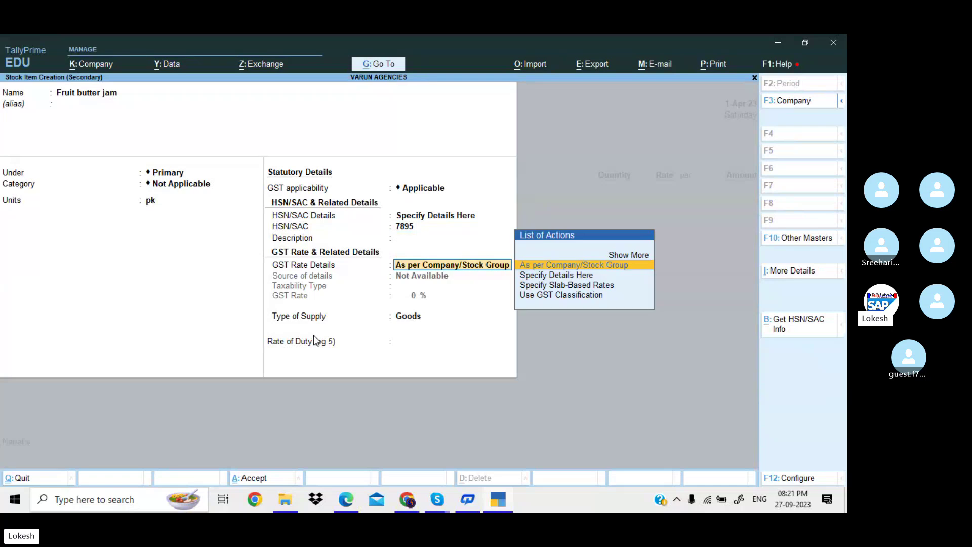
Specify the GST rate details directly in the Fruit butter jam item as Taxable at 5% for Goods, and save the item.
{"action": "key", "text": "Down"}
{"action": "key", "text": "Return"}
{"action": "key", "text": "Return"}
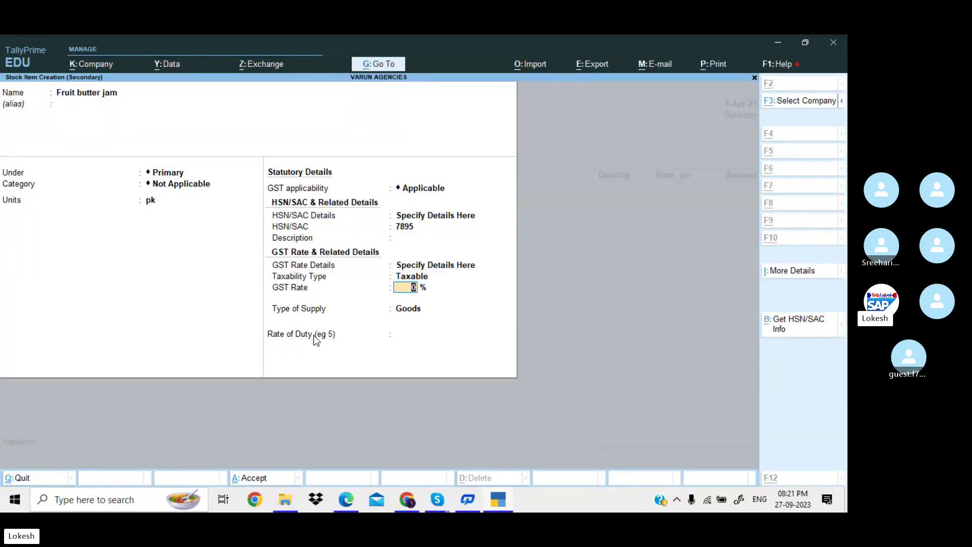
{"action": "key", "text": "alt+Tab"}
{"action": "key", "text": "alt+Tab"}
{"action": "type", "text": "5"}
{"action": "key", "text": "Return"}
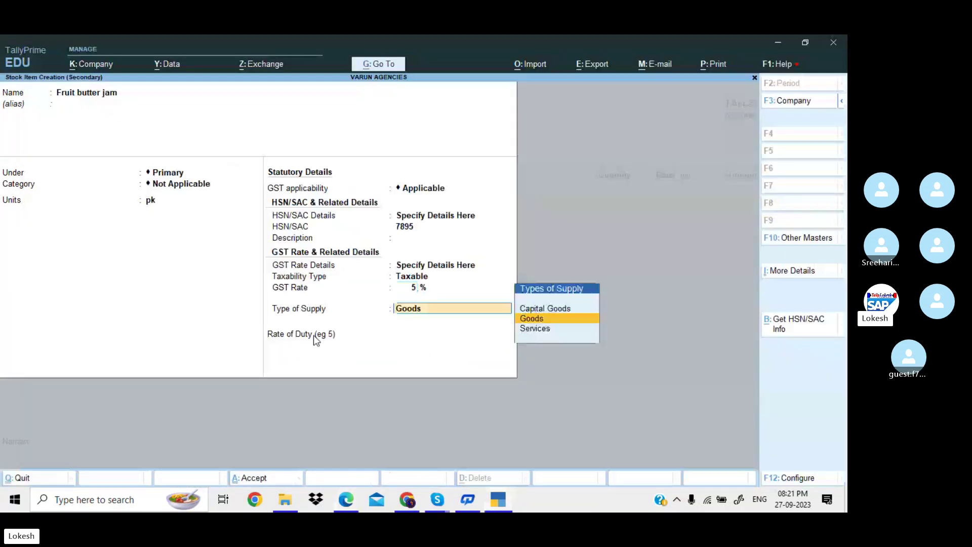
{"action": "key", "text": "Return"}
{"action": "key", "text": "Return"}
{"action": "key", "text": "Return"}
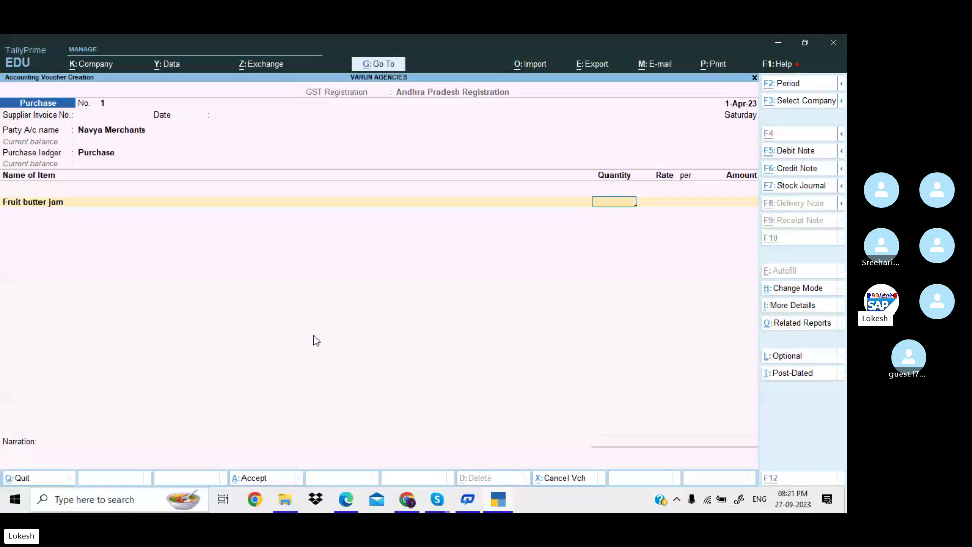
Enter the Fruit butter jam purchase line with a quantity of 50 pk at a rate of 50.
{"action": "key", "text": "alt+Tab"}
{"action": "key", "text": "alt+Tab"}
{"action": "type", "text": "50"}
{"action": "key", "text": "Return"}
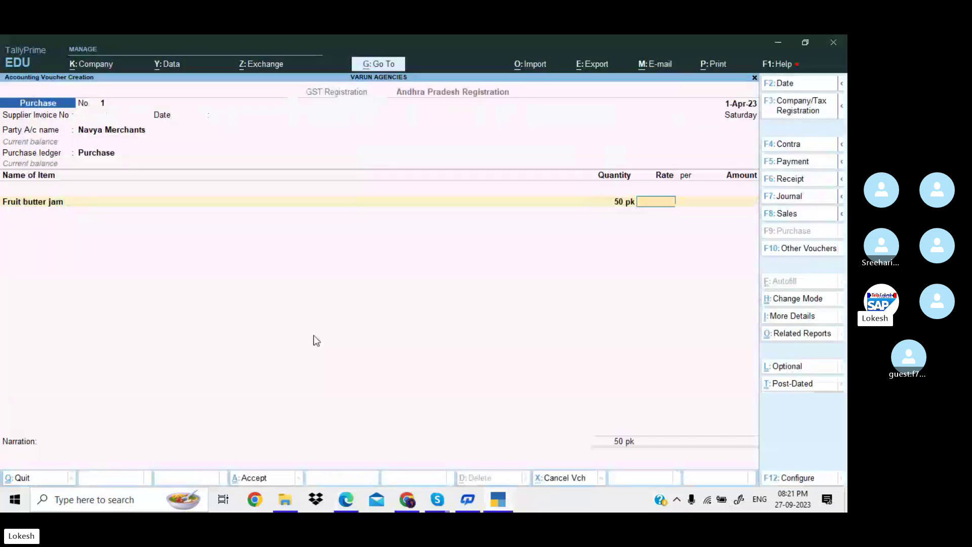
{"action": "type", "text": "50"}
{"action": "key", "text": "Return"}
{"action": "key", "text": "Return"}
{"action": "key", "text": "Return"}
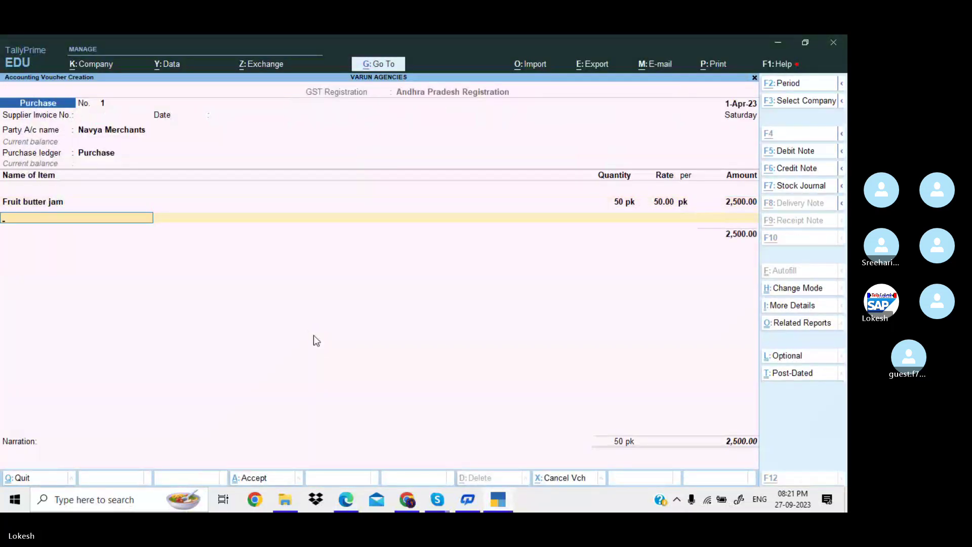
Create a new stock item under Primary from the voucher, named Ayush Soap as copied from the PDF price list.
{"action": "key", "text": "alt+c"}
{"action": "key", "text": "alt+Tab"}
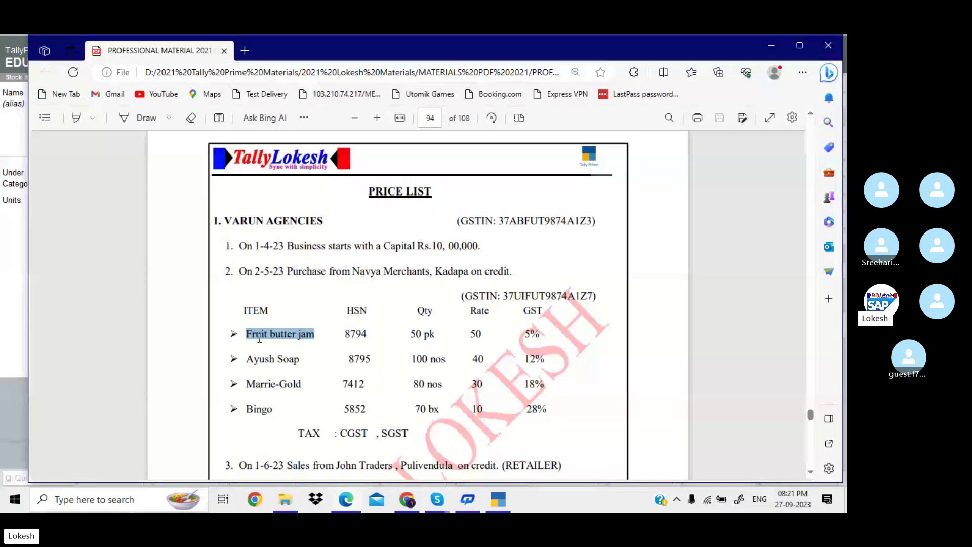
{"action": "left_click_drag", "start_coordinate": [247, 357], "coordinate": [302, 357]}
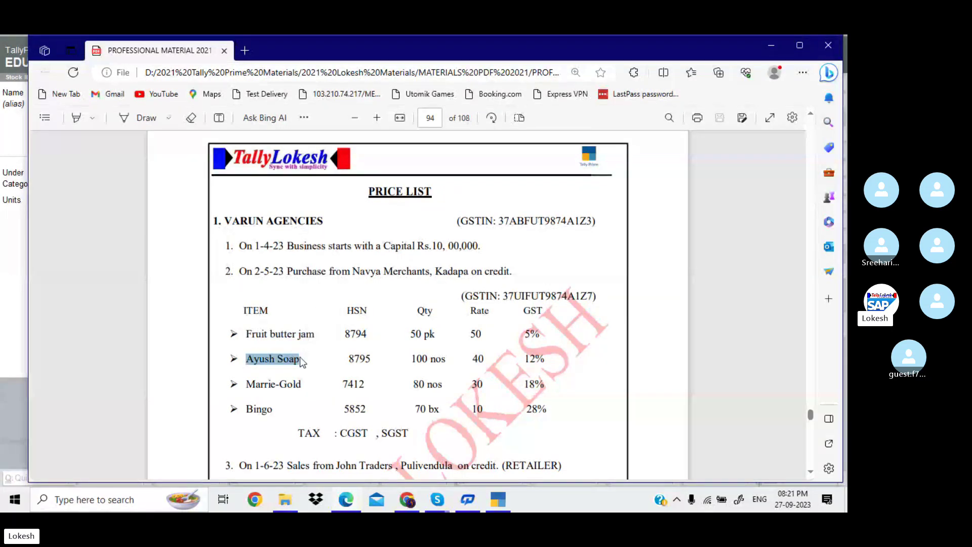
{"action": "key", "text": "ctrl+c"}
{"action": "key", "text": "alt+Tab"}
{"action": "key", "text": "ctrl+alt+v"}
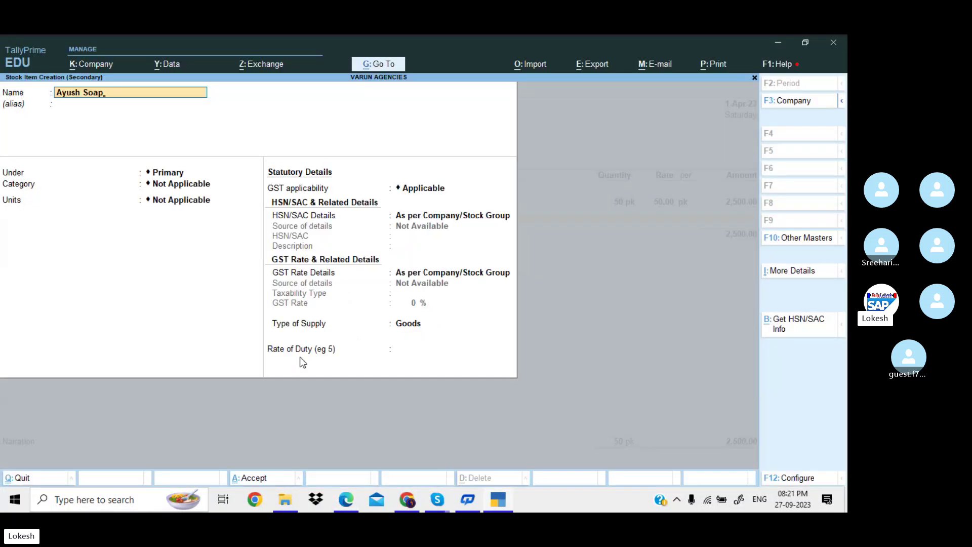
{"action": "key", "text": "Return"}
{"action": "key", "text": "Return"}
{"action": "key", "text": "Return"}
{"action": "key", "text": "Return"}
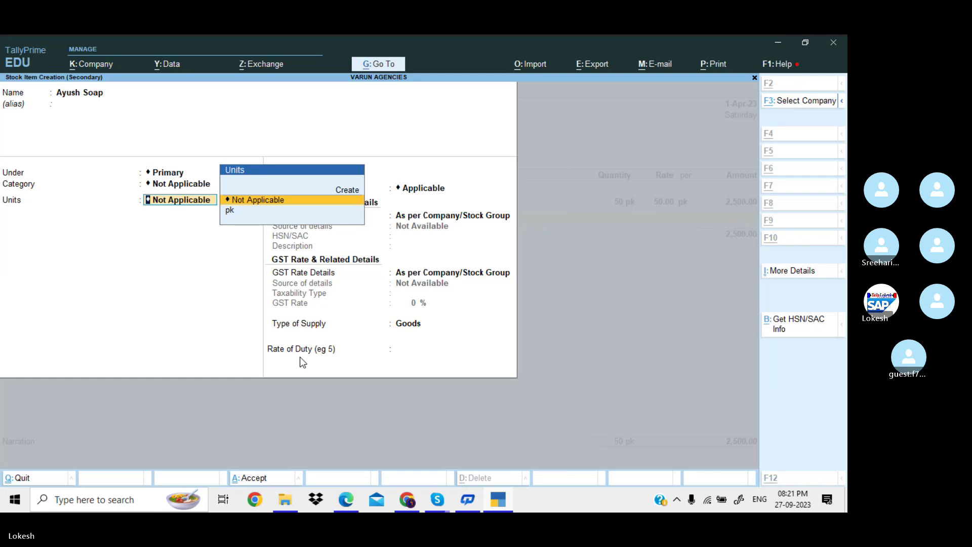
Create a simple unit with the symbol nos and quantity code NOS-NUMBERS for the Ayush Soap item, and save it.
{"action": "key", "text": "alt+Tab"}
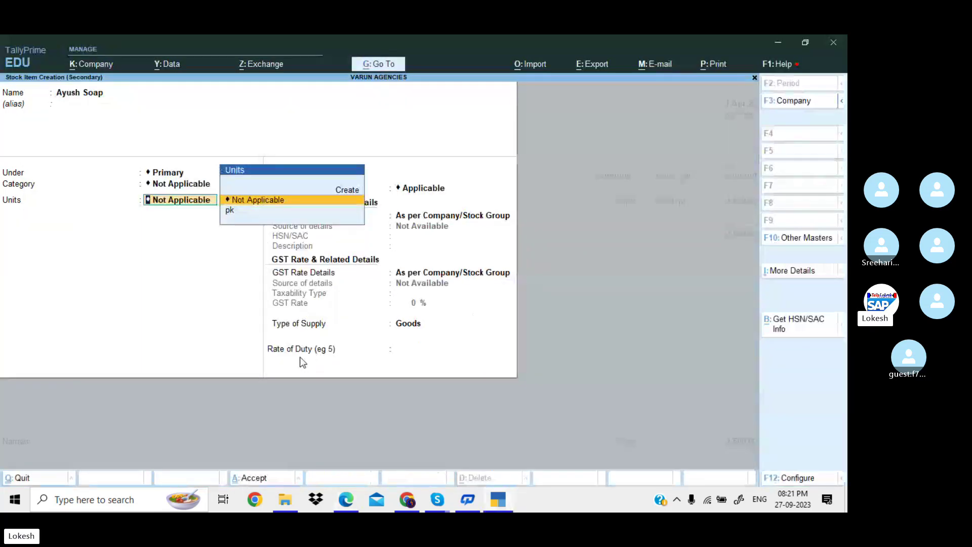
{"action": "key", "text": "alt+c"}
{"action": "type", "text": "nos"}
{"action": "key", "text": "Return"}
{"action": "key", "text": "Return"}
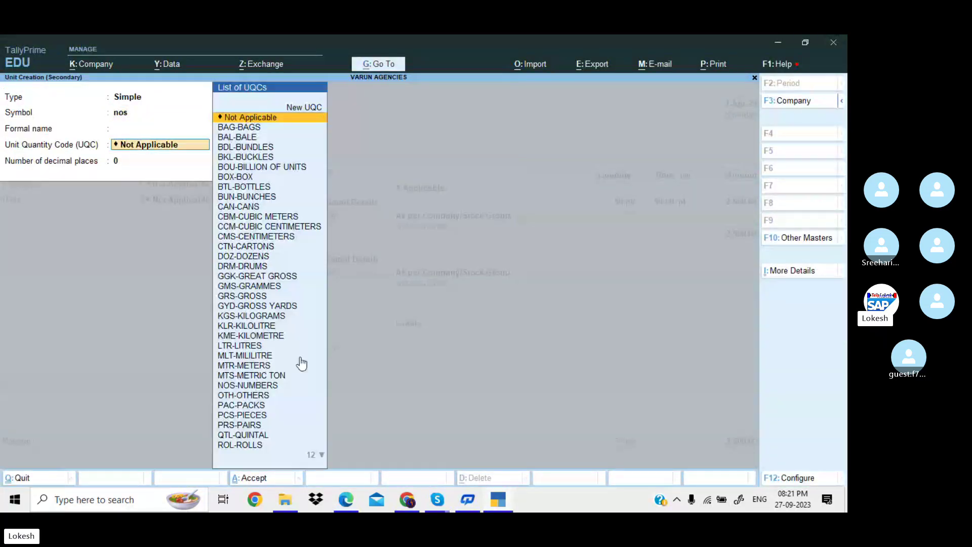
{"action": "type", "text": "no"}
{"action": "key", "text": "Return"}
{"action": "key", "text": "Return"}
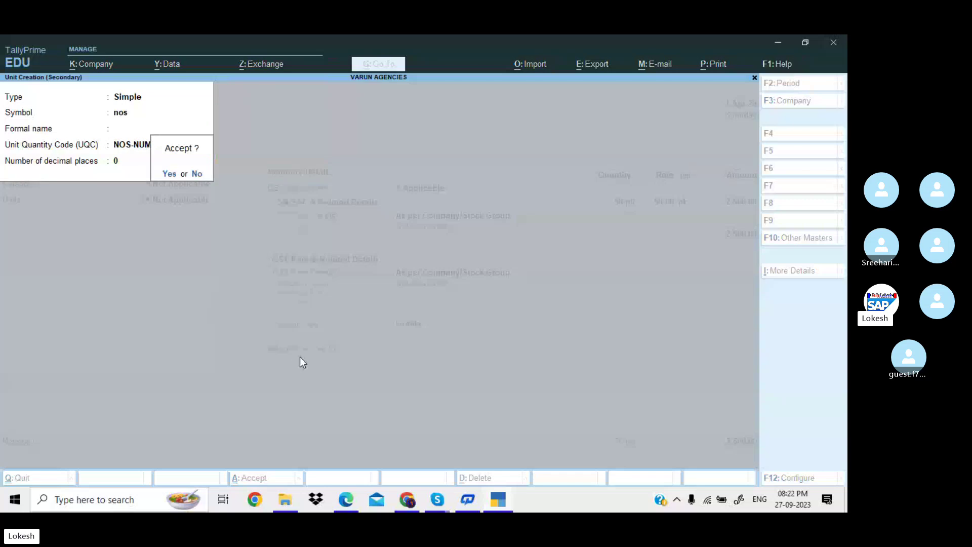
{"action": "key", "text": "Return"}
Keep GST applicable for Ayush Soap and specify its HSN details directly in the item with HSN/SAC 8956.
{"action": "key", "text": "Return"}
{"action": "key", "text": "Down"}
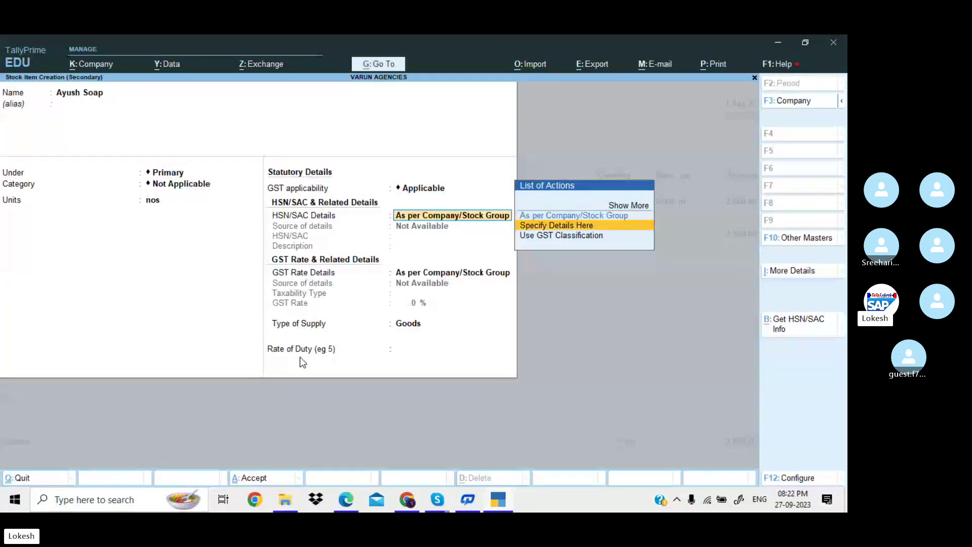
{"action": "key", "text": "Return"}
{"action": "key", "text": "Return"}
{"action": "key", "text": "Return"}
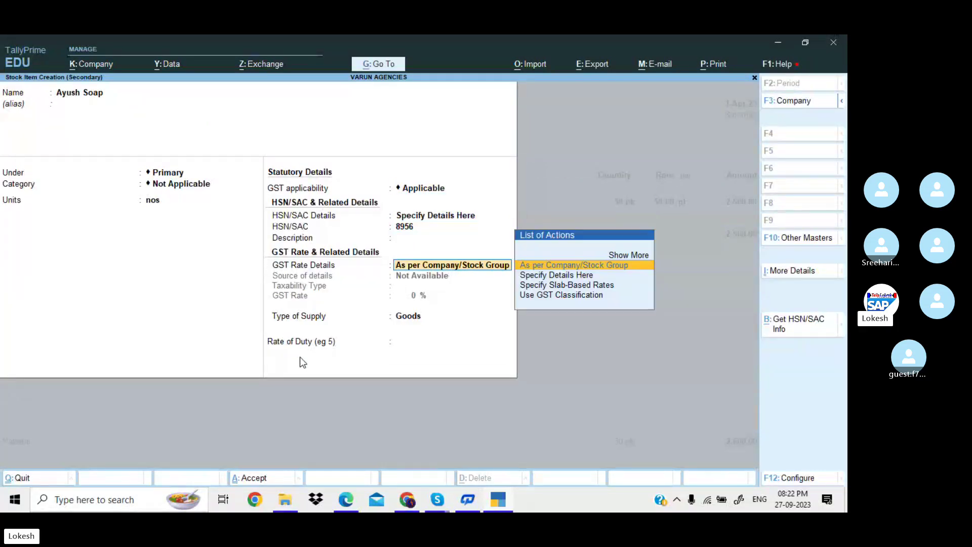
Specify the GST rate details directly in the Ayush Soap item with taxability type Taxable, and save the item.
{"action": "key", "text": "Down"}
{"action": "key", "text": "Return"}
{"action": "key", "text": "Return"}
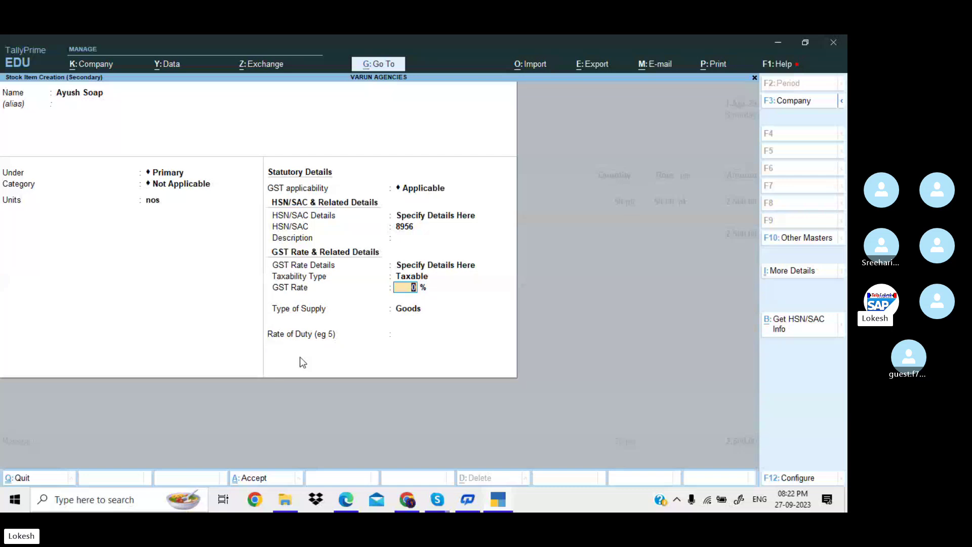
{"action": "key", "text": "alt+Tab"}
{"action": "key", "text": "alt+Tab"}
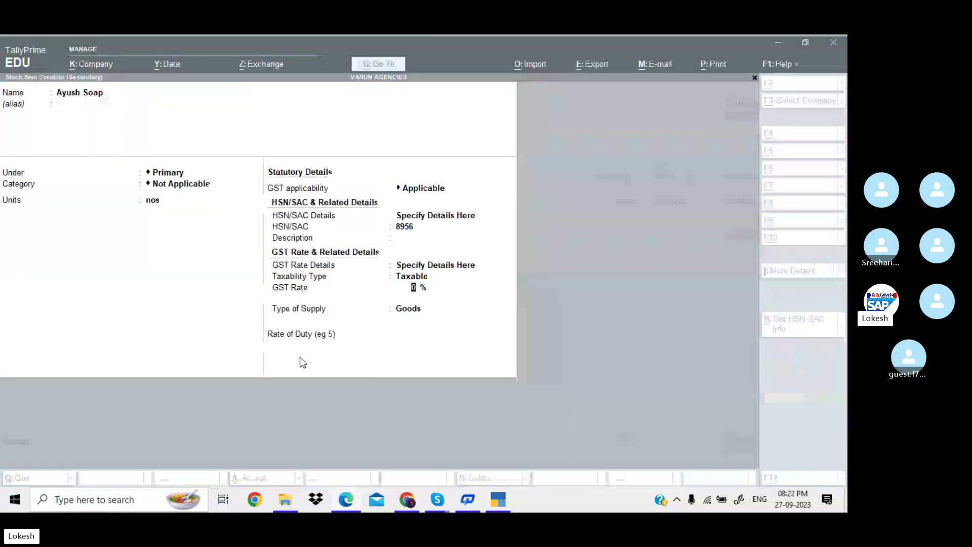
{"action": "key", "text": "ctrl+a"}
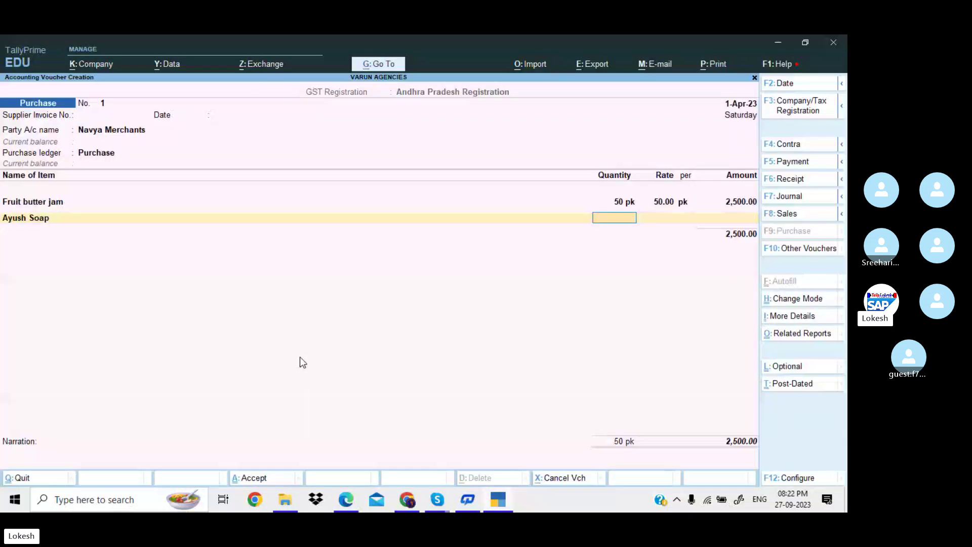
Enter the Ayush Soap purchase line with a quantity of 100 nos at a rate of 40.
{"action": "key", "text": "alt+Tab"}
{"action": "key", "text": "alt+Tab"}
{"action": "type", "text": "100"}
{"action": "key", "text": "Return"}
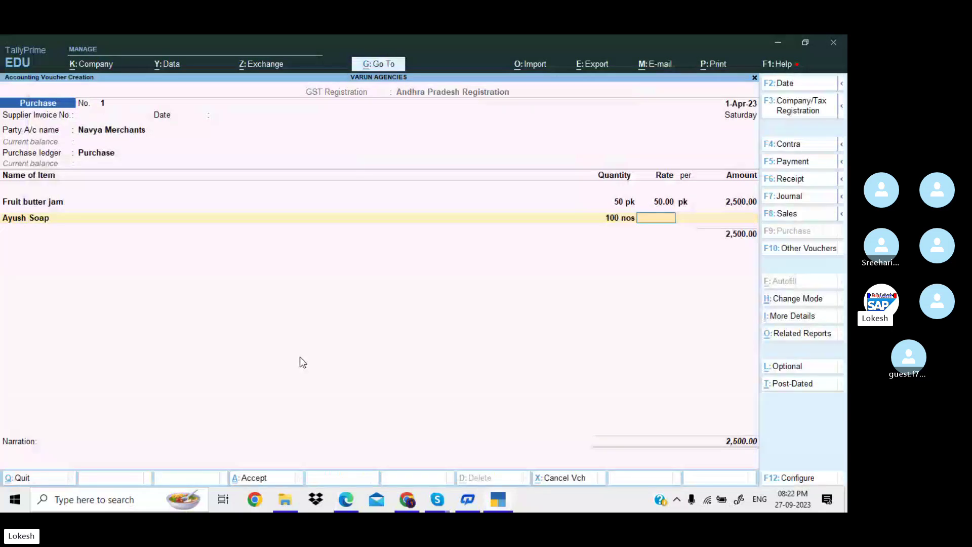
{"action": "type", "text": "40"}
{"action": "key", "text": "Return"}
{"action": "key", "text": "Return"}
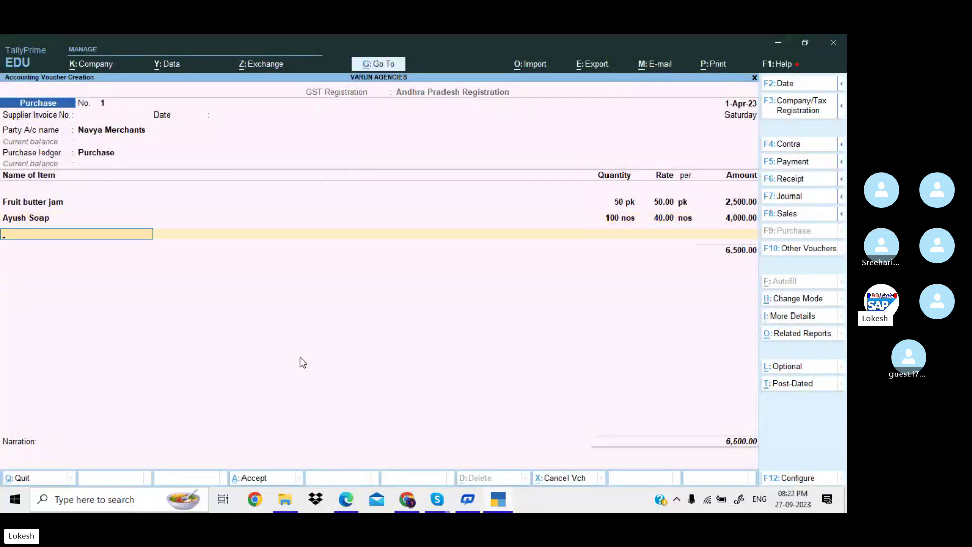
Create a new stock item from the voucher, named Marrie-Gold as copied from the PDF price list.
{"action": "key", "text": "alt+c"}
{"action": "key", "text": "alt+Tab"}
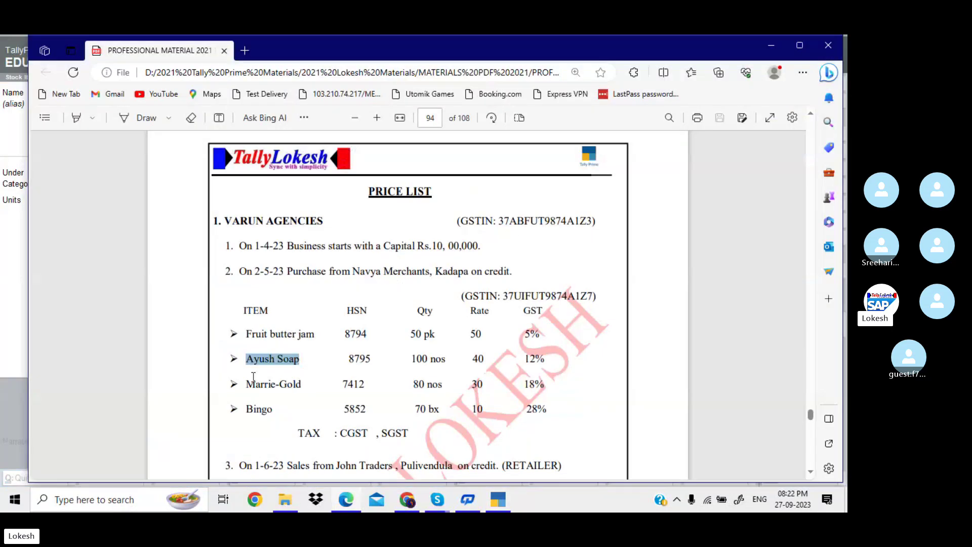
{"action": "left_click_drag", "start_coordinate": [246, 384], "coordinate": [310, 395]}
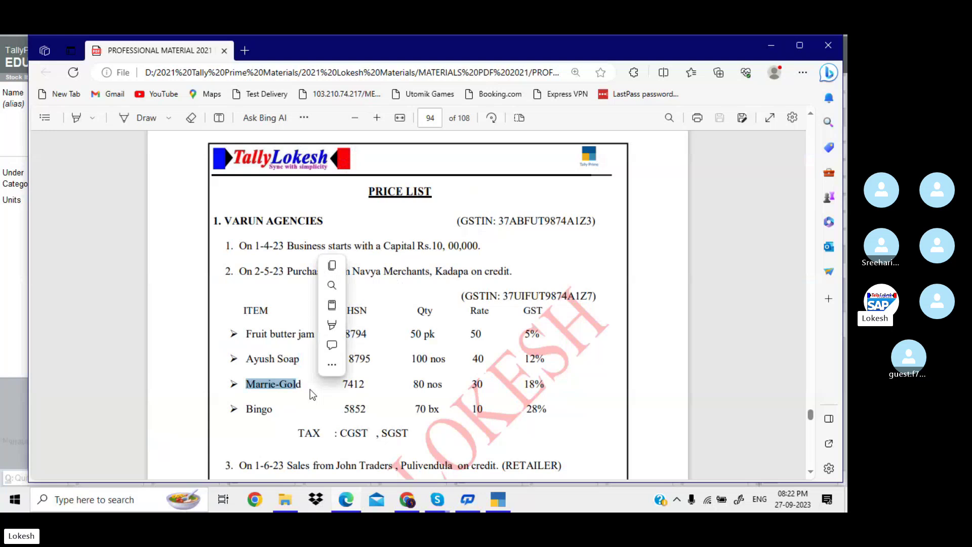
{"action": "key", "text": "ctrl+c"}
{"action": "key", "text": "alt+Tab"}
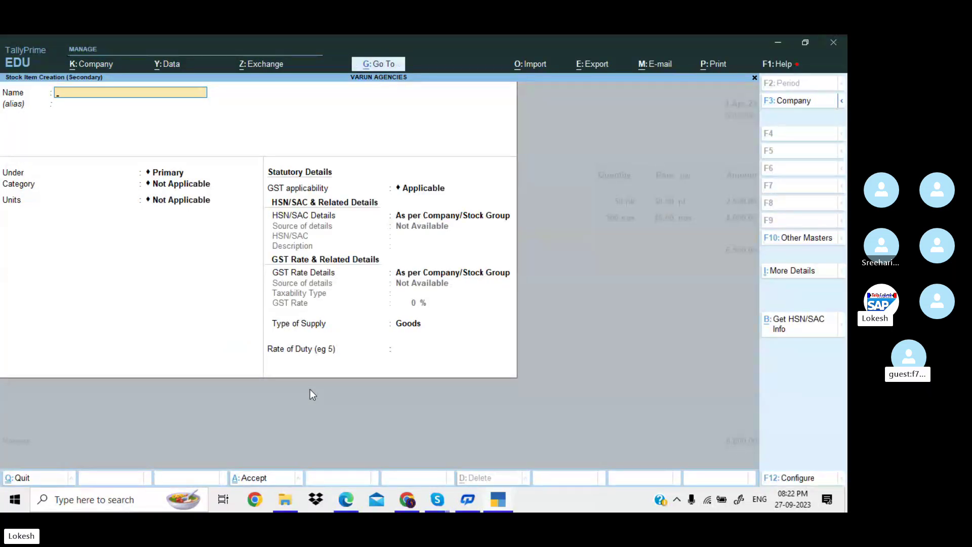
{"action": "key", "text": "alt+Tab"}
{"action": "left_click_drag", "start_coordinate": [245, 385], "coordinate": [306, 385]}
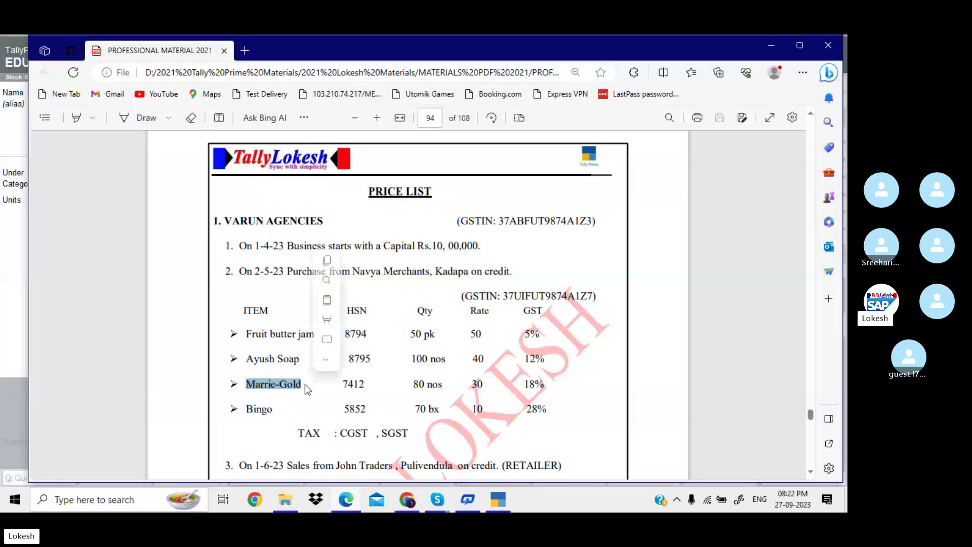
{"action": "key", "text": "ctrl+c"}
{"action": "key", "text": "alt+Tab"}
{"action": "key", "text": "ctrl+v"}
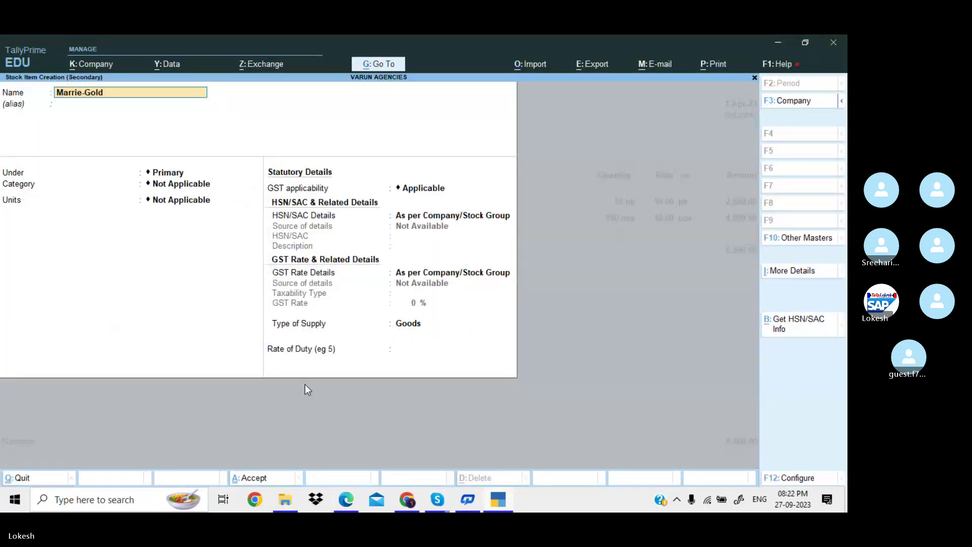
Keep the Marrie-Gold item under Primary without a category and assign it the nos unit.
{"action": "key", "text": "Return"}
{"action": "key", "text": "Return"}
{"action": "key", "text": "Return"}
{"action": "key", "text": "Return"}
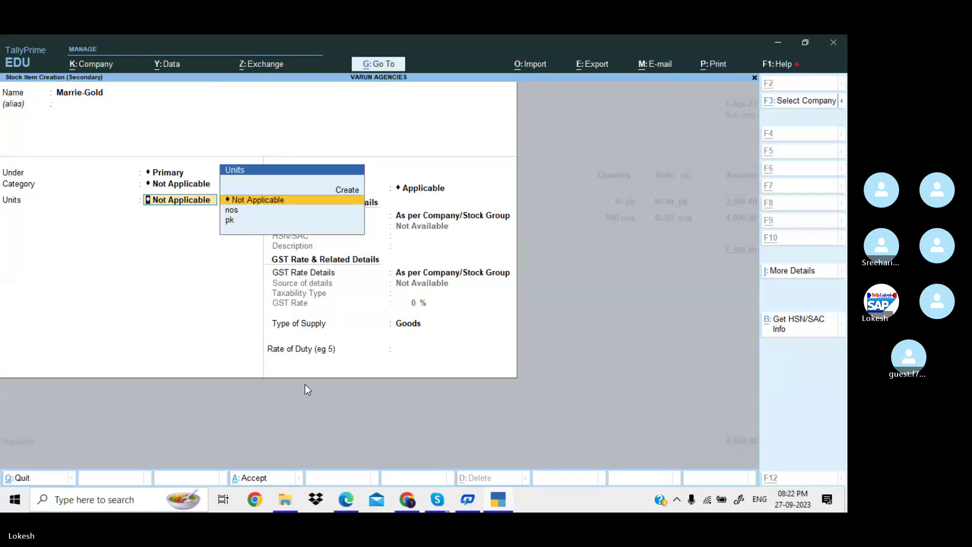
{"action": "key", "text": "alt+Tab"}
{"action": "key", "text": "alt+Tab"}
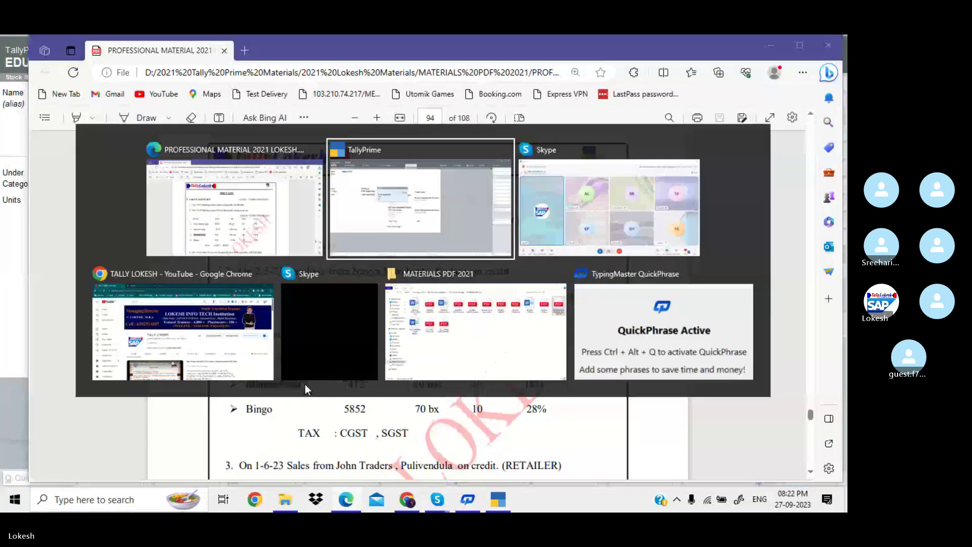
{"action": "type", "text": "nos"}
{"action": "key", "text": "Return"}
Keep GST applicable for Marrie-Gold and specify its HSN details directly in the item with HSN/SAC 8521.
{"action": "key", "text": "Return"}
{"action": "key", "text": "Down"}
{"action": "key", "text": "Return"}
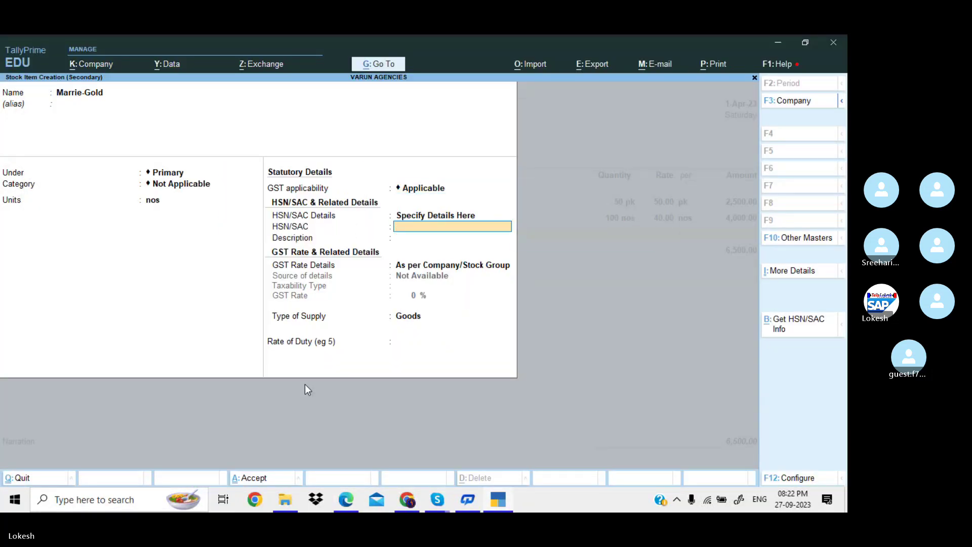
{"action": "type", "text": "8521"}
{"action": "key", "text": "Return"}
{"action": "key", "text": "Return"}
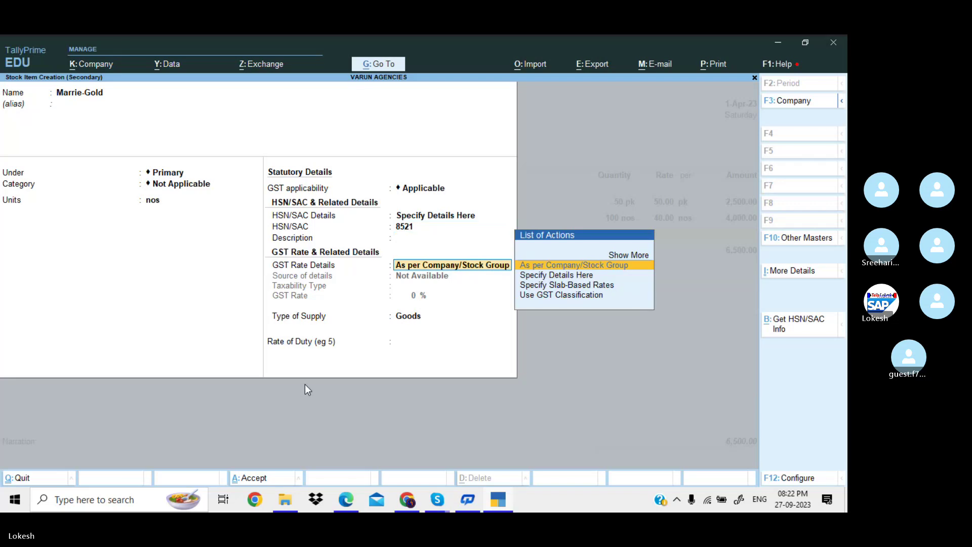
Specify the GST rate details directly in the Marrie-Gold item as Taxable at 18% for Goods, and save the item.
{"action": "key", "text": "Down"}
{"action": "key", "text": "Return"}
{"action": "key", "text": "Return"}
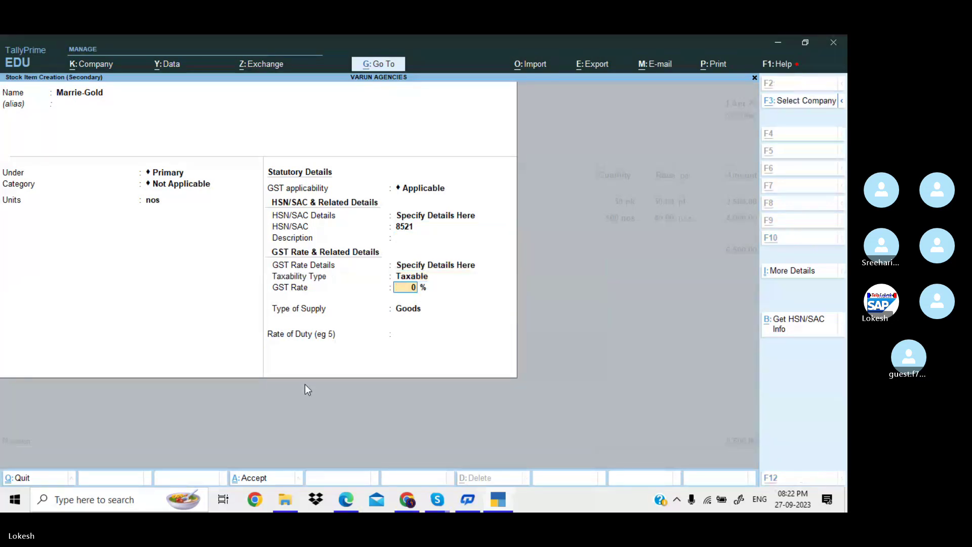
{"action": "type", "text": "18"}
{"action": "key", "text": "Return"}
{"action": "key", "text": "Return"}
{"action": "key", "text": "Return"}
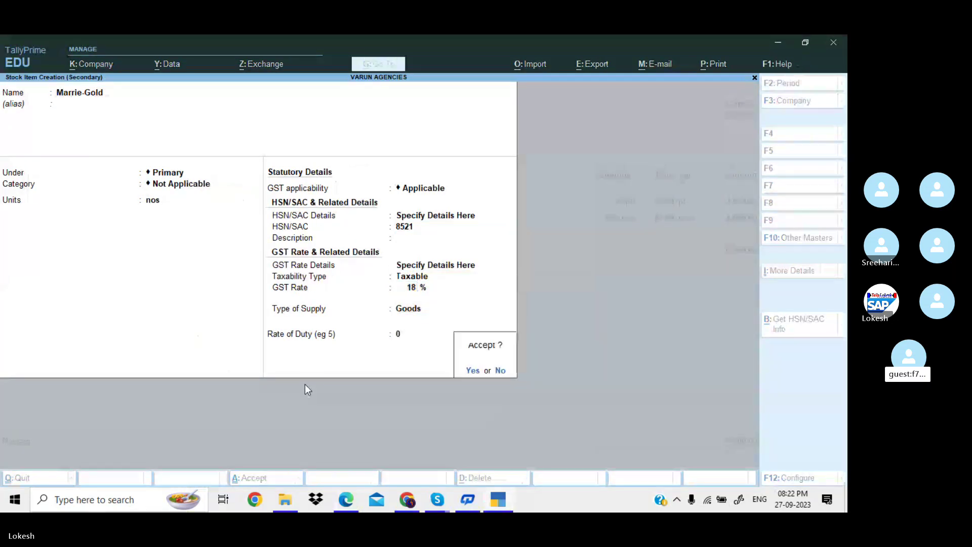
{"action": "key", "text": "Return"}
Enter the Marrie-Gold purchase line with a quantity of 80 nos at a rate of 30.
{"action": "key", "text": "alt+Tab"}
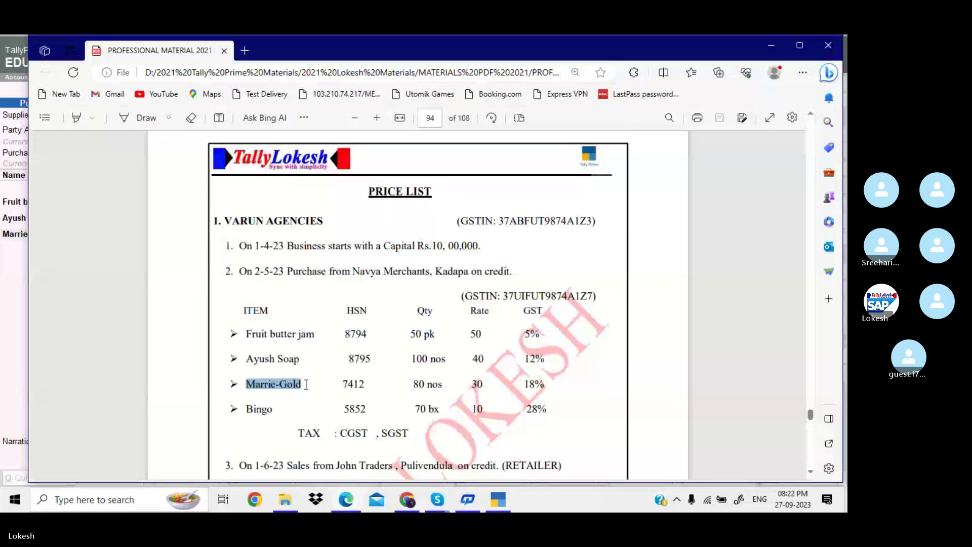
{"action": "key", "text": "alt+Tab"}
{"action": "type", "text": "80"}
{"action": "key", "text": "Return"}
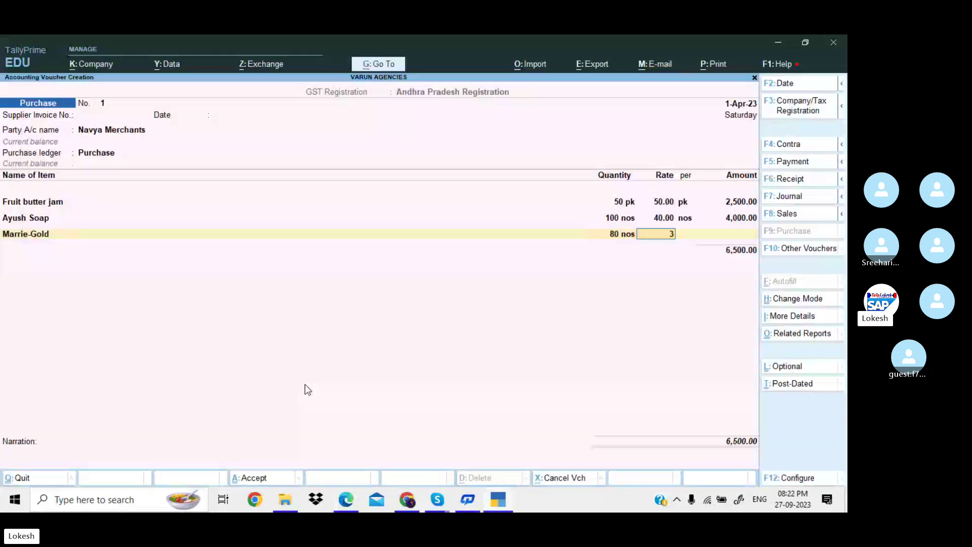
{"action": "type", "text": "30"}
{"action": "key", "text": "Return"}
{"action": "key", "text": "Return"}
{"action": "key", "text": "Return"}
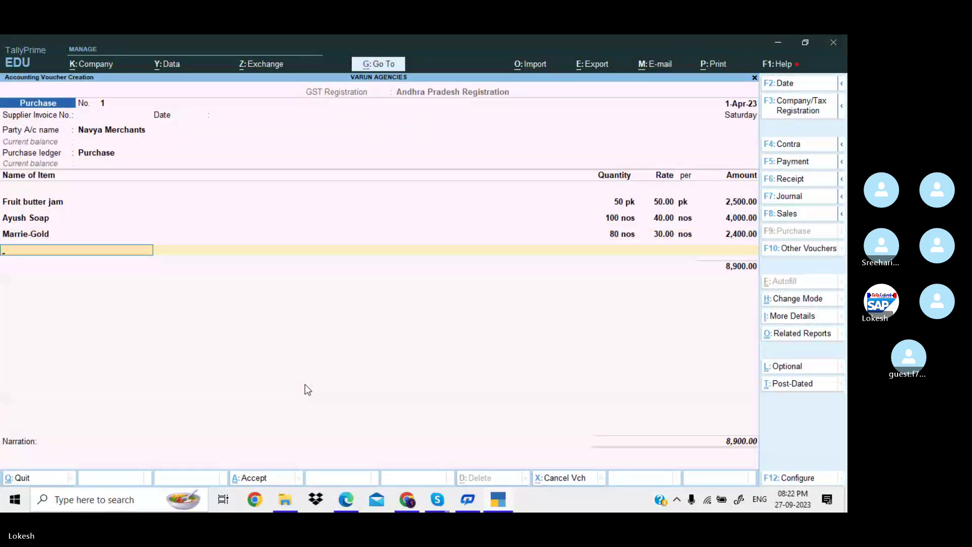
Start a new stock item named Bingo, copied from the exercise document, and keep it under Primary without a category.
{"action": "key", "text": "alt+c"}
{"action": "key", "text": "alt+Tab"}
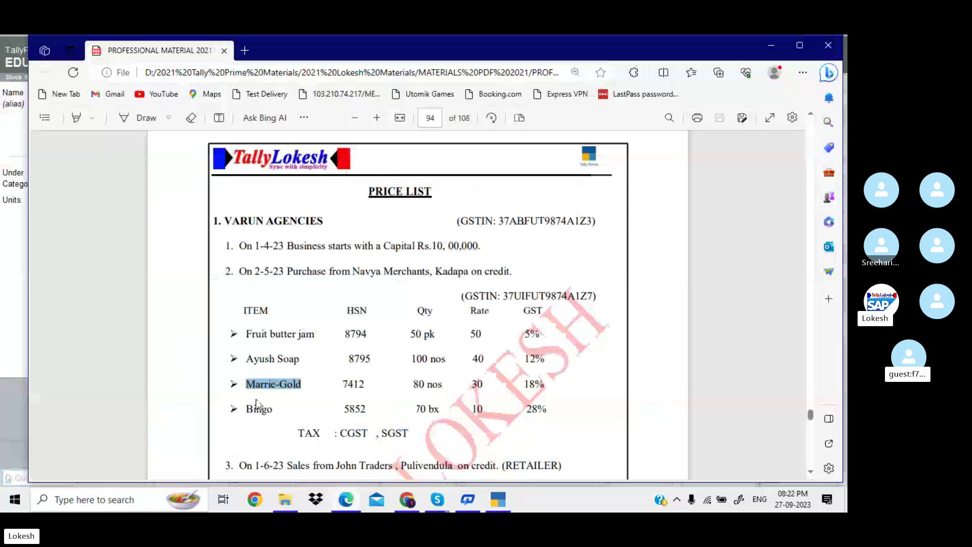
{"action": "left_click_drag", "start_coordinate": [247, 408], "coordinate": [273, 407]}
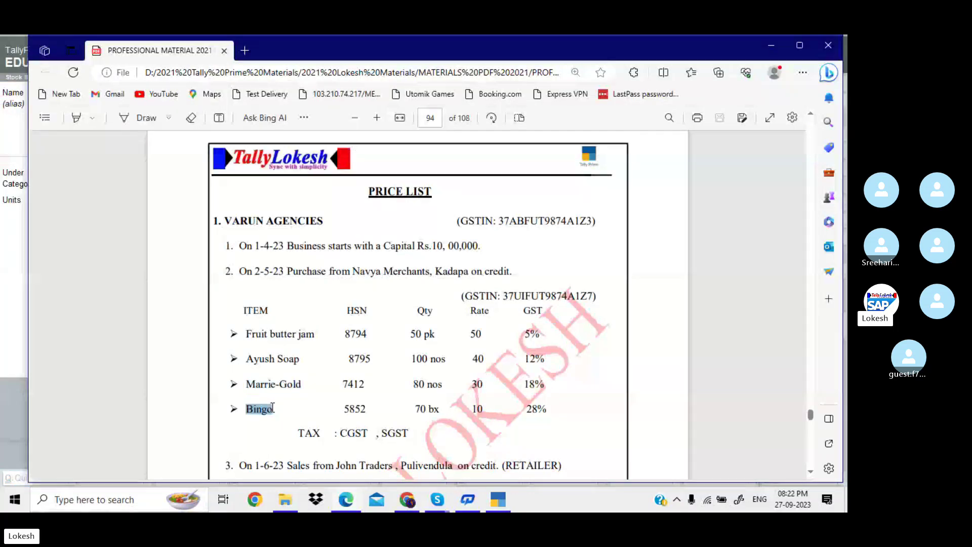
{"action": "key", "text": "ctrl+c"}
{"action": "key", "text": "alt+Tab"}
{"action": "key", "text": "ctrl+alt+v"}
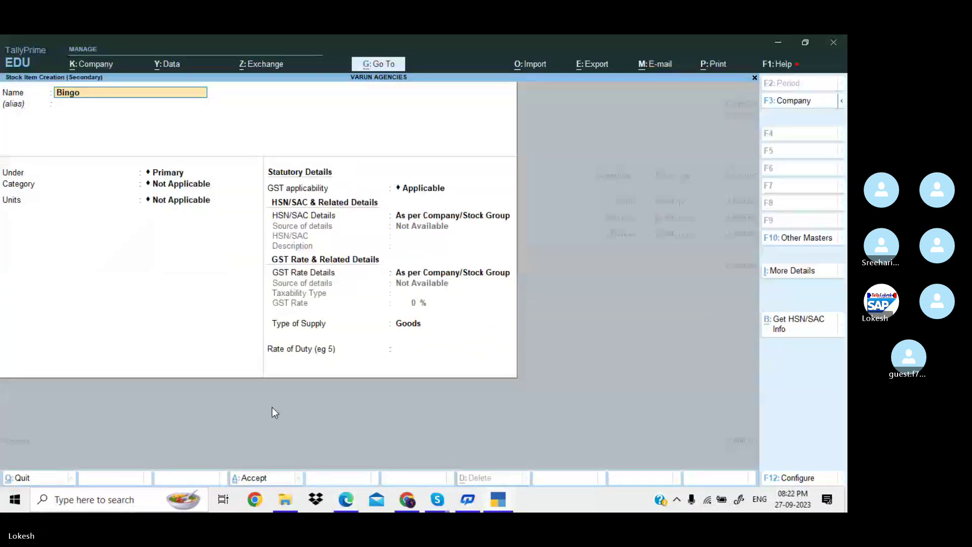
{"action": "key", "text": "Return"}
{"action": "key", "text": "Return"}
{"action": "key", "text": "Return"}
{"action": "key", "text": "Return"}
Create a simple unit bx with the Unit Quantity Code BOX-BOX, assign it to Bingo and keep GST applicable.
{"action": "key", "text": "Down"}
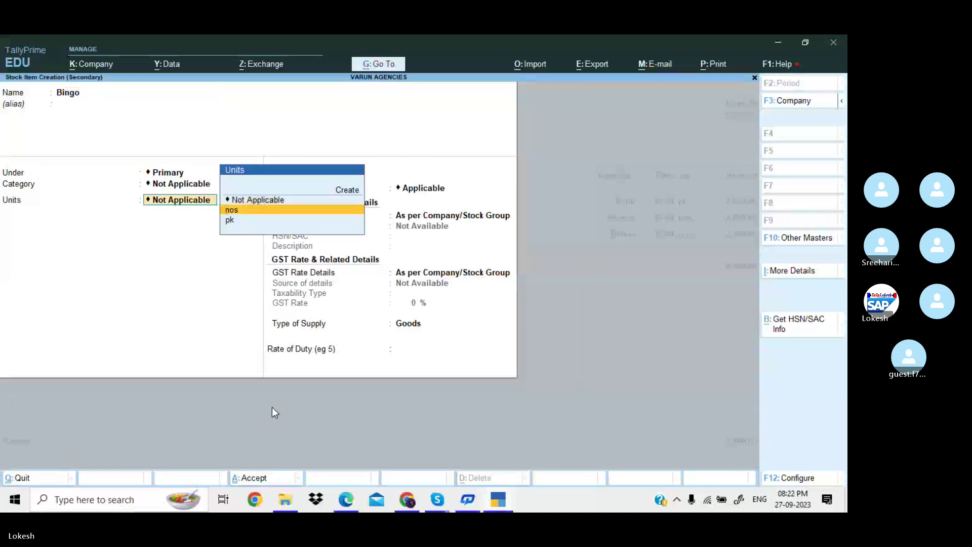
{"action": "key", "text": "alt+Tab"}
{"action": "key", "text": "alt+Tab"}
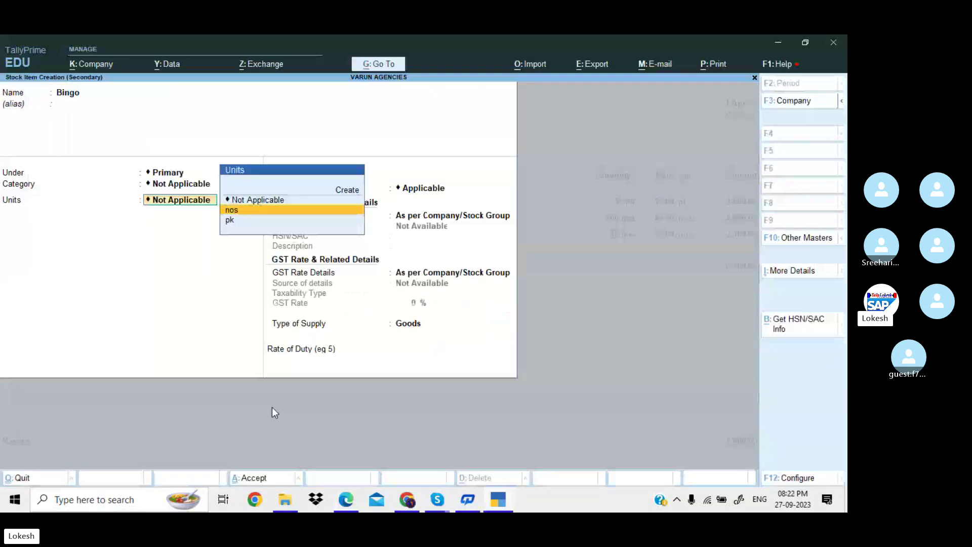
{"action": "key", "text": "alt+c"}
{"action": "key", "text": "Return"}
{"action": "key", "text": "Return"}
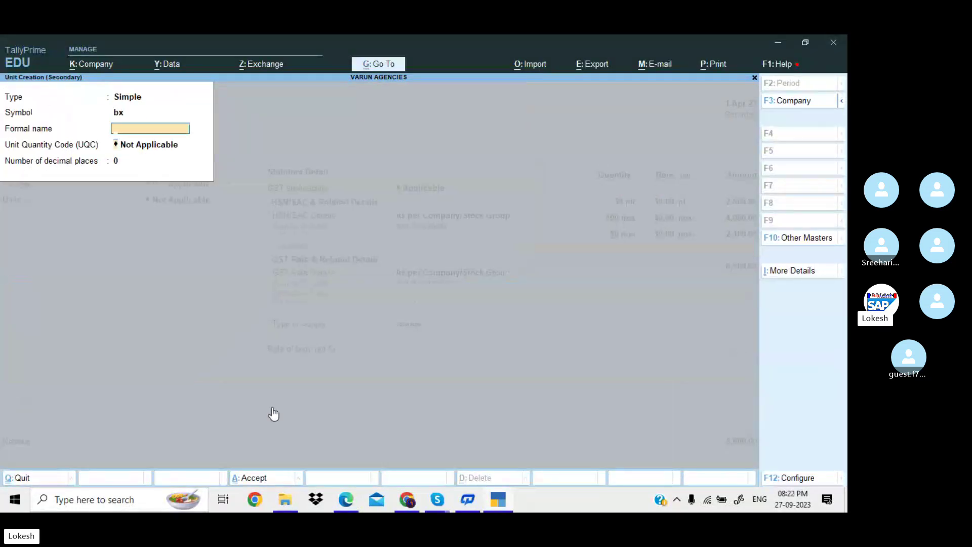
{"action": "type", "text": "box"}
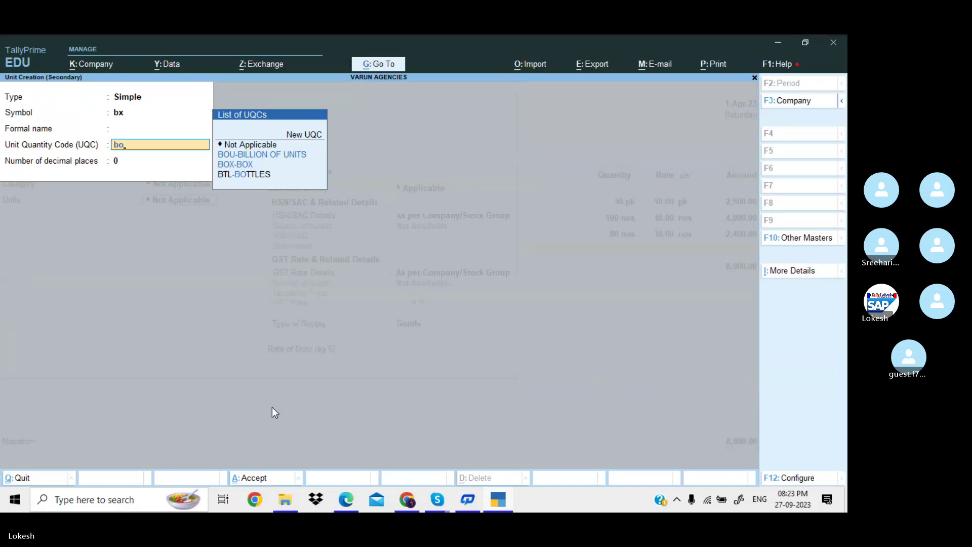
{"action": "key", "text": "Return"}
{"action": "key", "text": "Return"}
{"action": "key", "text": "Return"}
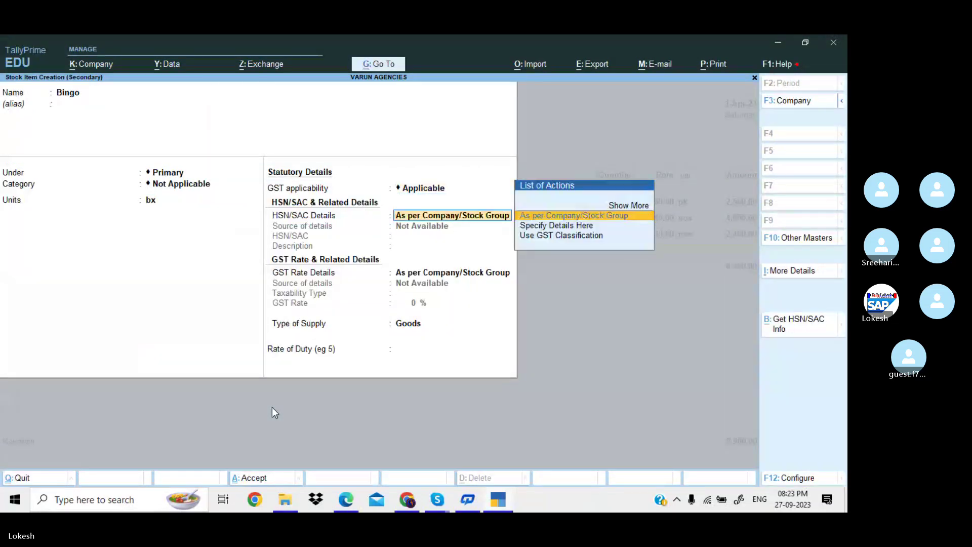
Specify the HSN details directly in the Bingo item with HSN/SAC 8547.
{"action": "key", "text": "Return"}
{"action": "key", "text": "BackSpace"}
{"action": "key", "text": "Down"}
{"action": "key", "text": "Return"}
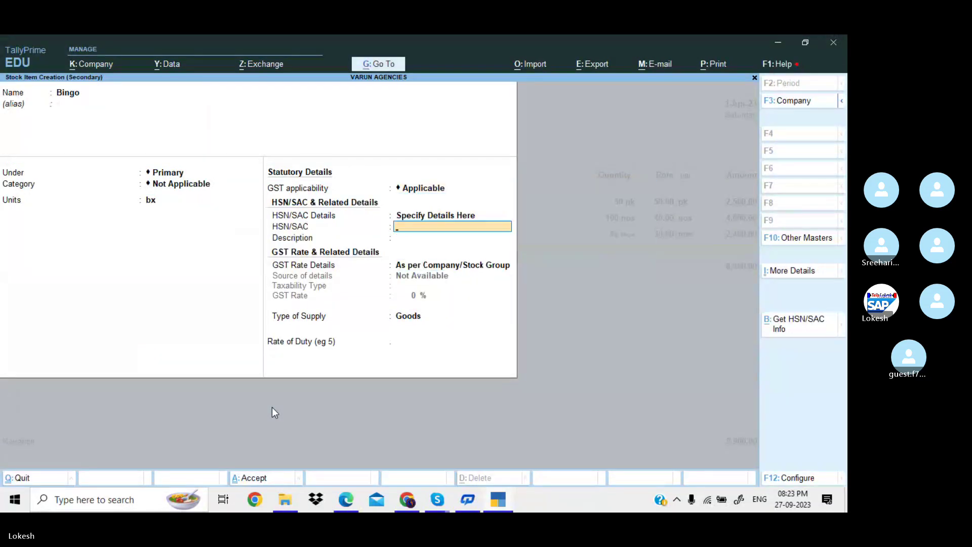
{"action": "key", "text": "Return"}
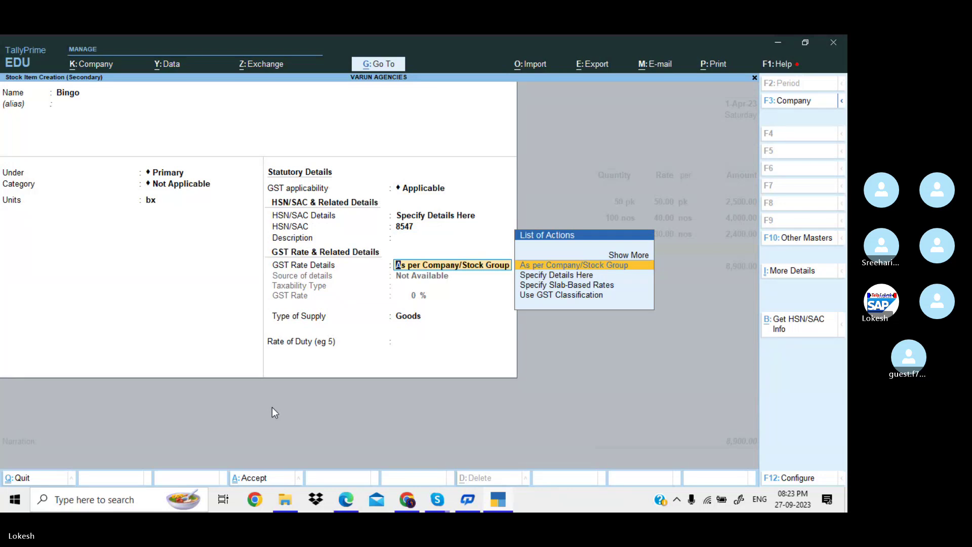
Specify the GST rate details directly in the Bingo item as Taxable at 28% for Goods, and save the item.
{"action": "key", "text": "Down"}
{"action": "key", "text": "Return"}
{"action": "key", "text": "Return"}
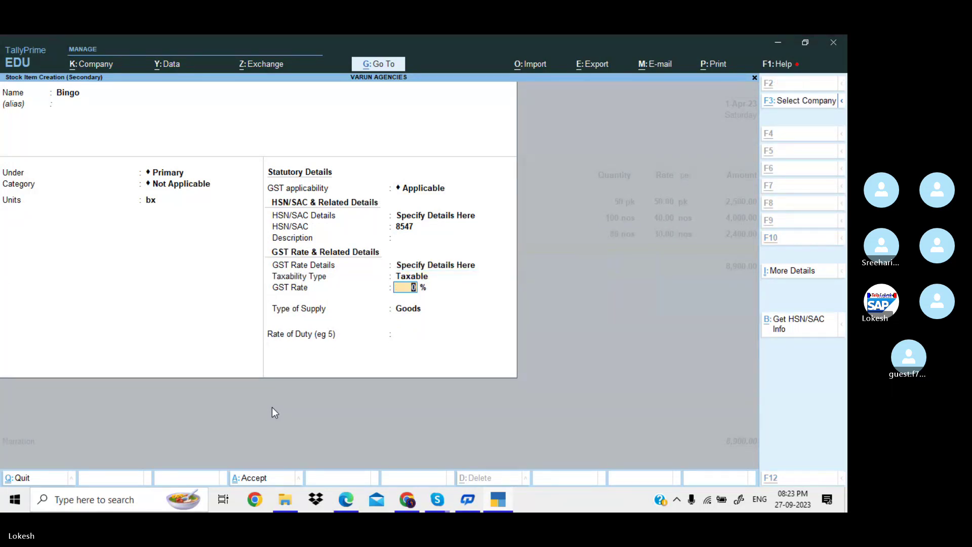
{"action": "key", "text": "alt+Tab"}
{"action": "key", "text": "alt+Tab"}
{"action": "type", "text": "28"}
{"action": "key", "text": "Return"}
{"action": "key", "text": "Return"}
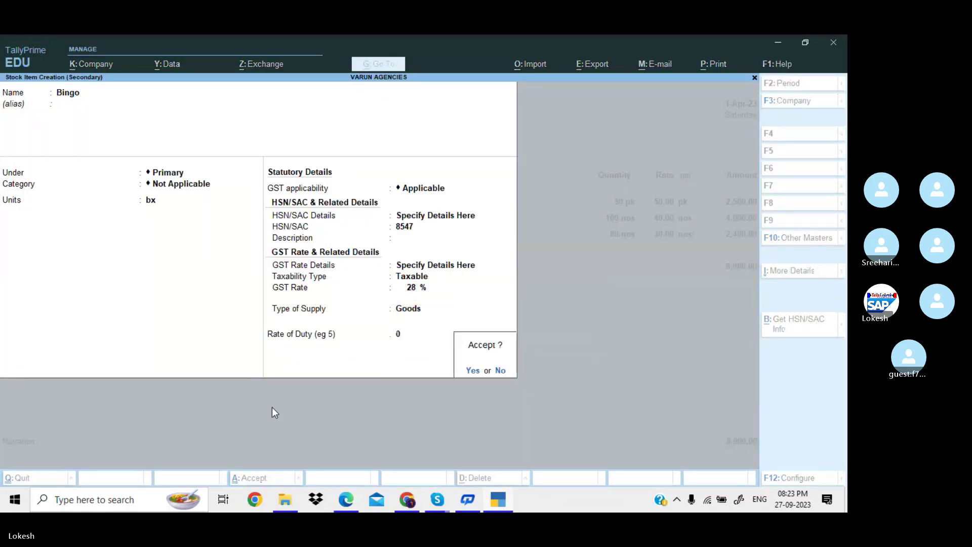
{"action": "key", "text": "Return"}
Enter the Bingo purchase line with a quantity of 70 bx at a rate of 10.
{"action": "key", "text": "alt+Tab"}
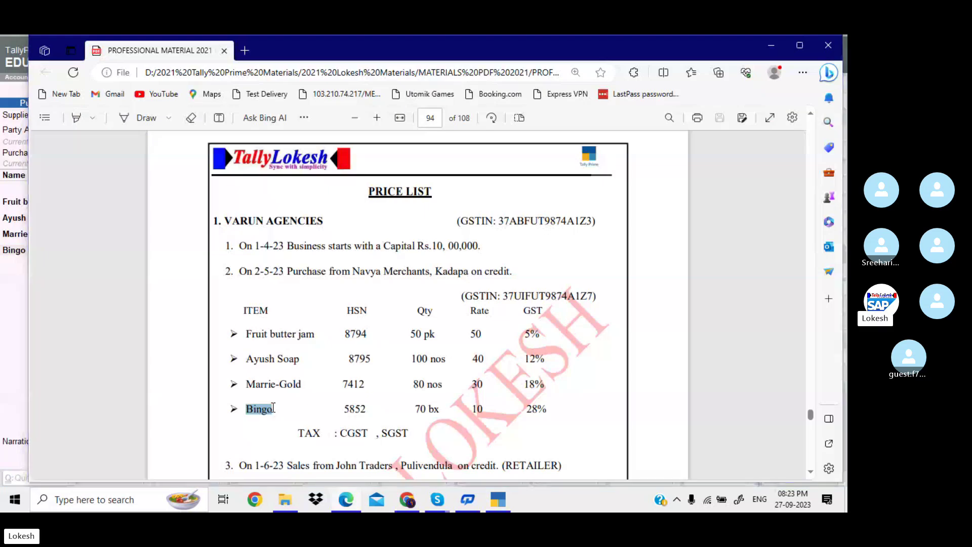
{"action": "key", "text": "alt+Tab"}
{"action": "type", "text": "70"}
{"action": "key", "text": "Return"}
{"action": "type", "text": "10"}
{"action": "key", "text": "Return"}
{"action": "key", "text": "Return"}
{"action": "key", "text": "Return"}
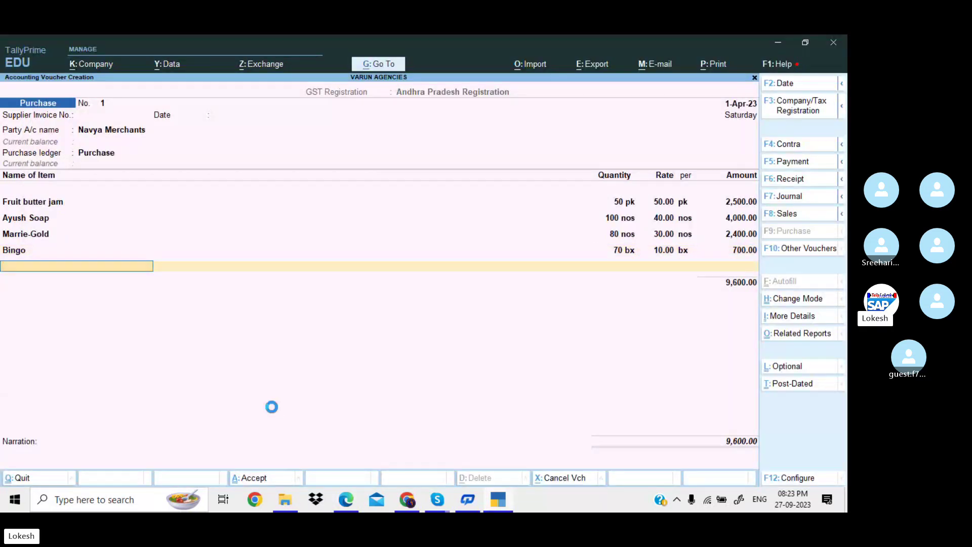
Start a new CGST ledger from the purchase voucher, under Duties & Taxes with GST as the duty type.
{"action": "key", "text": "Return"}
{"action": "key", "text": "alt+c"}
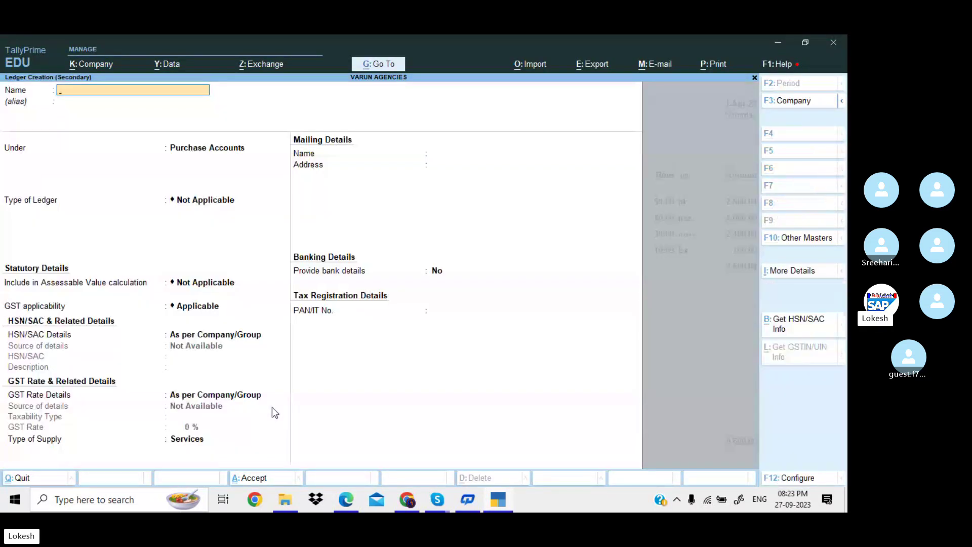
{"action": "type", "text": "CGST"}
{"action": "key", "text": "Return"}
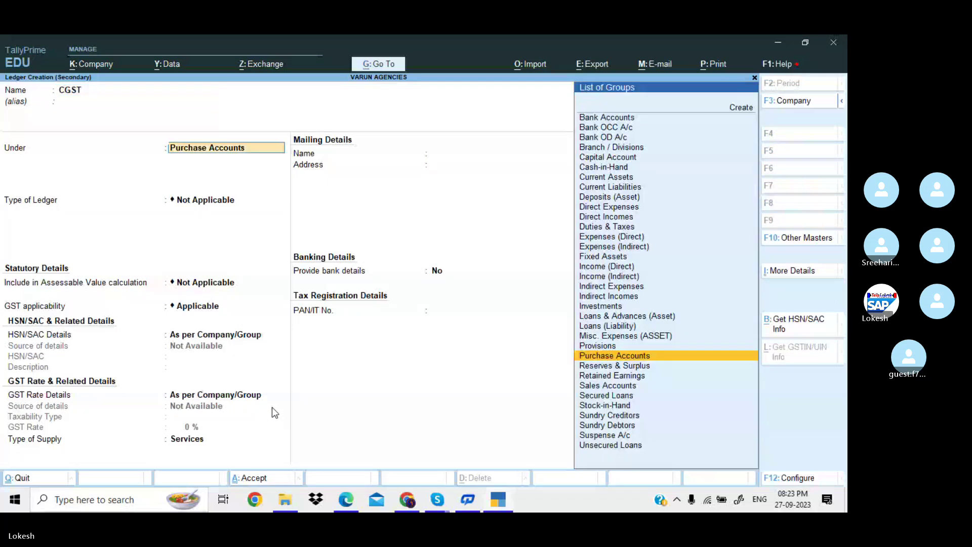
{"action": "type", "text": "DU"}
{"action": "key", "text": "Return"}
{"action": "key", "text": "Up"}
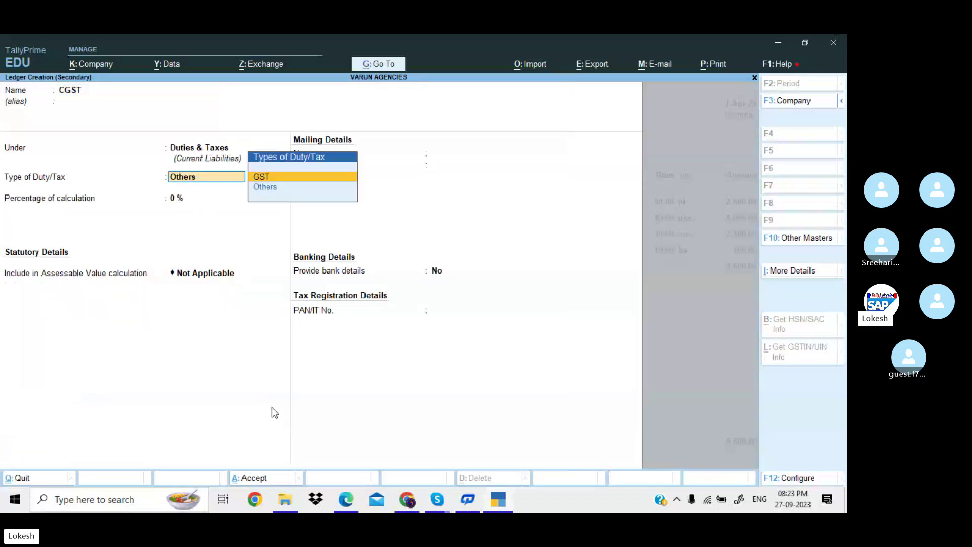
{"action": "key", "text": "Return"}
Set the ledger's tax type to CGST, save it and apply it to the purchase voucher.
{"action": "key", "text": "Down"}
{"action": "key", "text": "Down"}
{"action": "key", "text": "Up"}
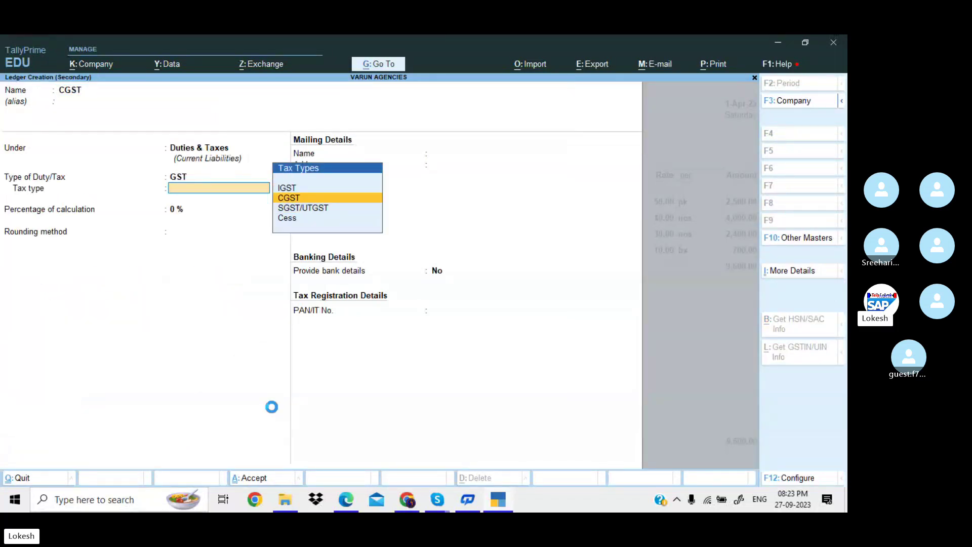
{"action": "key", "text": "Return"}
{"action": "key", "text": "Return"}
{"action": "key", "text": "Return"}
{"action": "key", "text": "Return"}
{"action": "key", "text": "Return"}
{"action": "key", "text": "Return"}
{"action": "key", "text": "Return"}
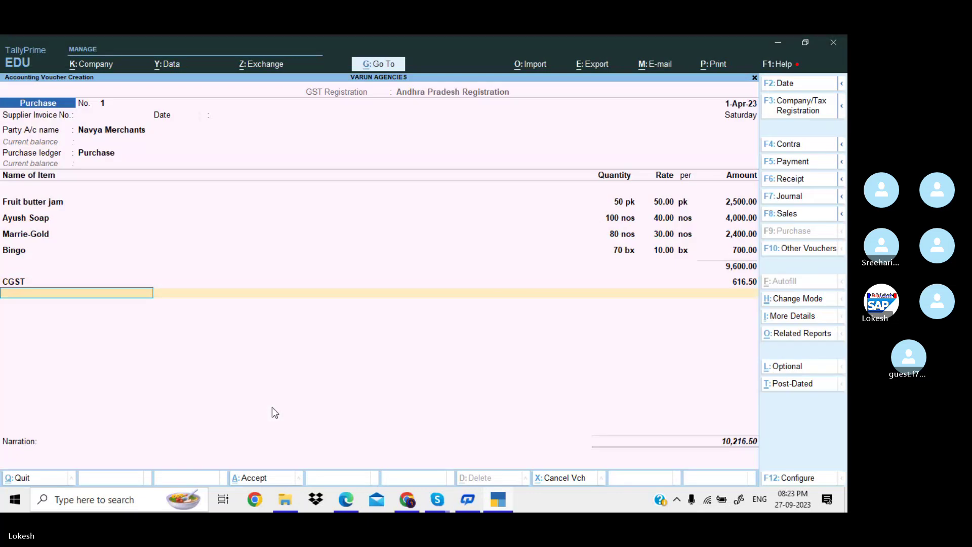
Start a new SGST ledger from the purchase voucher, under Duties & Taxes with GST as the duty type.
{"action": "key", "text": "alt+c"}
{"action": "type", "text": "SGST"}
{"action": "key", "text": "Return"}
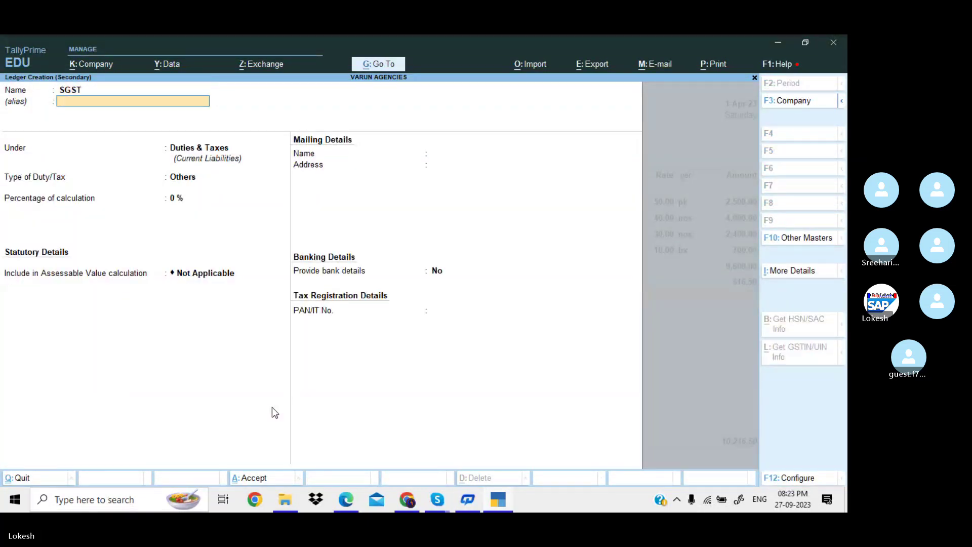
{"action": "key", "text": "Return"}
{"action": "key", "text": "Return"}
{"action": "key", "text": "Up"}
{"action": "key", "text": "Return"}
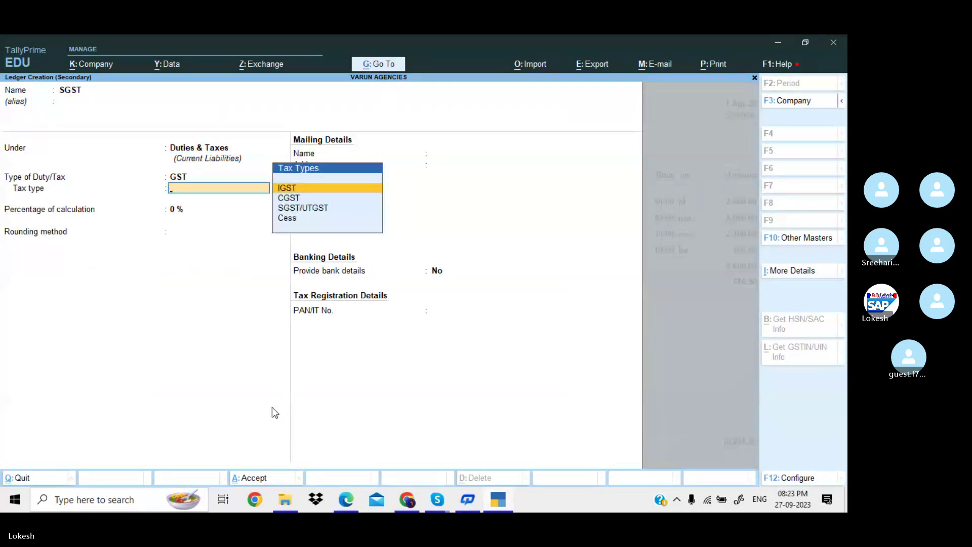
Set the ledger's tax type to SGST/UTGST without rounding, save it and apply it to the purchase voucher.
{"action": "key", "text": "Down"}
{"action": "key", "text": "Down"}
{"action": "key", "text": "Return"}
{"action": "key", "text": "Return"}
{"action": "key", "text": "Return"}
{"action": "key", "text": "Return"}
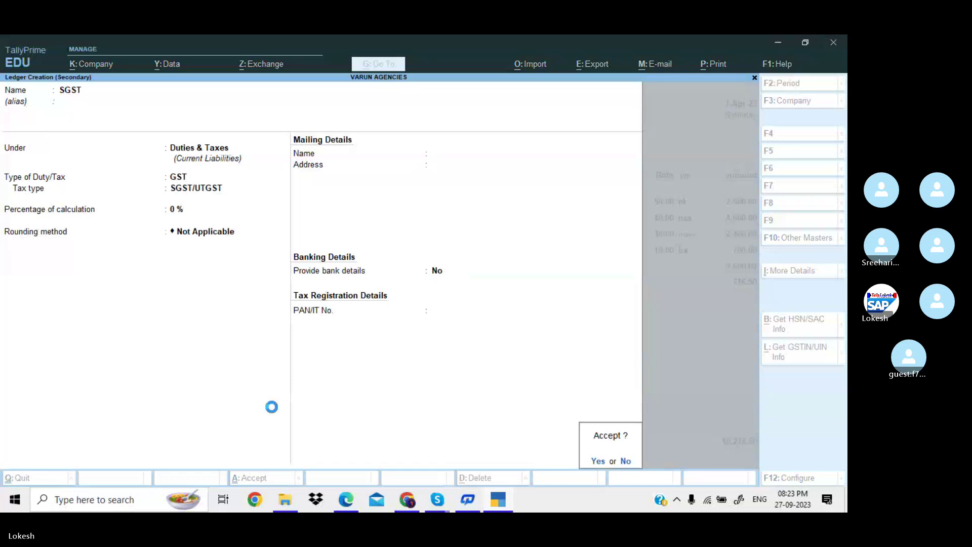
{"action": "key", "text": "Return"}
{"action": "key", "text": "Return"}
Leave the narration blank and save the Navya Merchants purchase voucher.
{"action": "key", "text": "Return"}
{"action": "key", "text": "Return"}
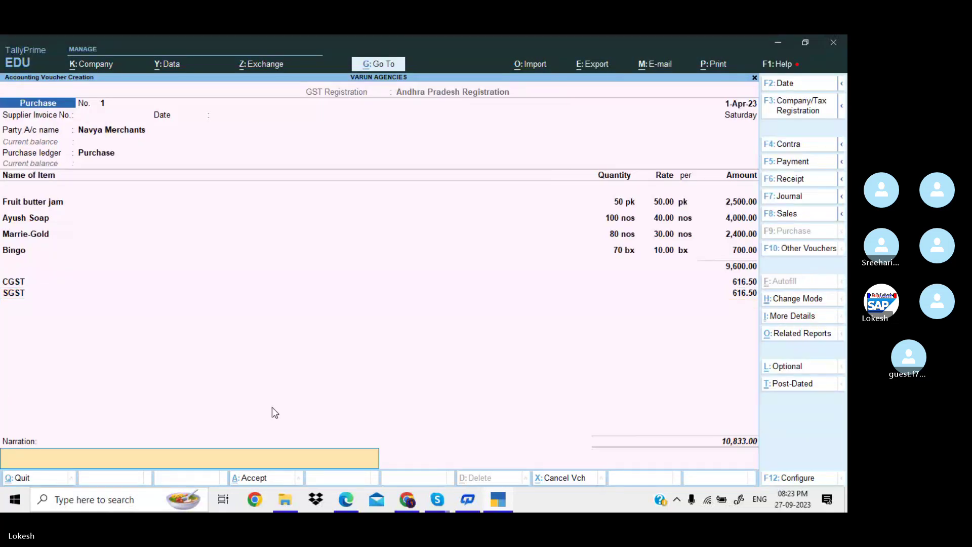
{"action": "key", "text": "Return"}
{"action": "key", "text": "Return"}
Check the John Traders sales transaction in the exercise document and leave purchase voucher entry.
{"action": "key", "text": "alt"}
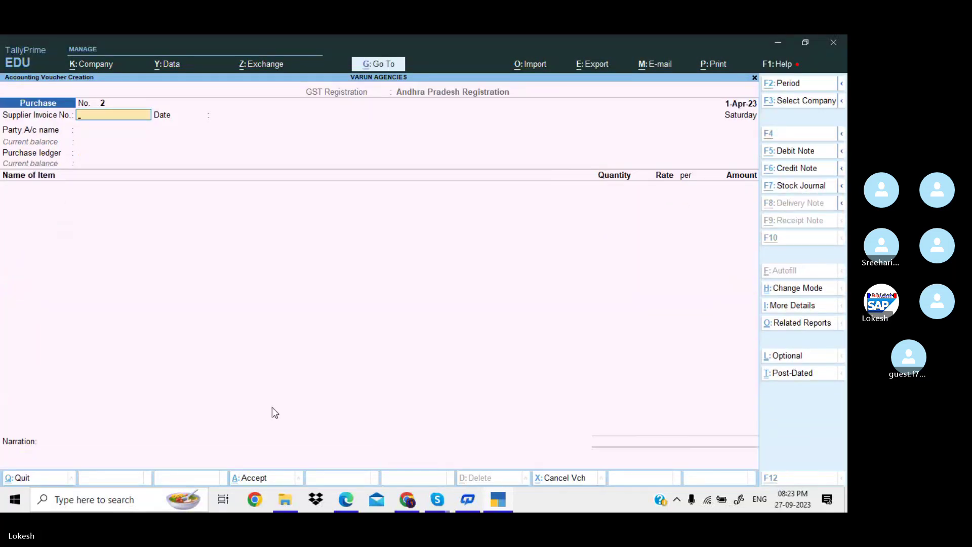
{"action": "key", "text": "alt+Tab"}
{"action": "scroll", "coordinate": [274, 407], "scroll_direction": "down", "scroll_amount": 3}
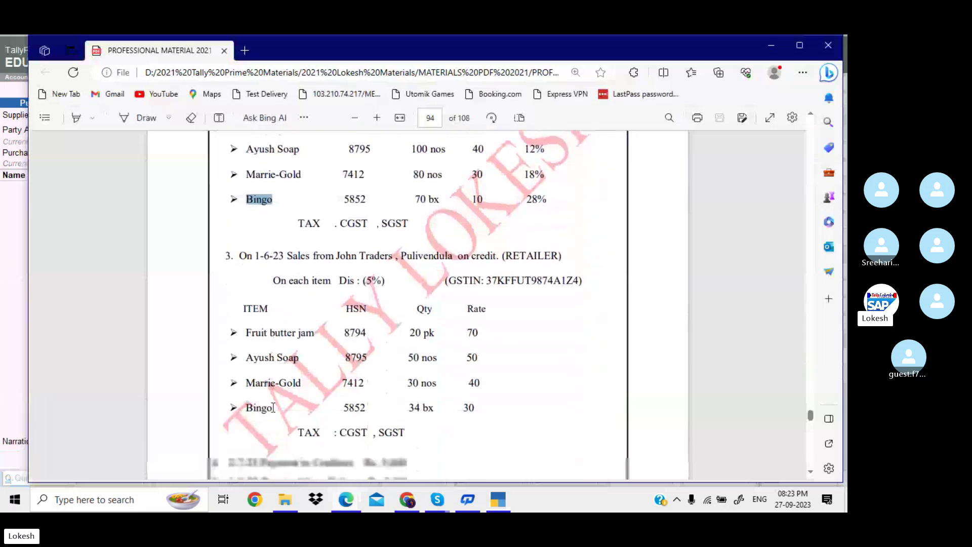
{"action": "scroll", "coordinate": [273, 407], "scroll_direction": "down", "scroll_amount": 1}
{"action": "key", "text": "alt+Tab"}
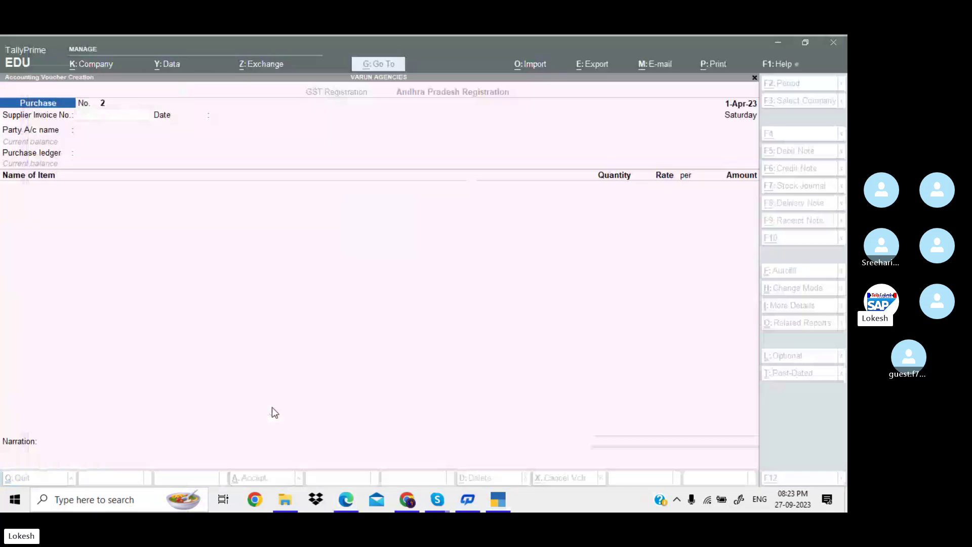
{"action": "key", "text": "Escape"}
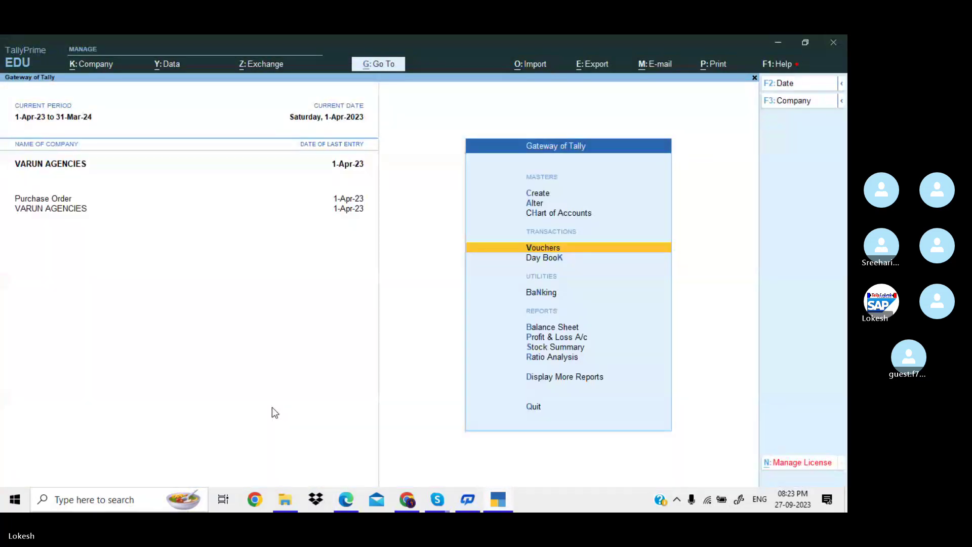
Open the company Price levels master for creation.
{"action": "key", "text": "Up"}
{"action": "key", "text": "Up"}
{"action": "key", "text": "Up"}
{"action": "key", "text": "Return"}
{"action": "key", "text": "Down"}
{"action": "key", "text": "Down"}
{"action": "key", "text": "Down"}
{"action": "key", "text": "Down"}
{"action": "key", "text": "Down"}
{"action": "key", "text": "Down"}
{"action": "key", "text": "Down"}
{"action": "key", "text": "Down"}
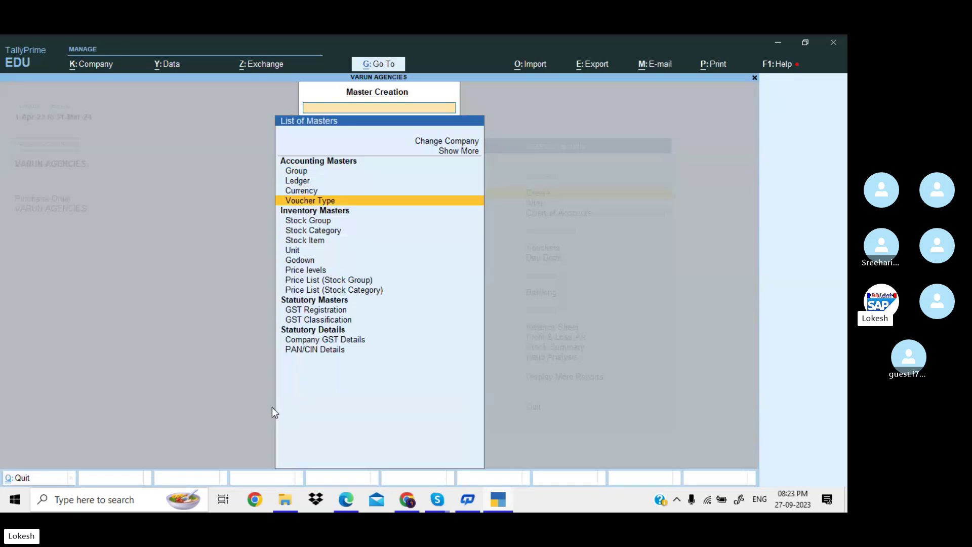
{"action": "key", "text": "Return"}
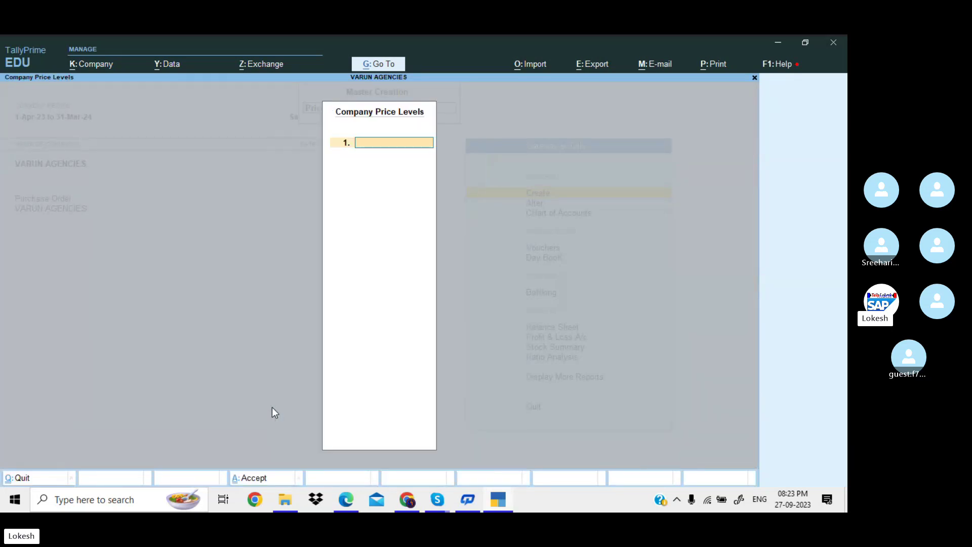
Add the company price levels DISTRIBUTOR, RETAILER and WHOLE SELLER, and save them.
{"action": "key", "text": "alt+Tab"}
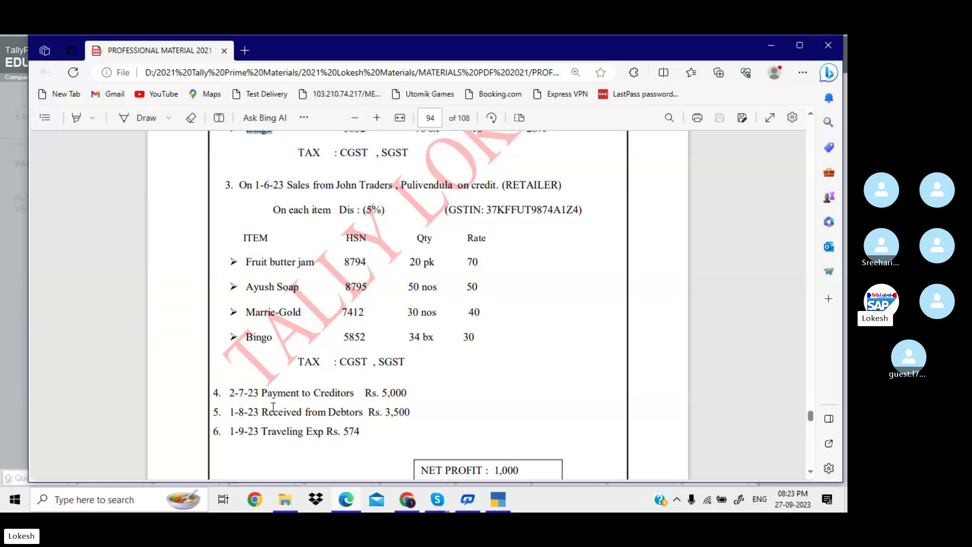
{"action": "key", "text": "alt+Tab"}
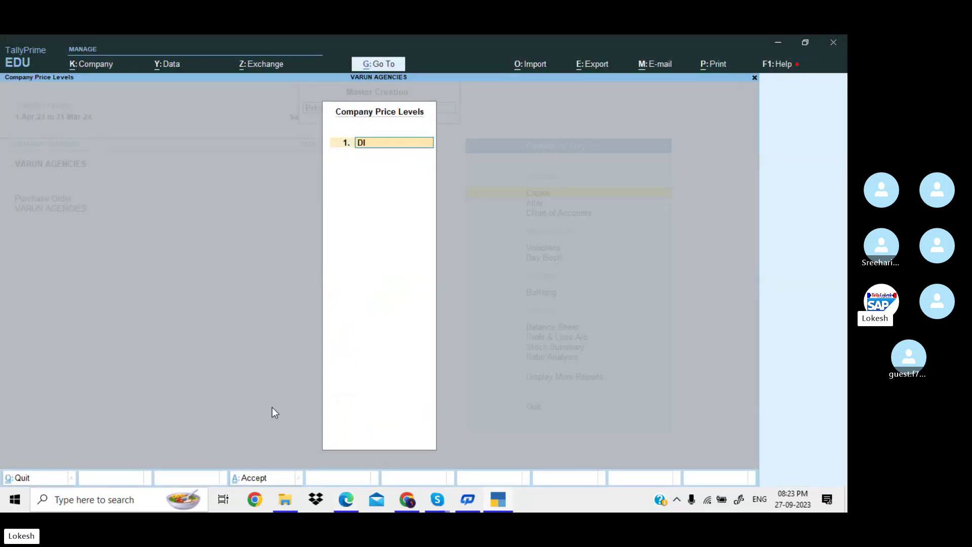
{"action": "type", "text": "DISTRIBUTOR"}
{"action": "key", "text": "Return"}
{"action": "type", "text": "RE"}
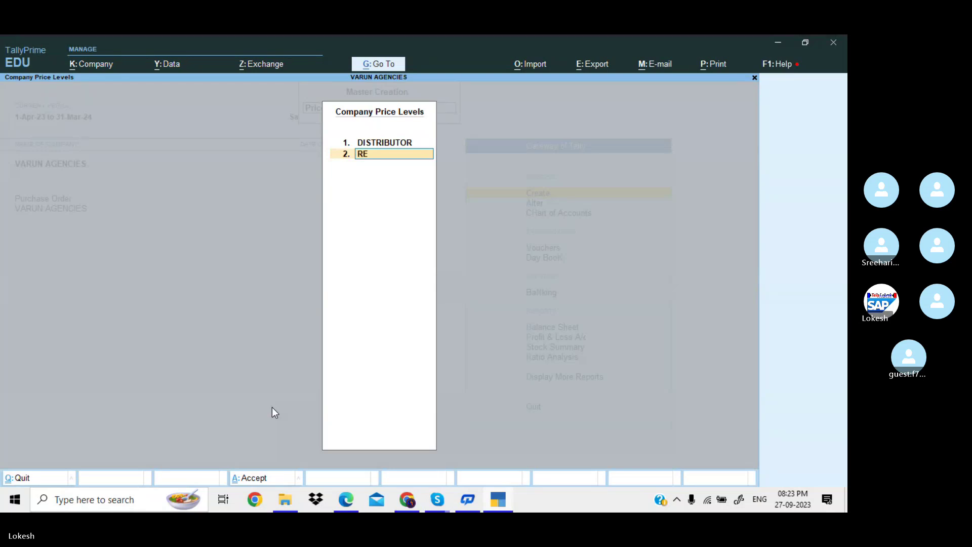
{"action": "type", "text": "TAILER"}
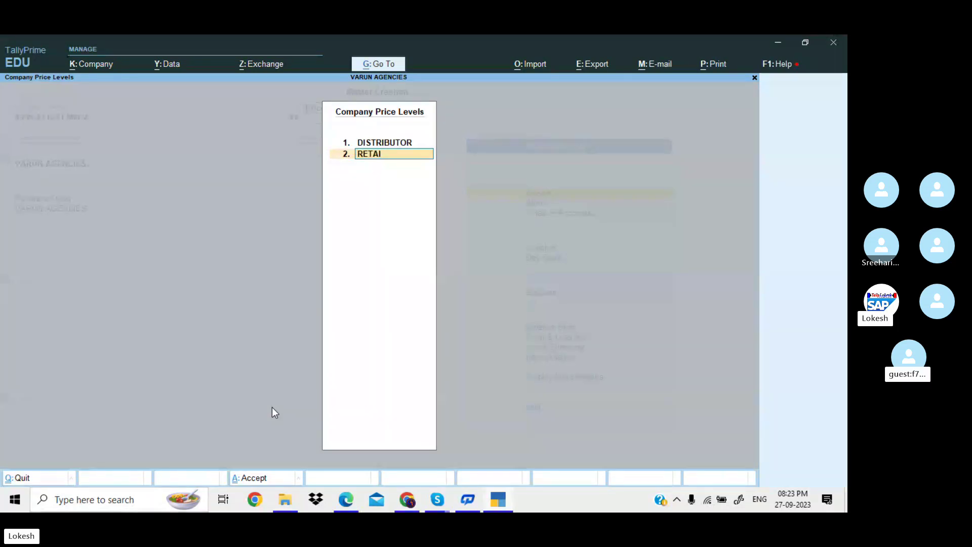
{"action": "key", "text": "Return"}
{"action": "type", "text": "WHOL"}
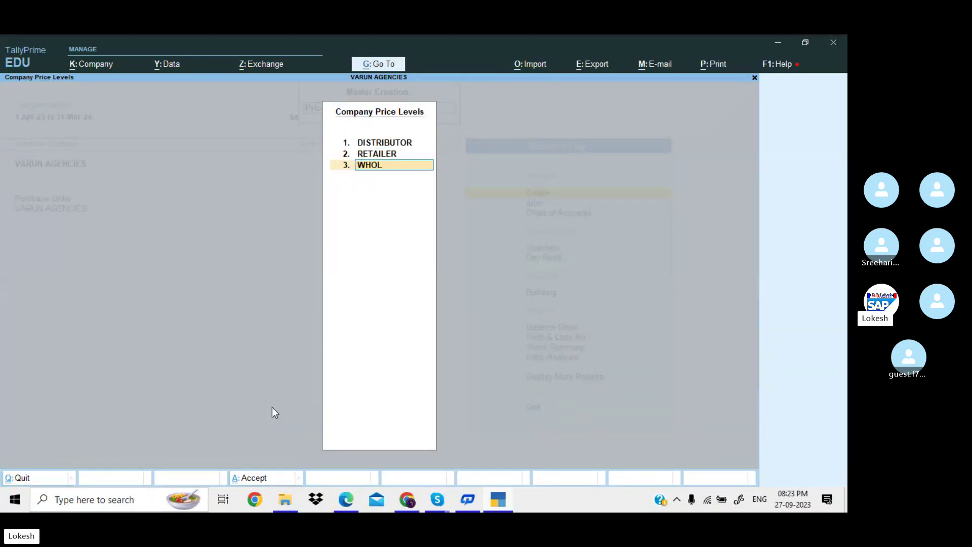
{"action": "type", "text": "E SELLER"}
{"action": "key", "text": "Return"}
{"action": "key", "text": "Return"}
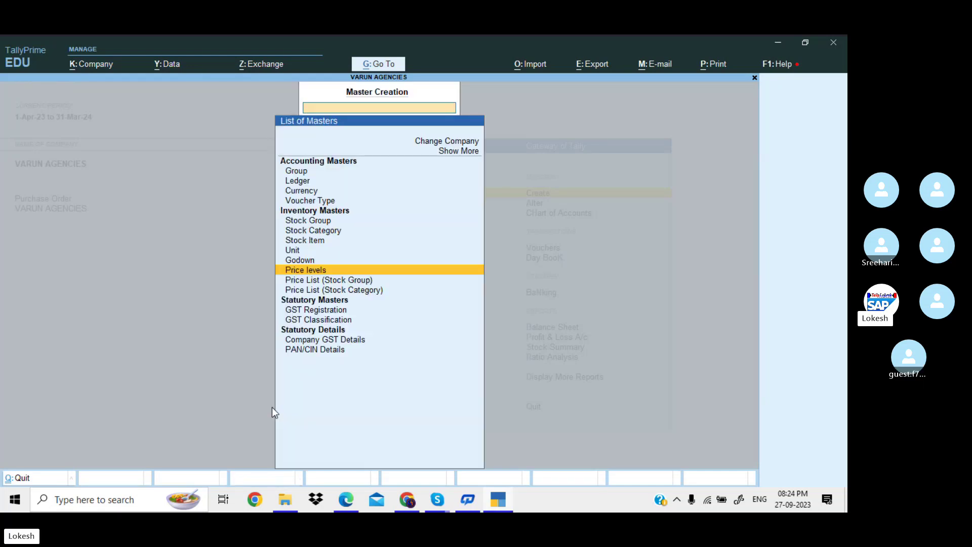
Open the stock group price list for All Items at the RETAILER price level, applicable from 1-Apr-23.
{"action": "key", "text": "Down"}
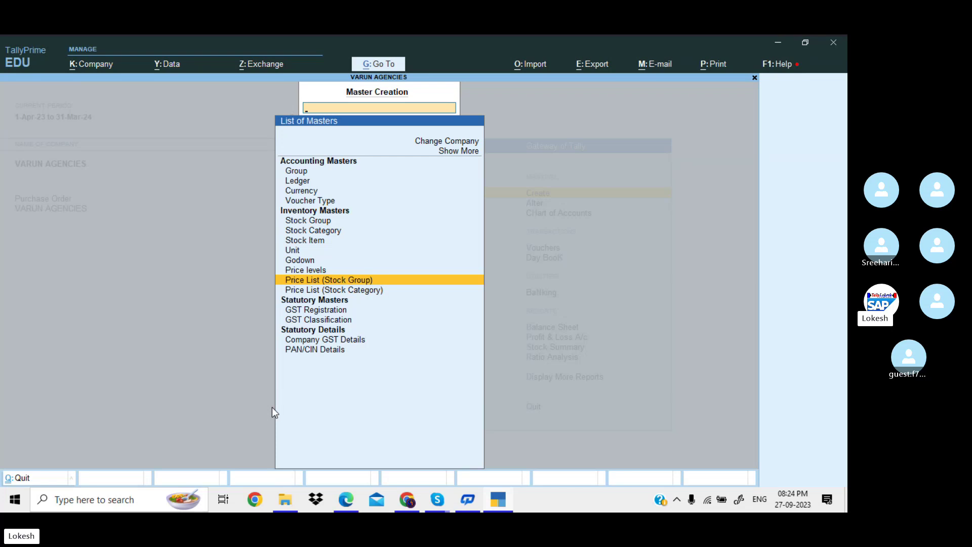
{"action": "key", "text": "Return"}
{"action": "key", "text": "Return"}
{"action": "key", "text": "Down"}
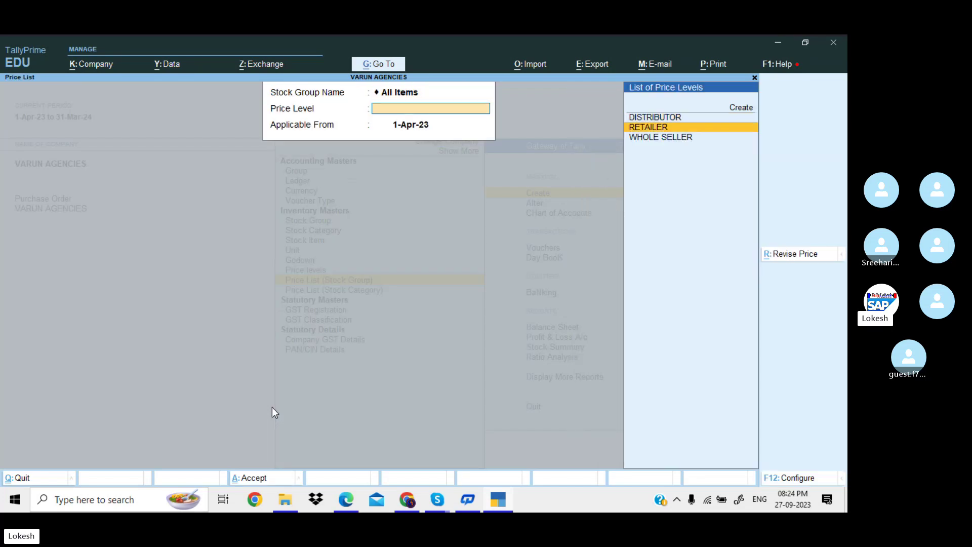
{"action": "key", "text": "Return"}
{"action": "key", "text": "Return"}
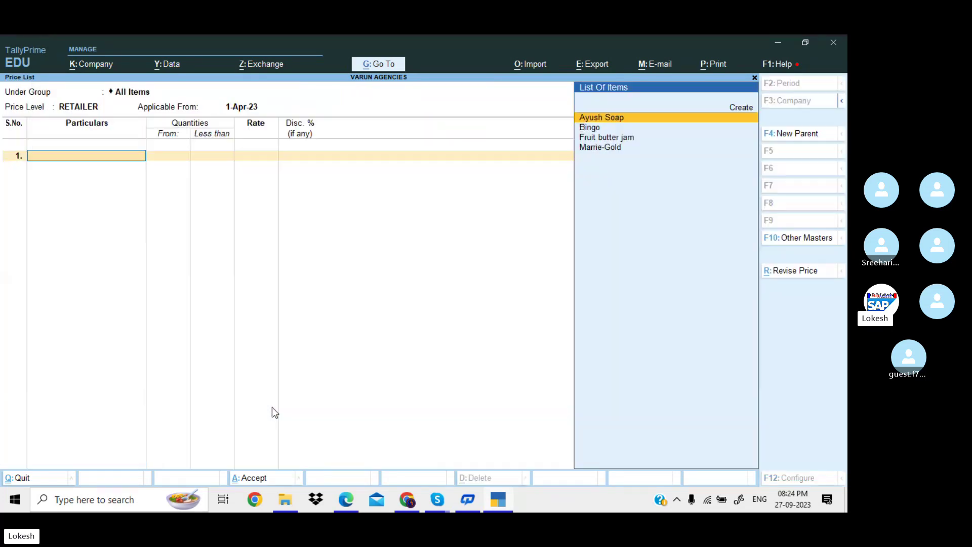
Add Fruit butter jam with a slab of less than 20 pk at rate 70 and 5% discount, checking the exercise document.
{"action": "key", "text": "alt+Tab"}
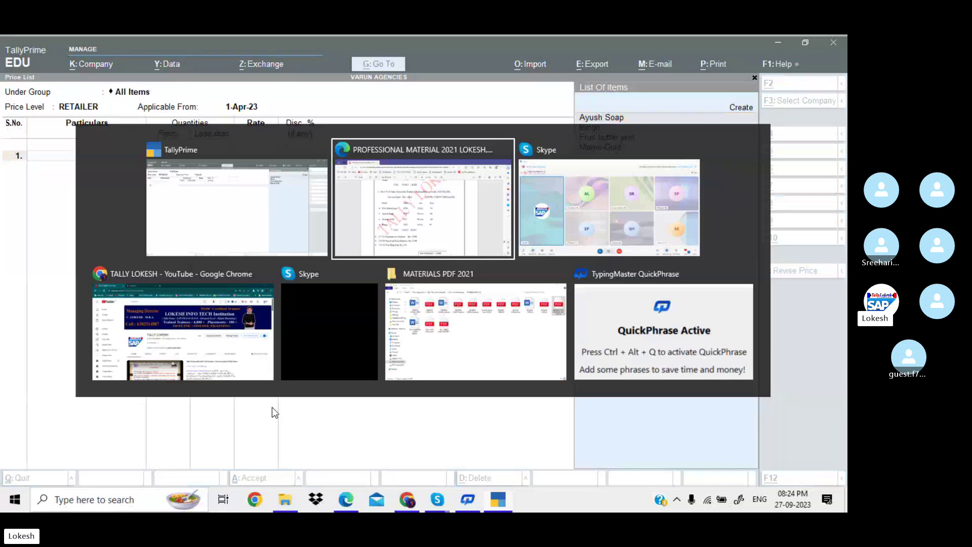
{"action": "key", "text": "alt+Tab"}
{"action": "type", "text": "f"}
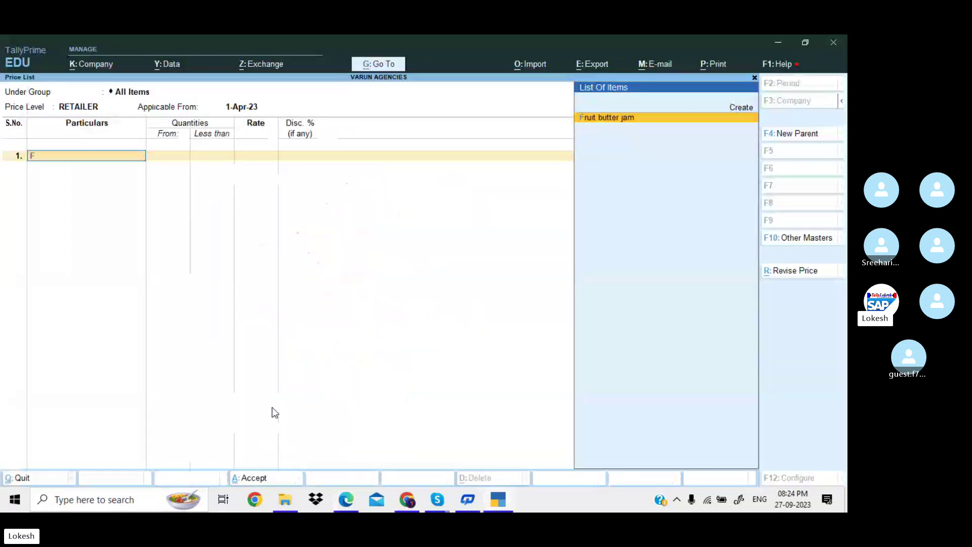
{"action": "key", "text": "Return"}
{"action": "key", "text": "alt+Tab"}
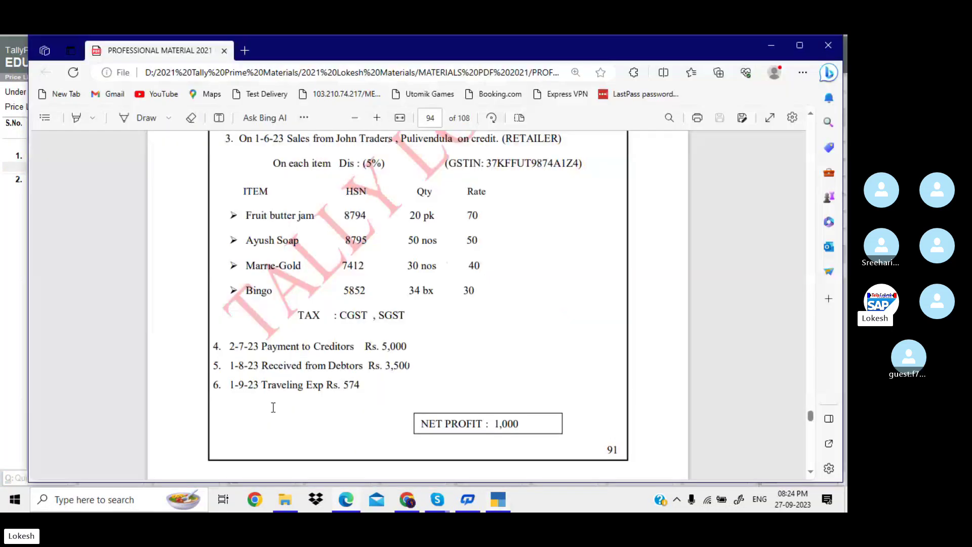
{"action": "key", "text": "alt+Tab"}
{"action": "type", "text": "20"}
{"action": "key", "text": "Return"}
{"action": "type", "text": "7"}
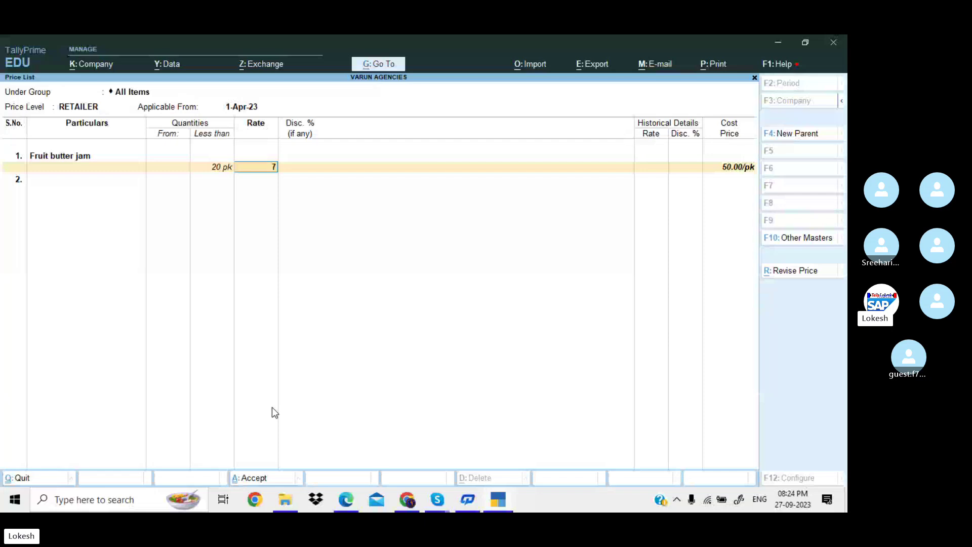
{"action": "type", "text": "0"}
{"action": "key", "text": "Return"}
{"action": "type", "text": "5"}
{"action": "key", "text": "Return"}
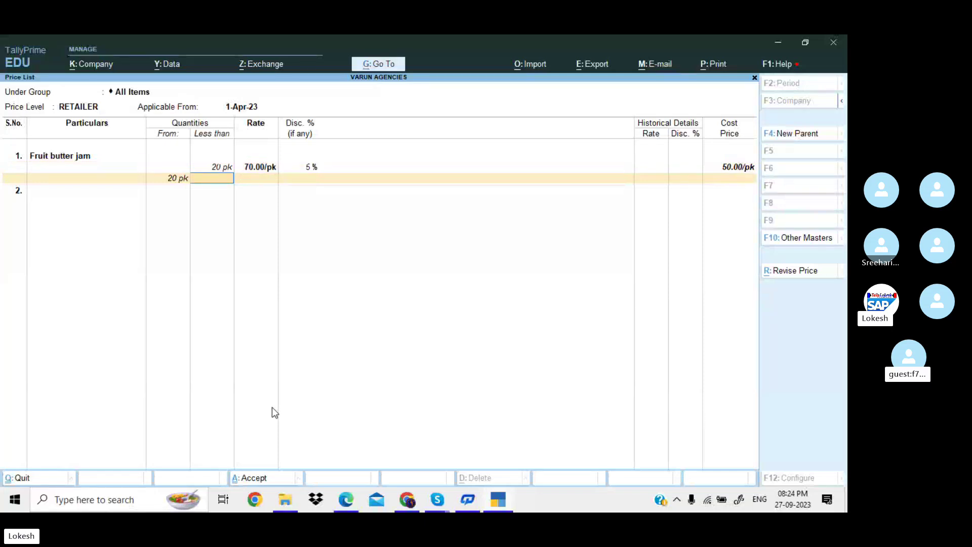
Add a Fruit butter jam slab from 20 to less than 50 pk at rate 60 with 6% discount.
{"action": "key", "text": "Return"}
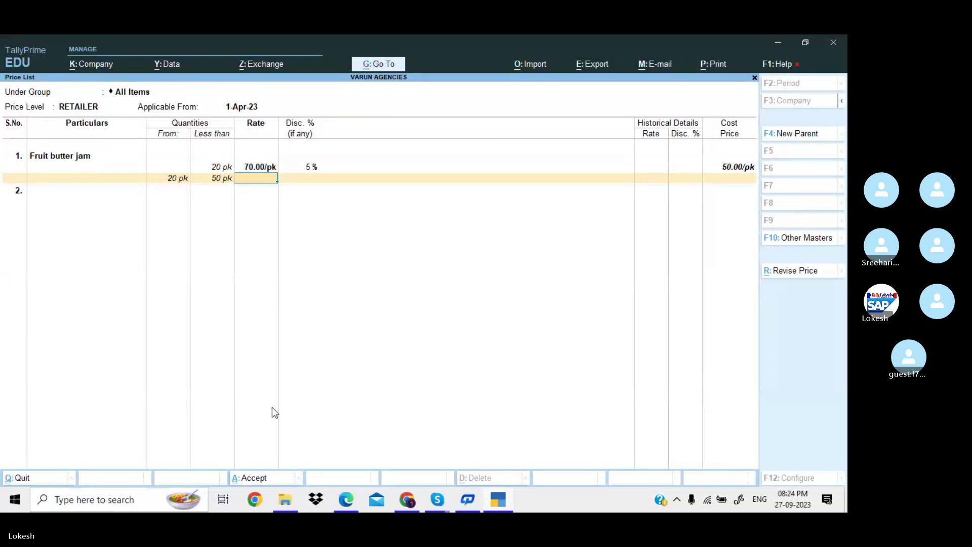
{"action": "type", "text": "60"}
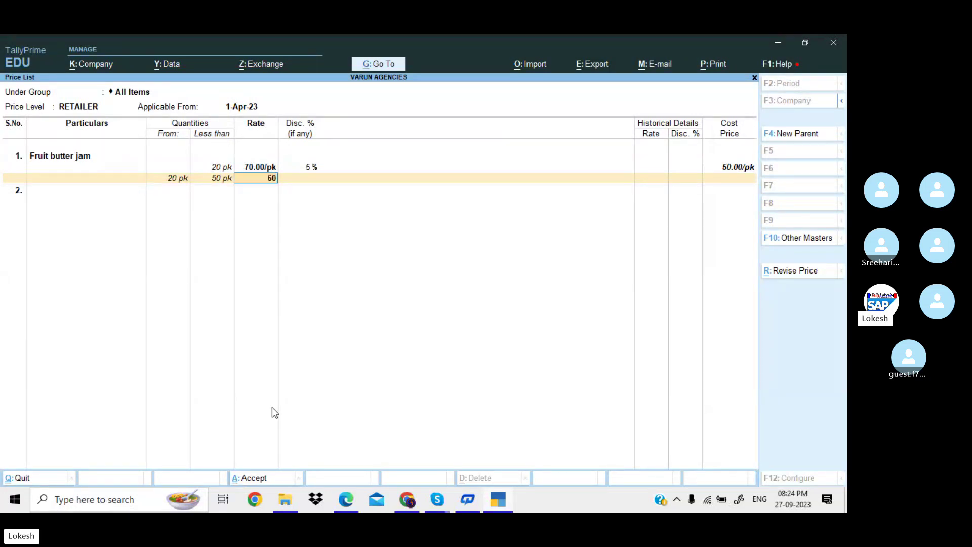
{"action": "key", "text": "Return"}
{"action": "key", "text": "Return"}
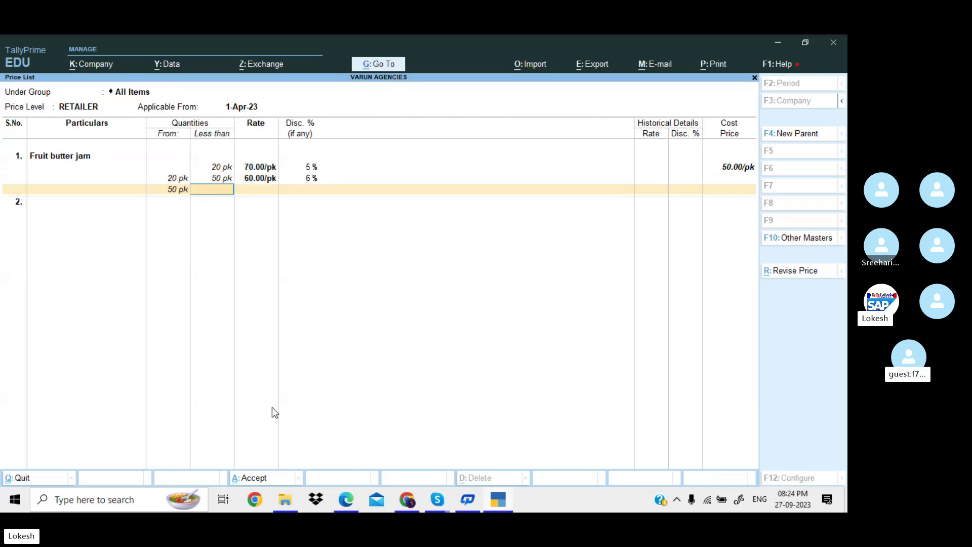
Add a Fruit butter jam slab from 50 to less than 100 pk at rate 50 with 7% discount.
{"action": "type", "text": "100"}
{"action": "key", "text": "Return"}
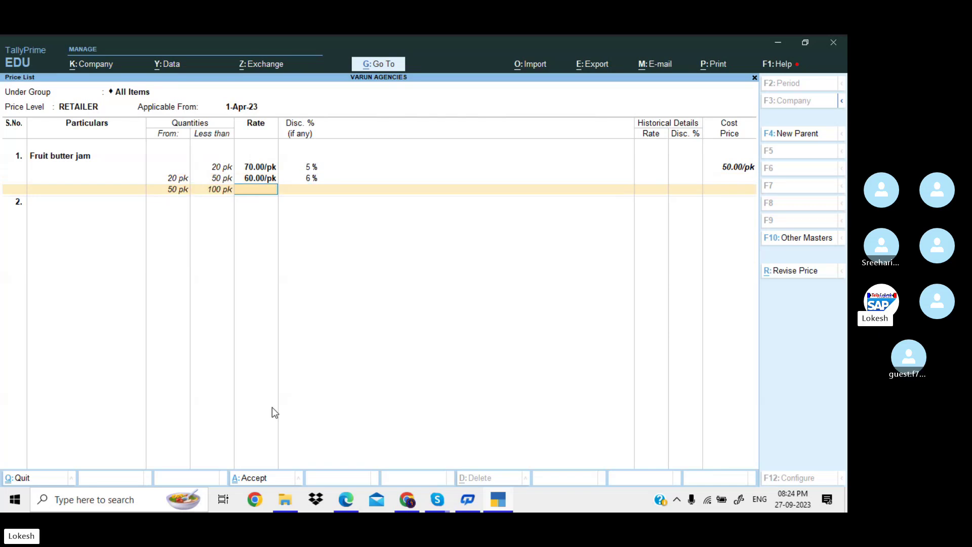
{"action": "type", "text": "50"}
{"action": "key", "text": "Return"}
{"action": "type", "text": "7"}
{"action": "key", "text": "Return"}
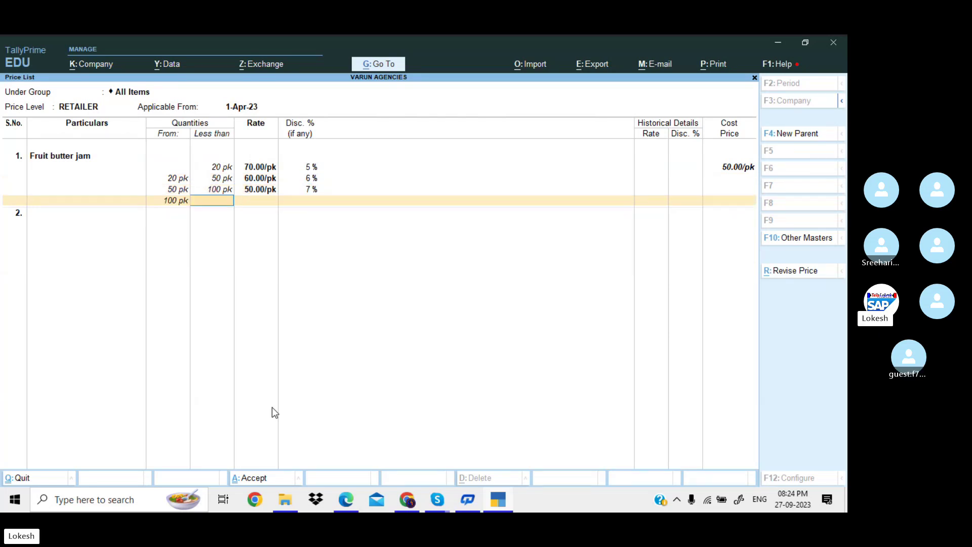
Add a Fruit butter jam slab from 100 to less than 200 pk at rate 40 with 8% discount, leaving the next slab blank.
{"action": "type", "text": "200"}
{"action": "key", "text": "Return"}
{"action": "type", "text": "40"}
{"action": "key", "text": "Return"}
{"action": "type", "text": "8"}
{"action": "key", "text": "Return"}
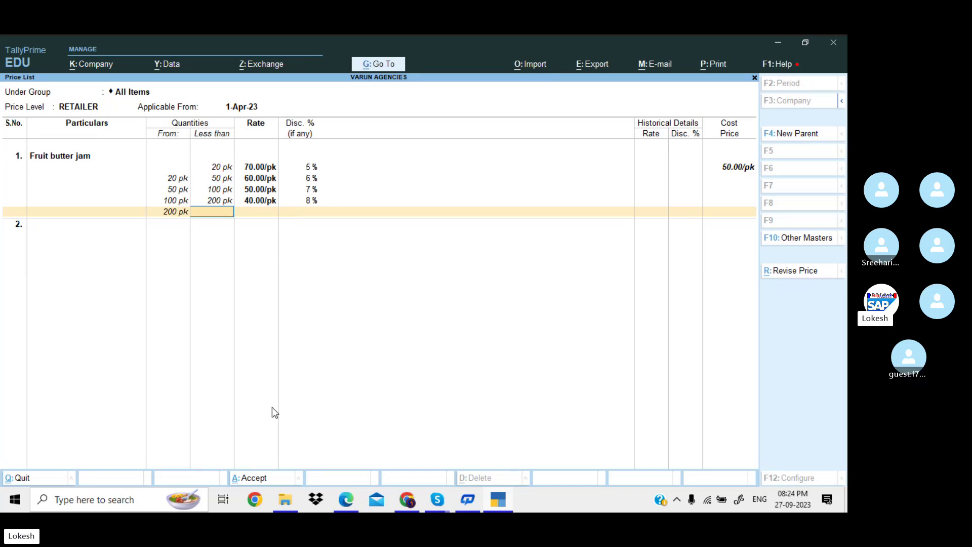
{"action": "key", "text": "Return"}
{"action": "key", "text": "Return"}
{"action": "key", "text": "Return"}
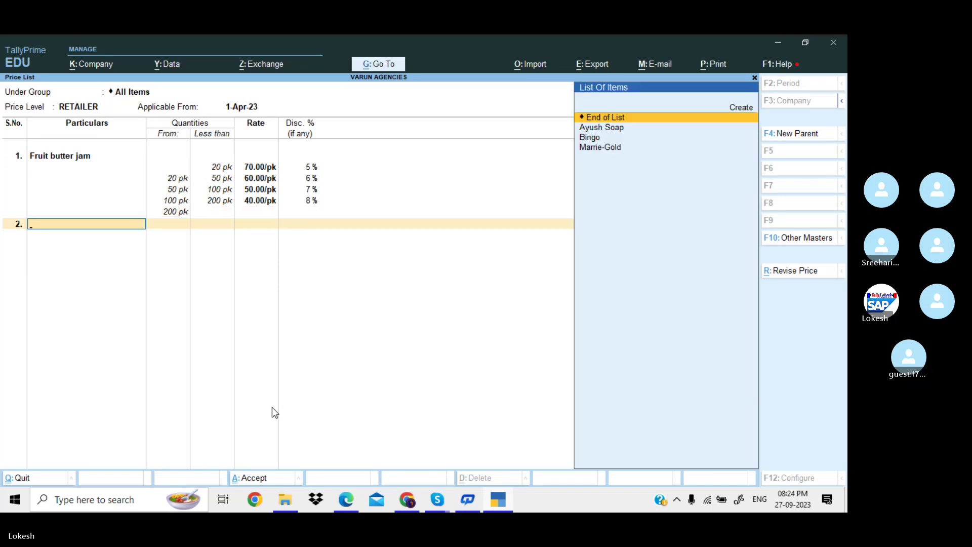
Add Ayush Soap to the price list with no quantity limit, at rate 50 per nos and 5% discount.
{"action": "type", "text": "a"}
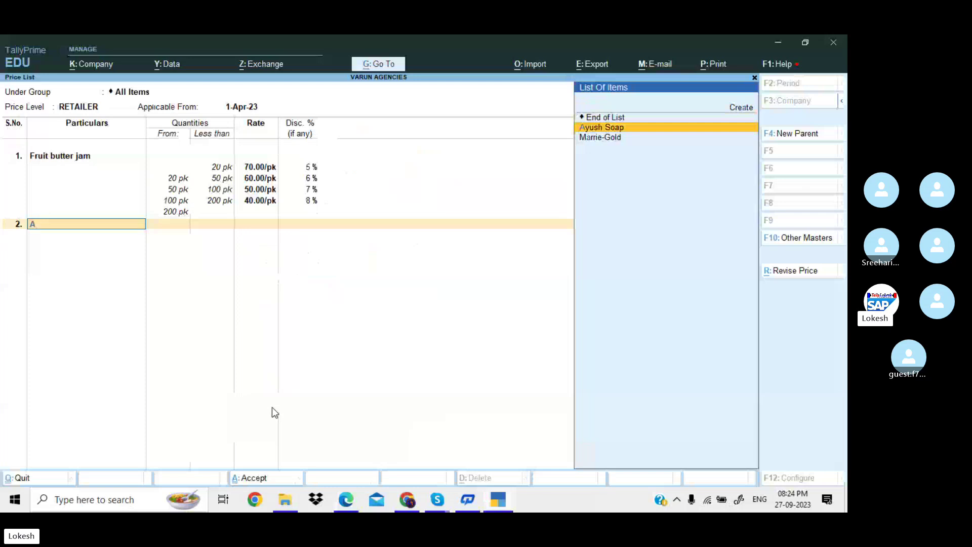
{"action": "key", "text": "Return"}
{"action": "key", "text": "alt+Tab"}
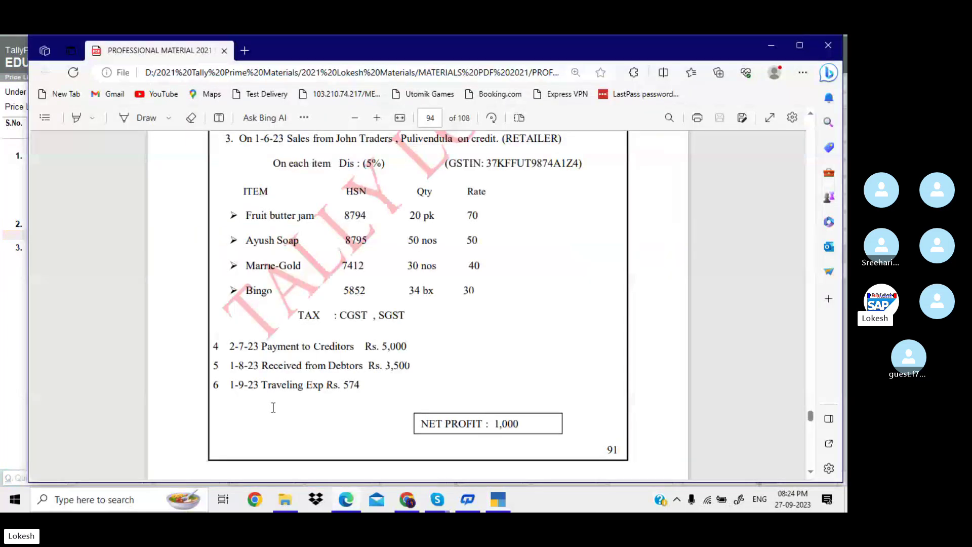
{"action": "key", "text": "alt+Tab"}
{"action": "key", "text": "Return"}
{"action": "type", "text": "50.00/nos"}
{"action": "key", "text": "Return"}
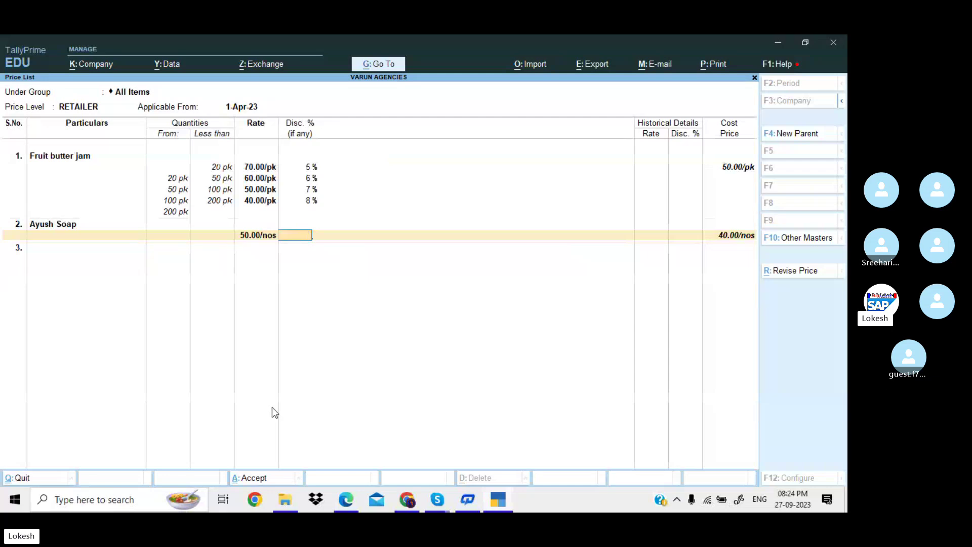
{"action": "type", "text": "5"}
{"action": "key", "text": "Return"}
{"action": "key", "text": "Return"}
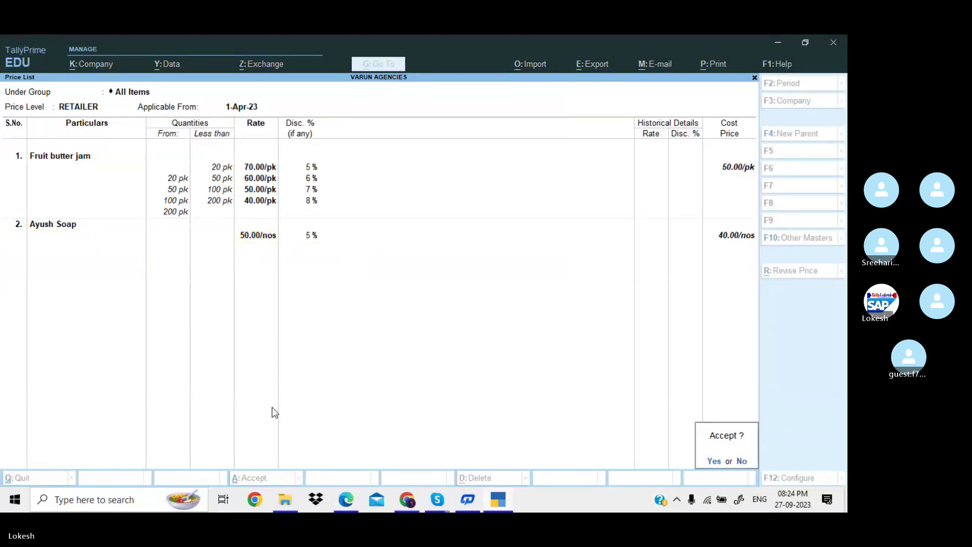
{"action": "key", "text": "Return"}
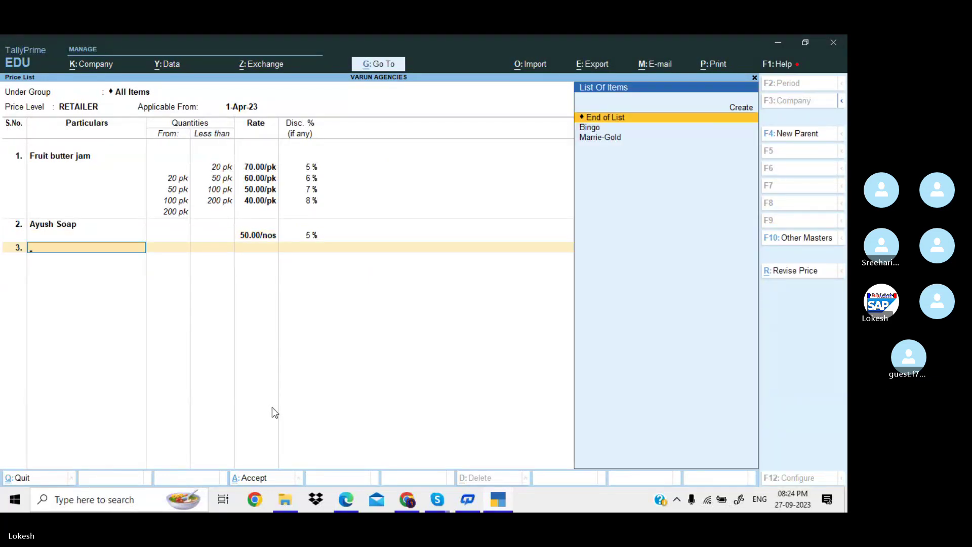
Add Marrie-Gold as the third price list item and check its quantity and rate in the exercise document.
{"action": "key", "text": "alt+Tab"}
{"action": "key", "text": "alt+Tab"}
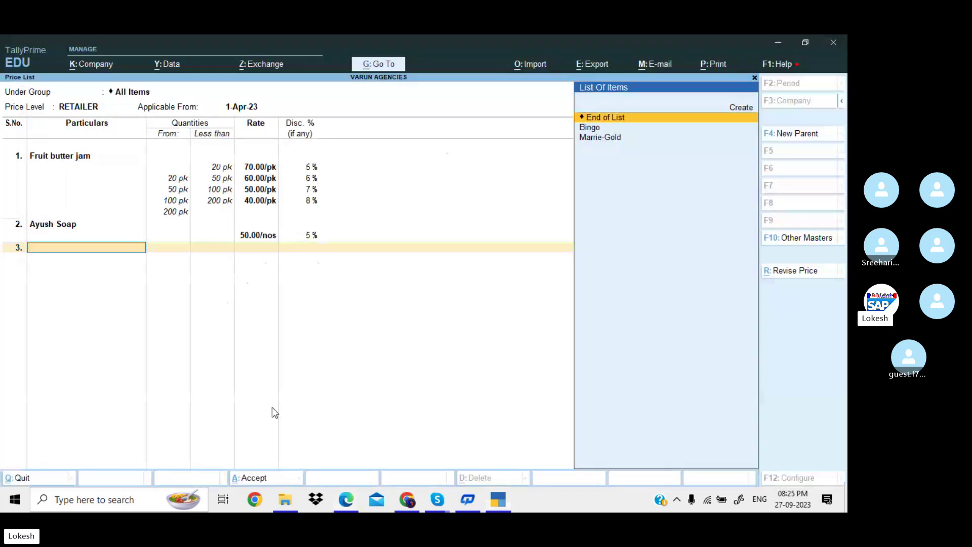
{"action": "key", "text": "Down"}
{"action": "key", "text": "Down"}
{"action": "key", "text": "Return"}
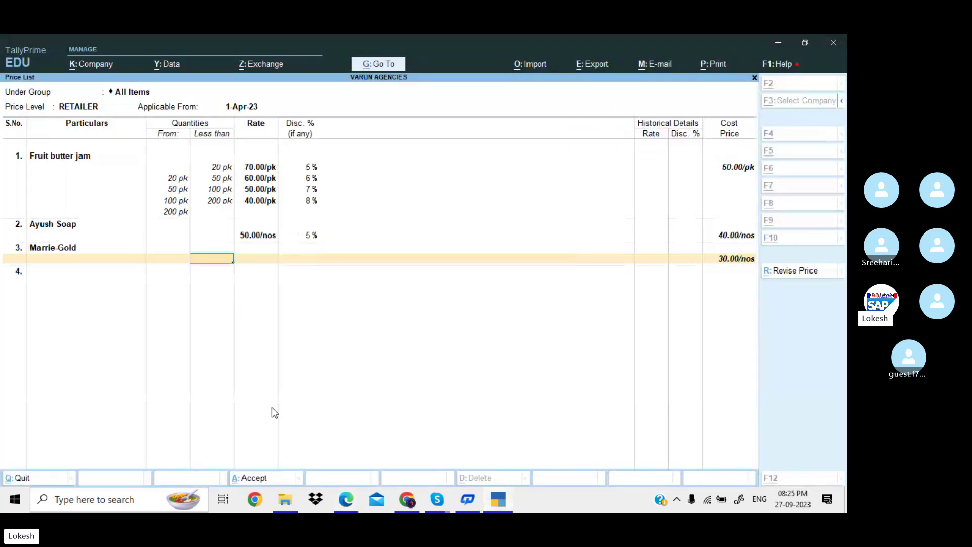
{"action": "key", "text": "alt+Tab"}
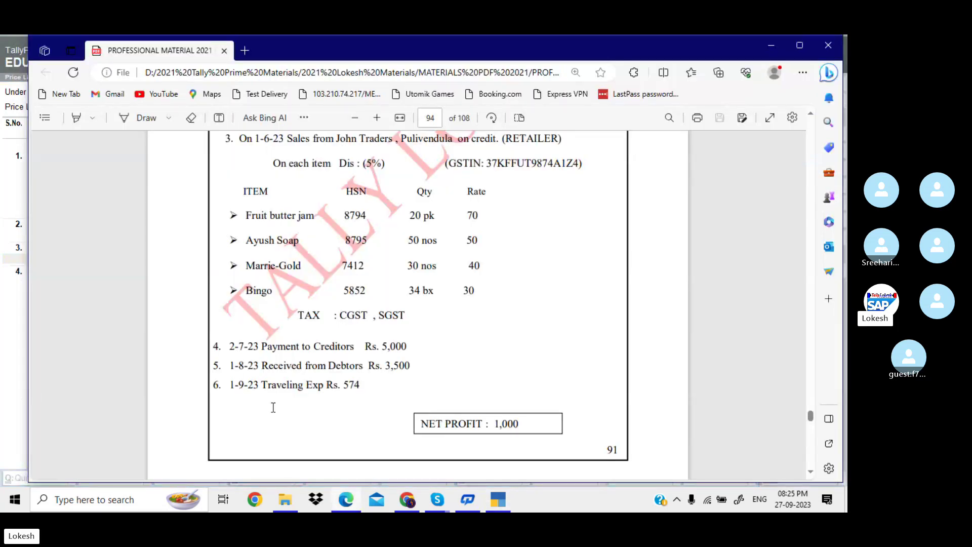
{"action": "key", "text": "alt+Tab"}
Go back to Ayush Soap and limit its slab to less than 50 nos at rate 50, keeping the 5% discount.
{"action": "type", "text": "30"}
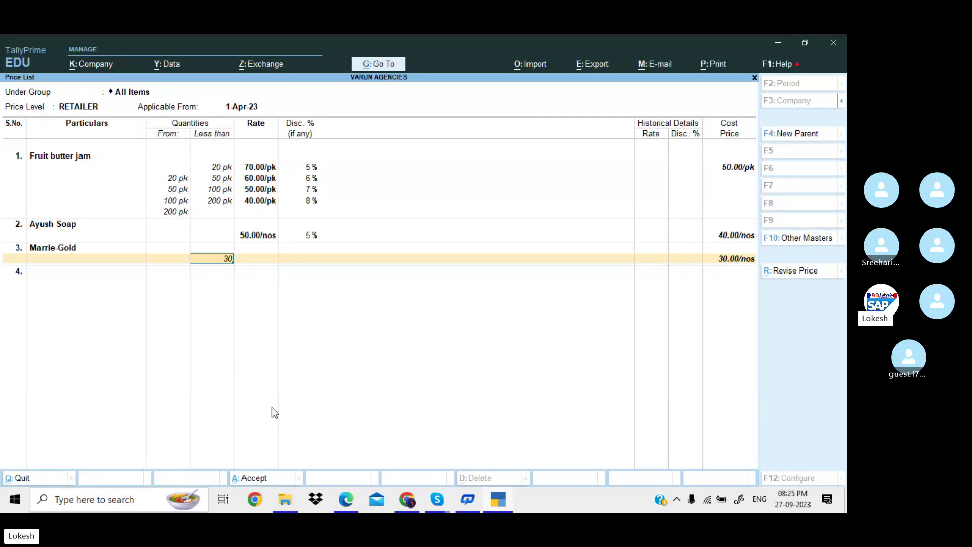
{"action": "key", "text": "BackSpace"}
{"action": "key", "text": "BackSpace"}
{"action": "key", "text": "BackSpace"}
{"action": "key", "text": "BackSpace"}
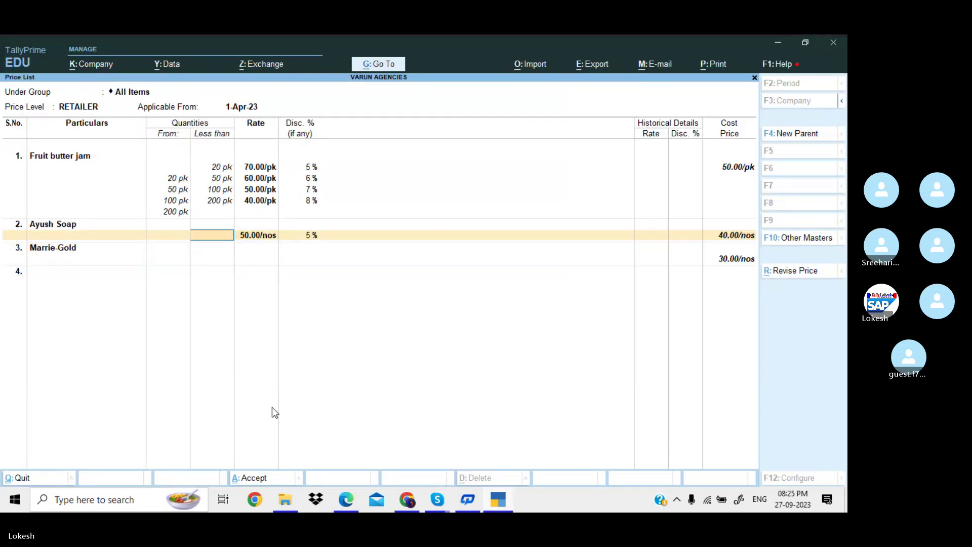
{"action": "type", "text": "50"}
{"action": "key", "text": "Return"}
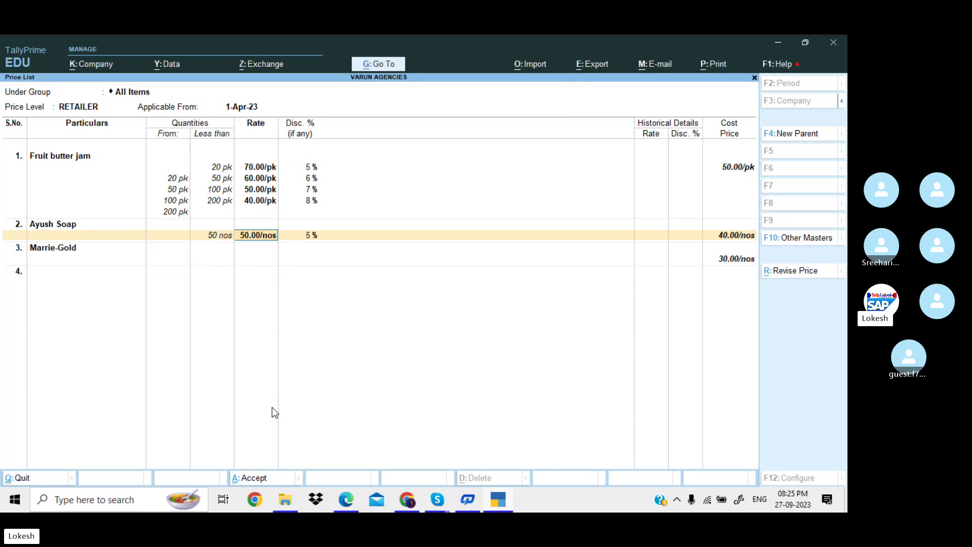
{"action": "type", "text": "50"}
{"action": "key", "text": "Return"}
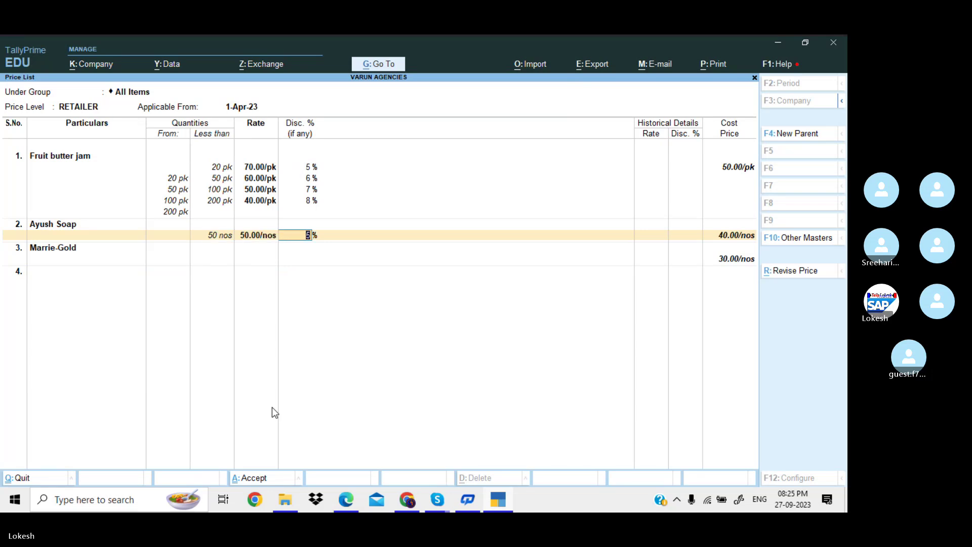
{"action": "key", "text": "Return"}
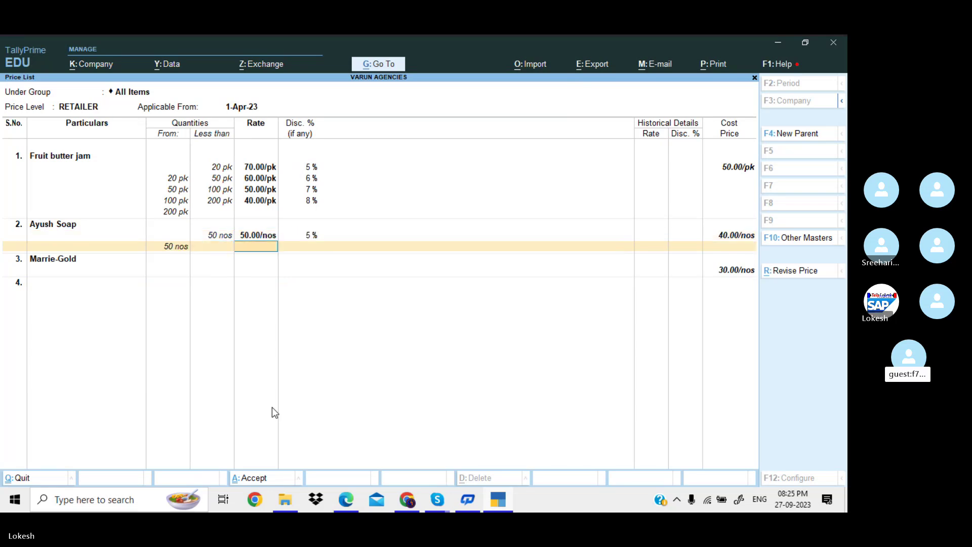
{"action": "key", "text": "Return"}
{"action": "key", "text": "Return"}
{"action": "key", "text": "Return"}
Set Marrie-Gold's slab to less than 30 nos at rate 40 with 5% discount, leaving the next slab blank.
{"action": "key", "text": "alt+Tab"}
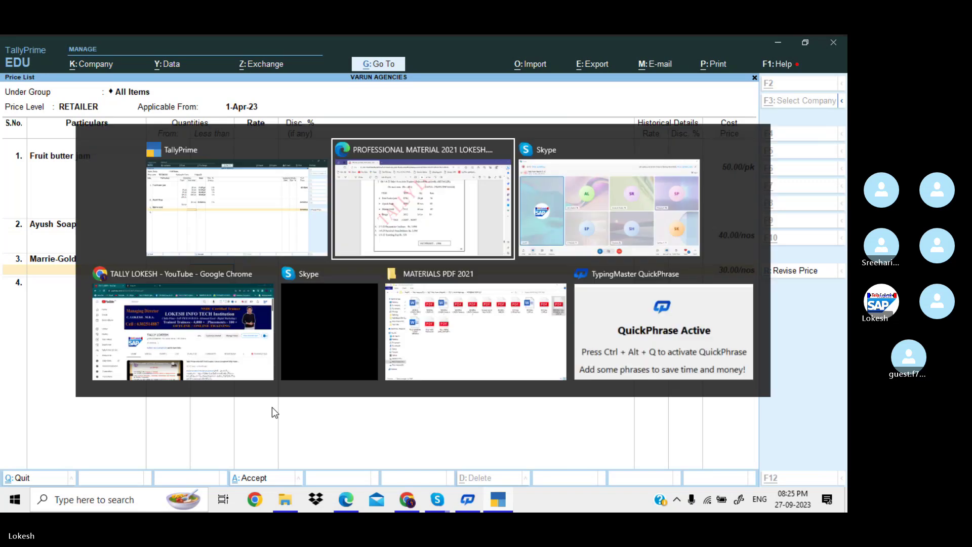
{"action": "key", "text": "alt+Tab"}
{"action": "type", "text": "30"}
{"action": "key", "text": "Return"}
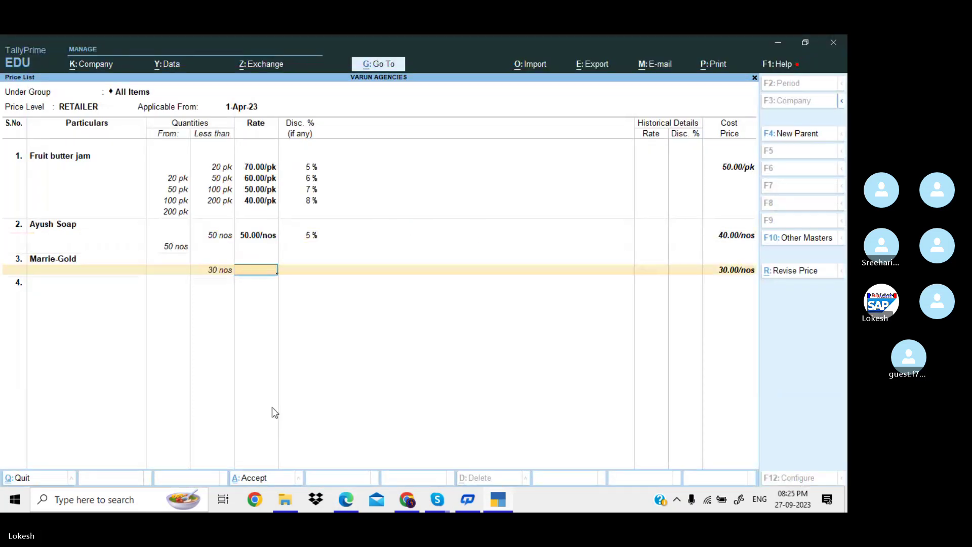
{"action": "type", "text": "40"}
{"action": "key", "text": "Return"}
{"action": "type", "text": "5"}
{"action": "key", "text": "Return"}
{"action": "key", "text": "Return"}
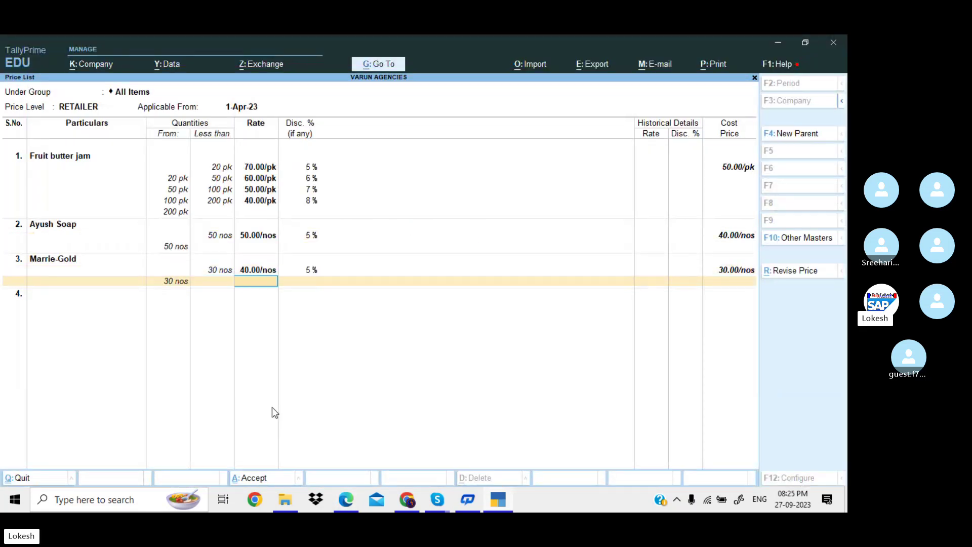
{"action": "key", "text": "Return"}
{"action": "key", "text": "Return"}
Add Bingo with a slab of less than 34 bx at rate 30 and 5% discount, leaving the next slab's values blank.
{"action": "key", "text": "Down"}
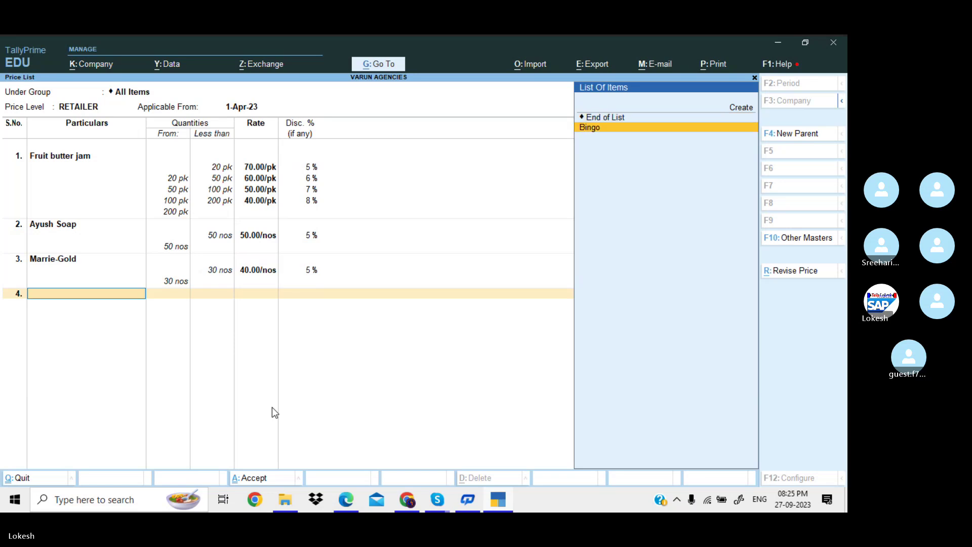
{"action": "key", "text": "Return"}
{"action": "key", "text": "alt+Tab"}
{"action": "key", "text": "alt+Tab"}
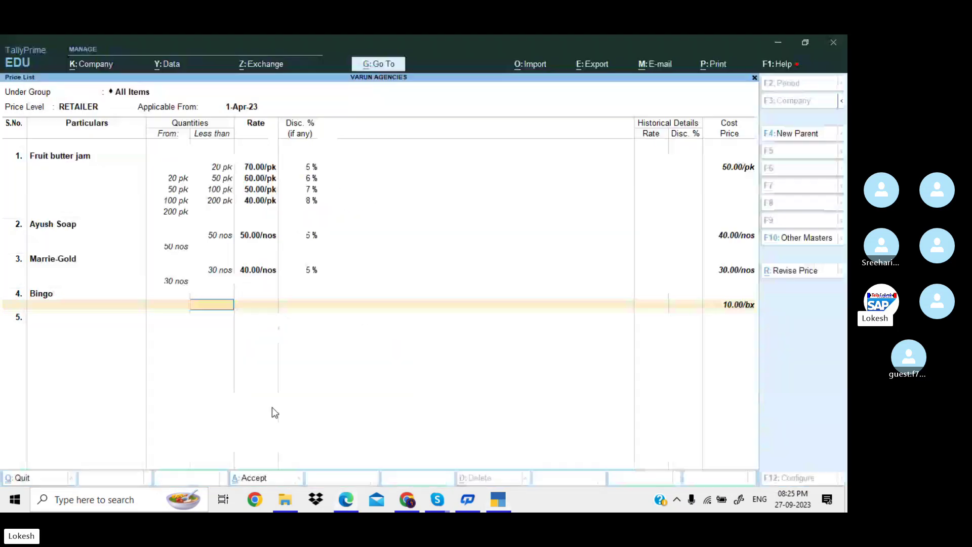
{"action": "type", "text": "34"}
{"action": "key", "text": "Return"}
{"action": "type", "text": "30"}
{"action": "key", "text": "Return"}
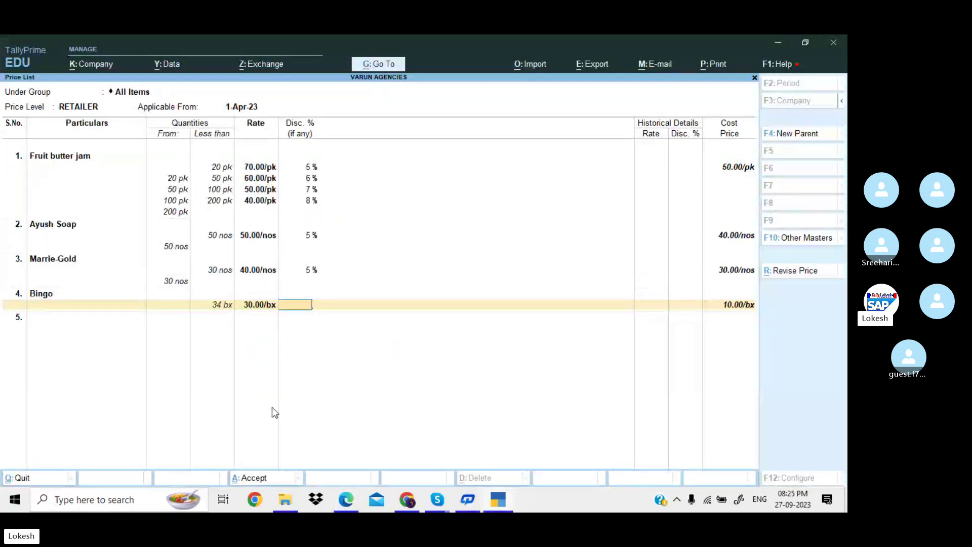
{"action": "type", "text": "5"}
{"action": "key", "text": "Return"}
{"action": "key", "text": "Return"}
{"action": "key", "text": "Return"}
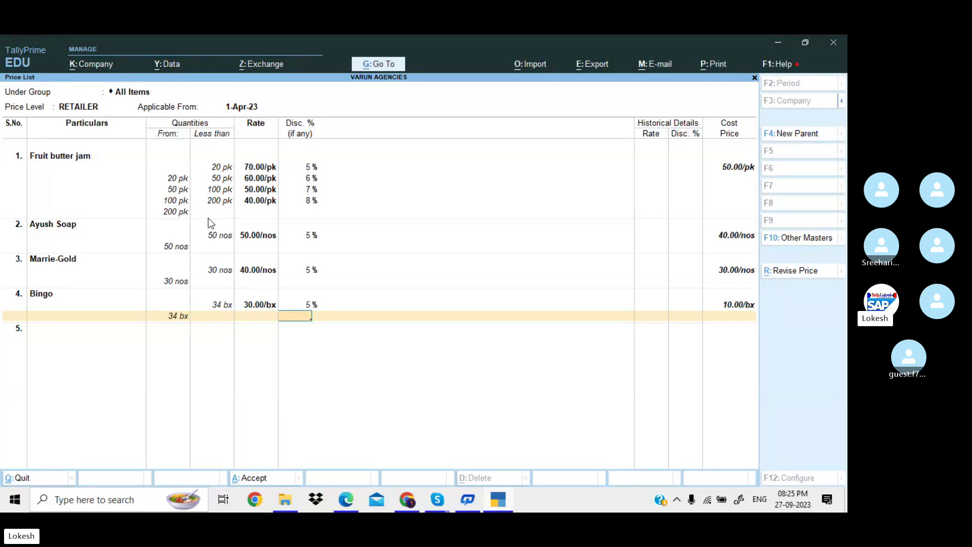
Finish the RETAILER price list after Bingo, save it and leave price list creation.
{"action": "key", "text": "Return"}
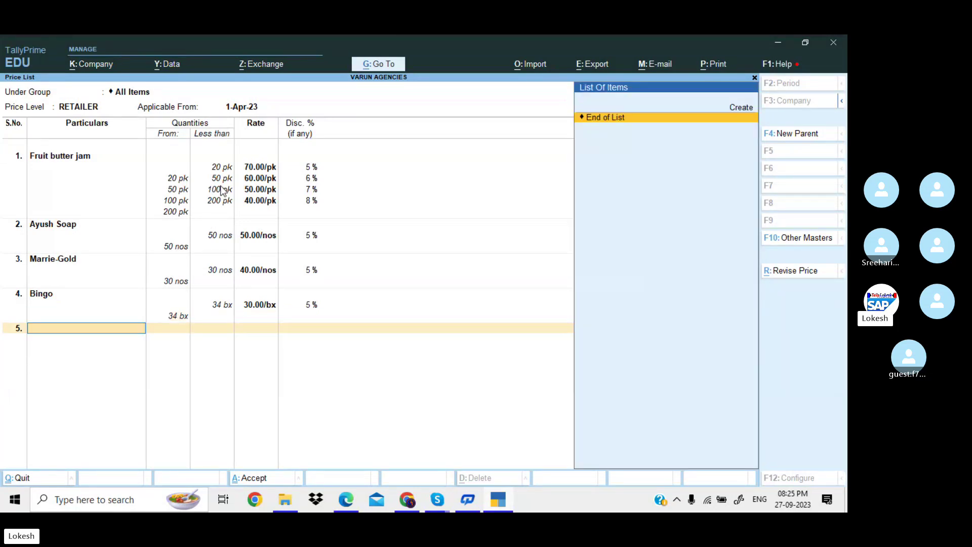
{"action": "key", "text": "Return"}
{"action": "key", "text": "Return"}
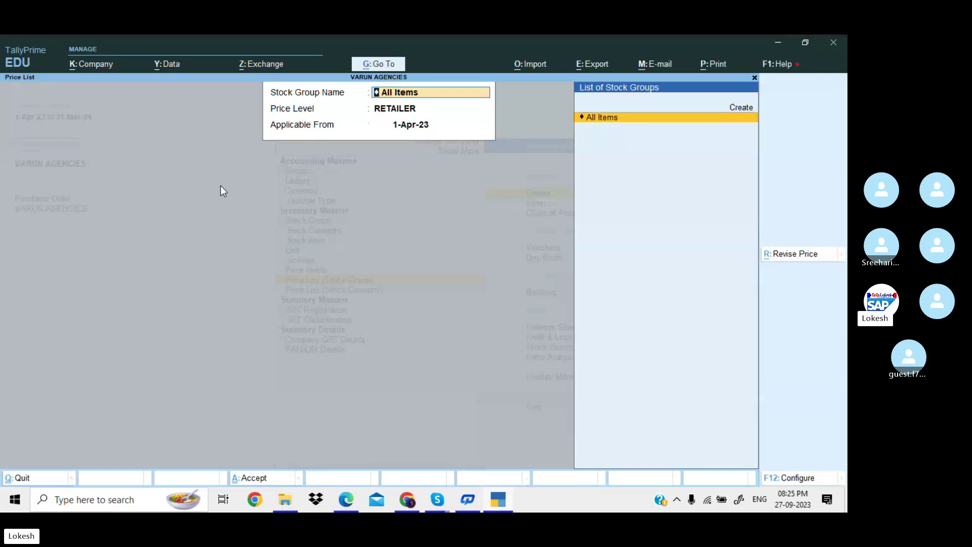
{"action": "key", "text": "Escape"}
{"action": "key", "text": "Escape"}
Start a new sales voucher for VARUN AGENCIES.
{"action": "key", "text": "Down"}
{"action": "key", "text": "Down"}
{"action": "key", "text": "Down"}
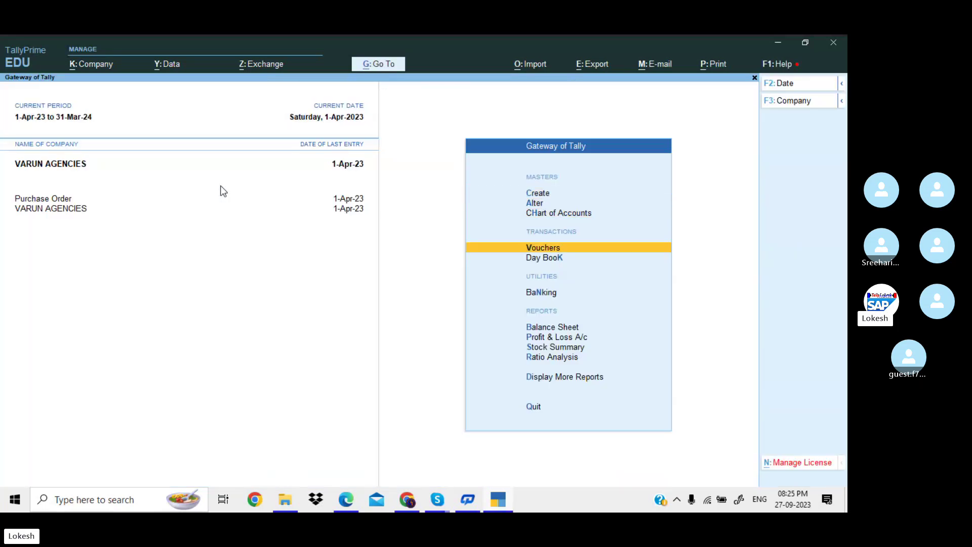
{"action": "key", "text": "Return"}
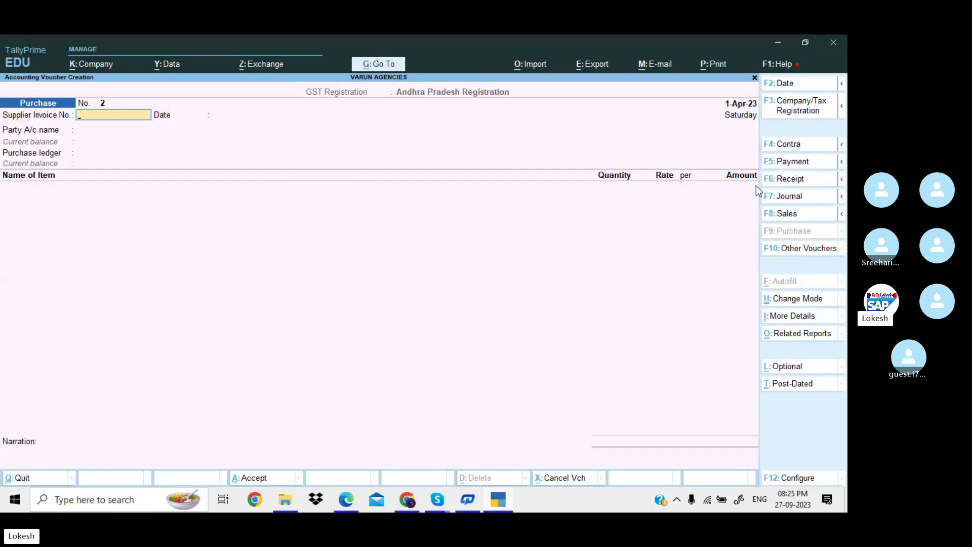
{"action": "left_click", "coordinate": [795, 213]}
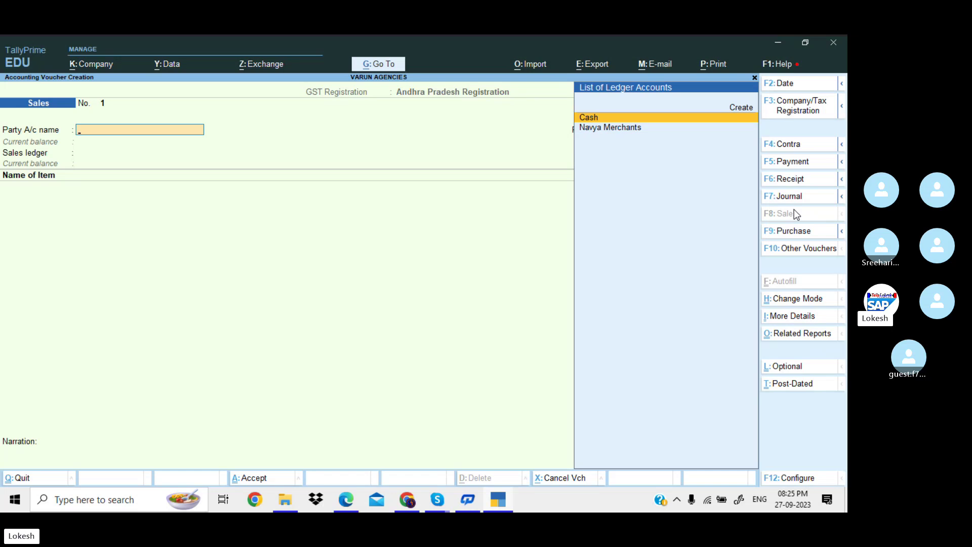
Create a party ledger named Jhon Traders under Sundry Debtors from within the sales voucher.
{"action": "key", "text": "alt+c"}
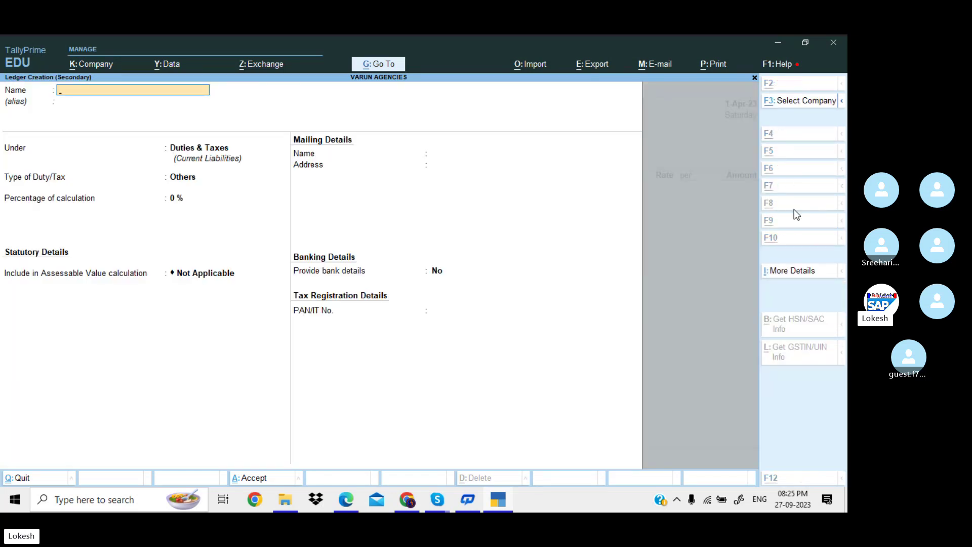
{"action": "key", "text": "alt+Tab"}
{"action": "key", "text": "alt+Tab"}
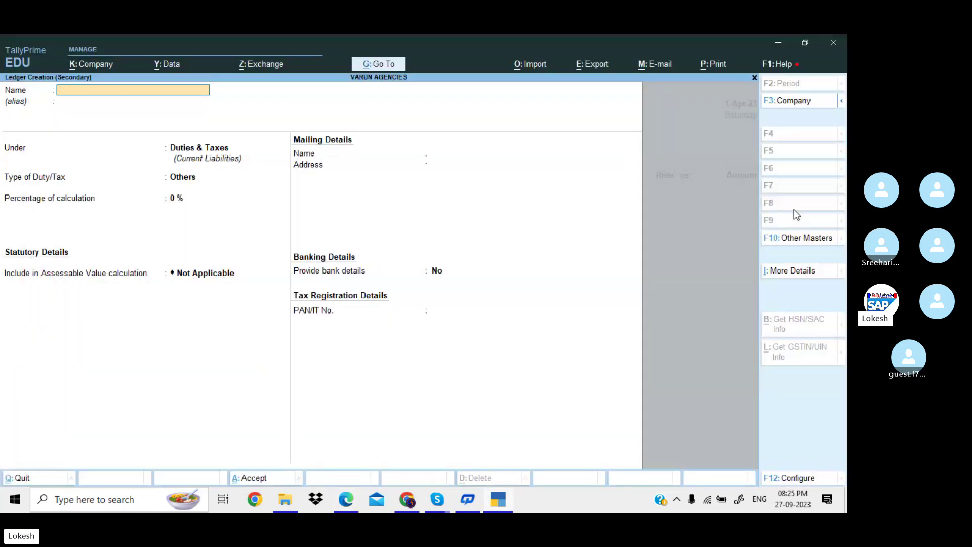
{"action": "type", "text": "JHON"}
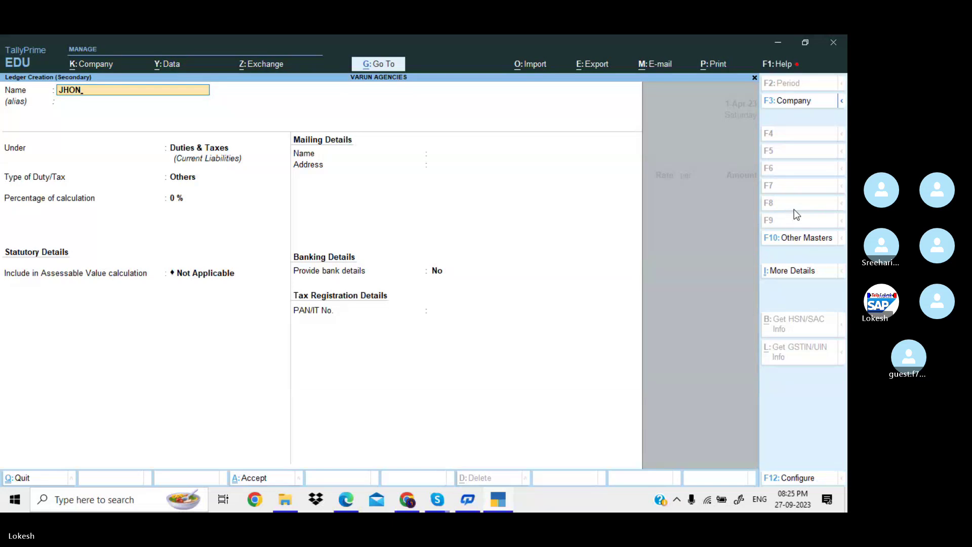
{"action": "key", "text": "BackSpace"}
{"action": "key", "text": "BackSpace"}
{"action": "key", "text": "BackSpace"}
{"action": "type", "text": "hon Trader"}
{"action": "key", "text": "Return"}
{"action": "type", "text": "Sun"}
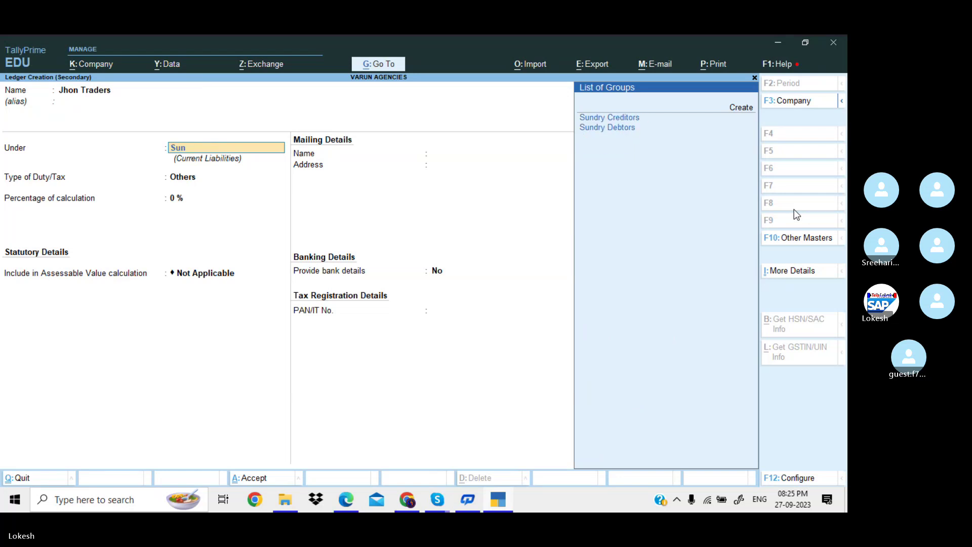
{"action": "key", "text": "Down"}
{"action": "key", "text": "Return"}
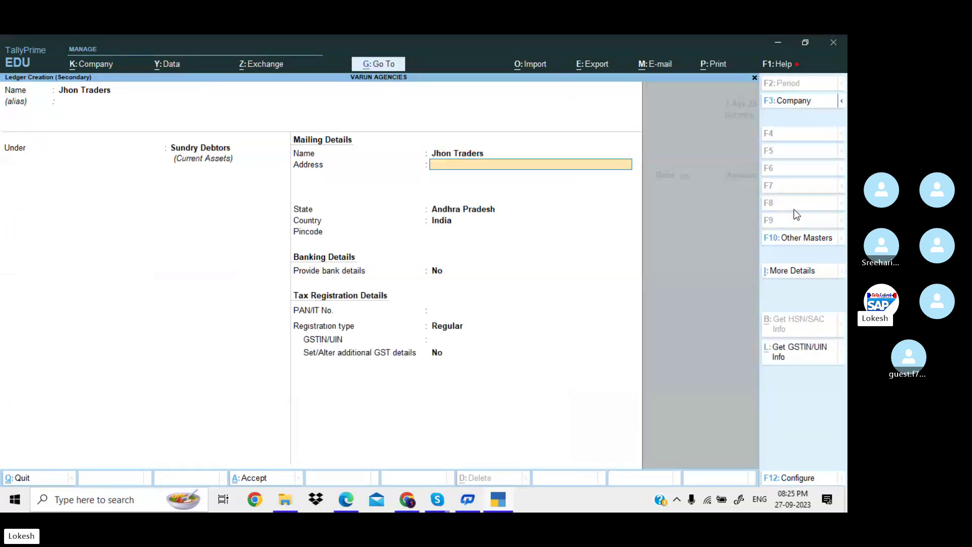
Enter 37 as the GSTIN/UIN of Jhon Traders, keep the other ledger details at their defaults and save the ledger.
{"action": "key", "text": "Return"}
{"action": "key", "text": "Return"}
{"action": "key", "text": "Return"}
{"action": "type", "text": "3"}
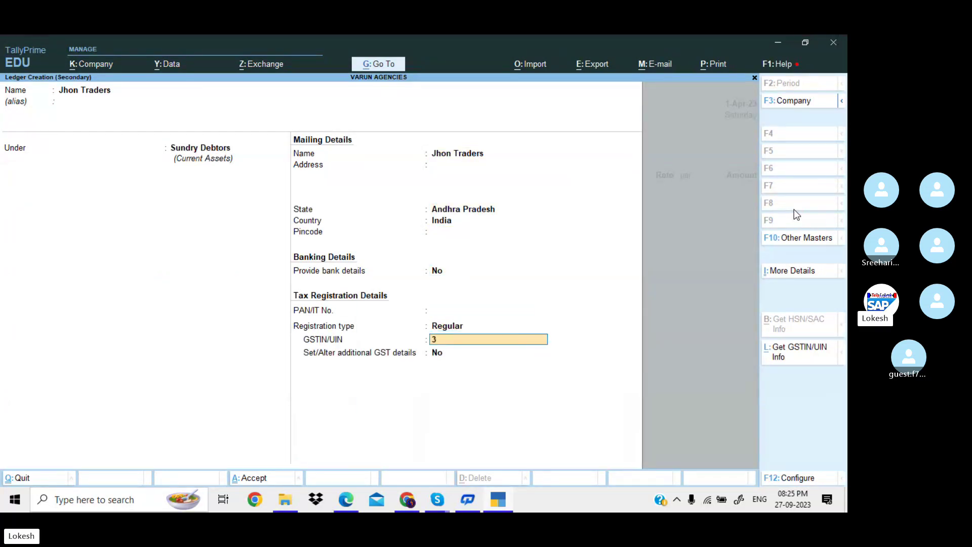
{"action": "type", "text": "7"}
{"action": "key", "text": "Return"}
{"action": "key", "text": "Return"}
{"action": "key", "text": "Return"}
Accept Jhon Traders as the voucher's party, leaving the dispatch details blank and keeping the default party details.
{"action": "key", "text": "Return"}
{"action": "key", "text": "Return"}
{"action": "key", "text": "Return"}
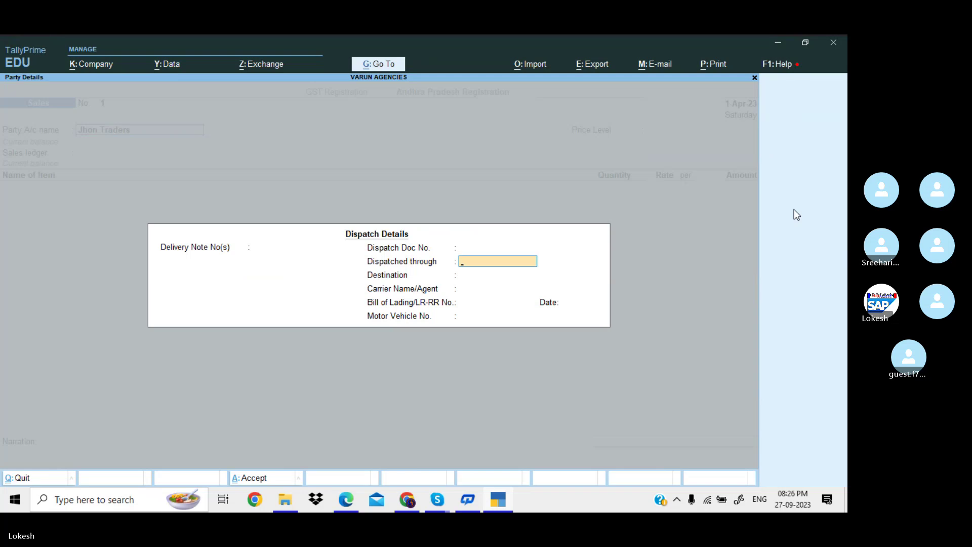
{"action": "key", "text": "Return"}
{"action": "key", "text": "Return"}
{"action": "key", "text": "Return"}
{"action": "key", "text": "Return"}
{"action": "key", "text": "Return"}
{"action": "key", "text": "Return"}
{"action": "key", "text": "Return"}
{"action": "key", "text": "Return"}
{"action": "key", "text": "Return"}
{"action": "key", "text": "Return"}
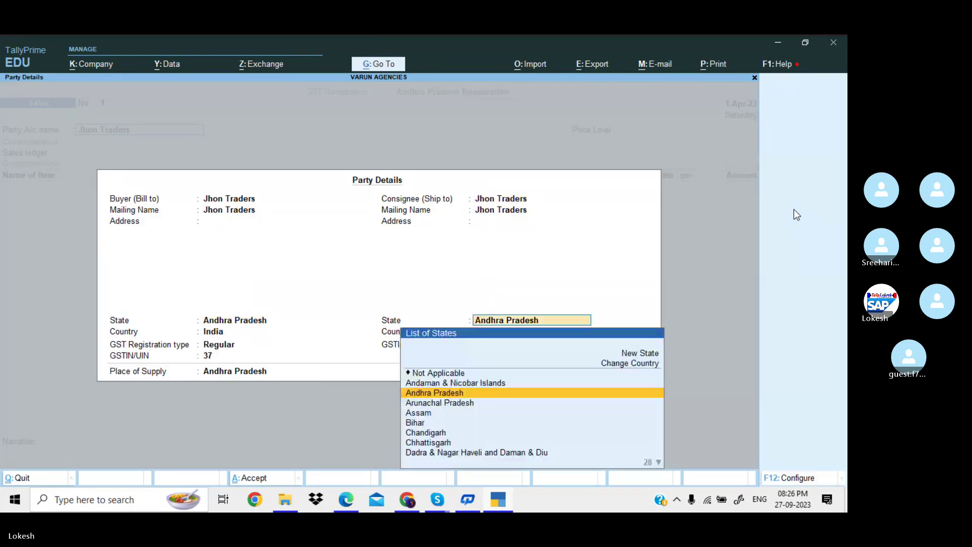
{"action": "key", "text": "Return"}
{"action": "key", "text": "Return"}
Set the sales voucher's price level to RETAILER.
{"action": "key", "text": "Down"}
{"action": "key", "text": "Down"}
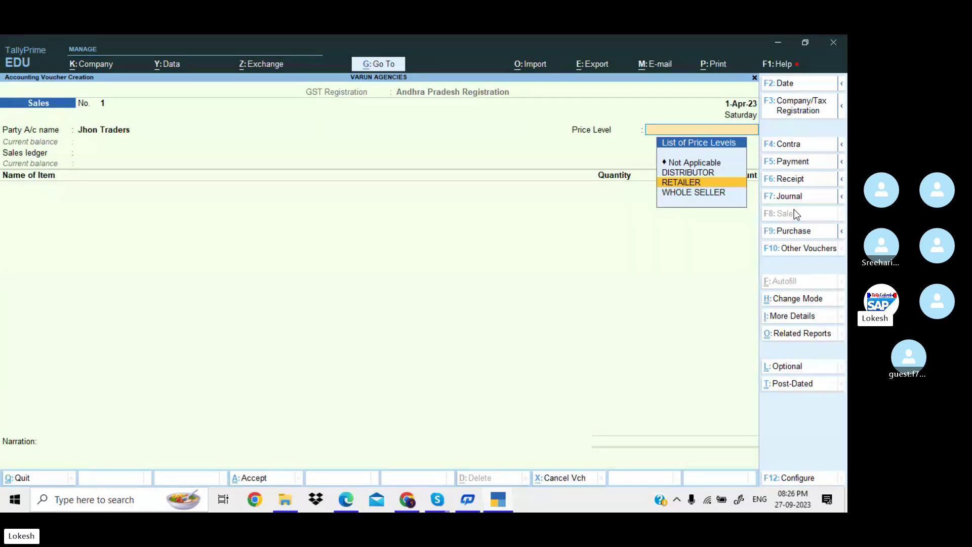
{"action": "key", "text": "Return"}
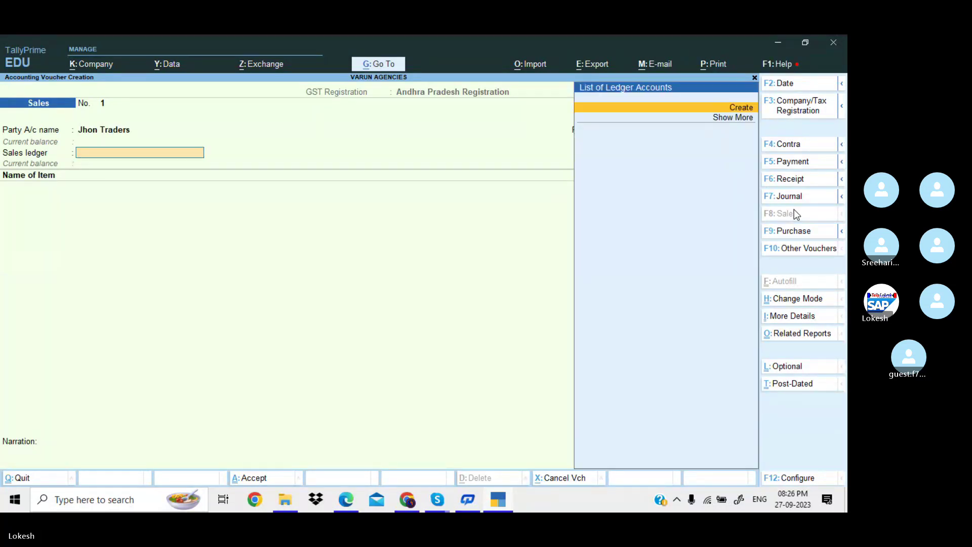
Create a sales ledger named Sales under Sales Accounts, keeping the ledger type Not Applicable and the default HSN and GST rate details.
{"action": "key", "text": "alt+c"}
{"action": "type", "text": "Sales"}
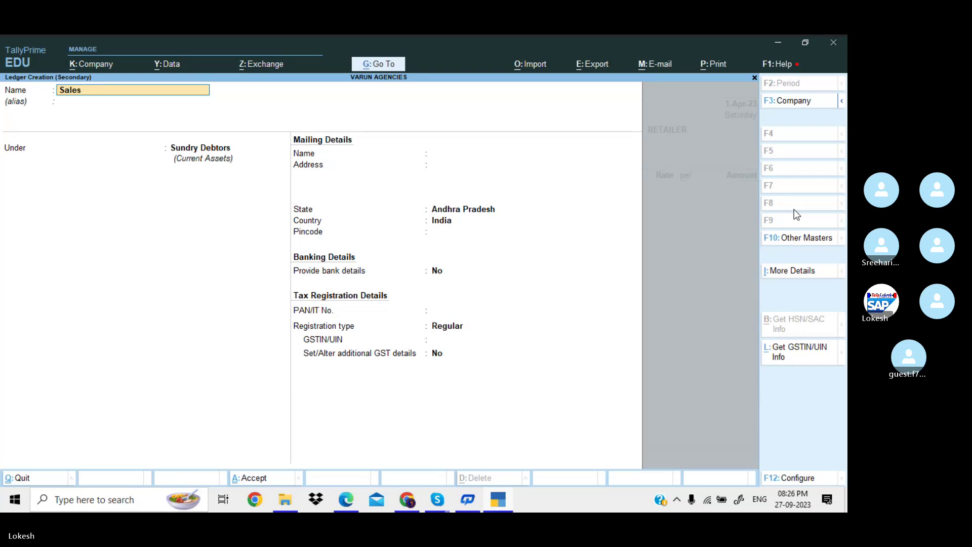
{"action": "key", "text": "Return"}
{"action": "type", "text": "S"}
{"action": "key", "text": "Return"}
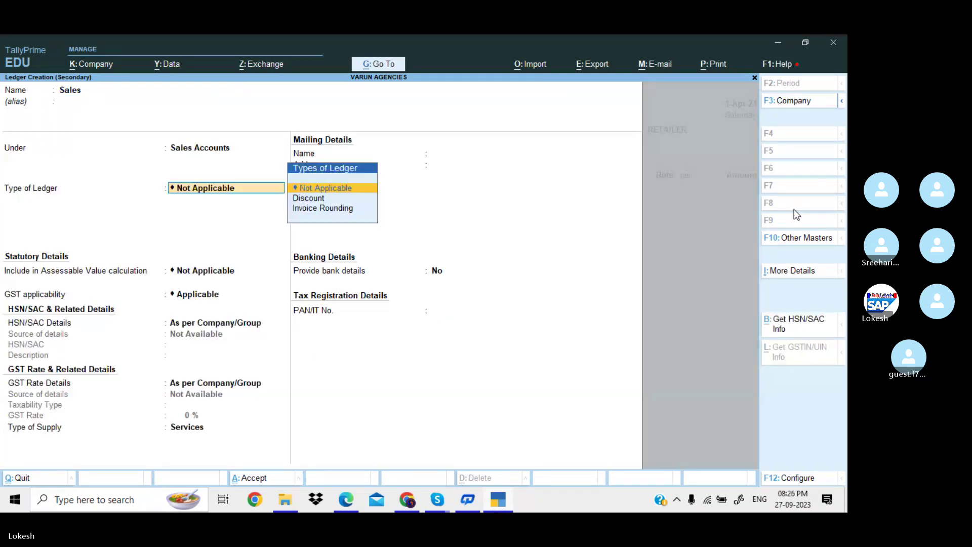
{"action": "key", "text": "Return"}
{"action": "key", "text": "Return"}
{"action": "key", "text": "Return"}
{"action": "key", "text": "Return"}
{"action": "key", "text": "Return"}
{"action": "key", "text": "Return"}
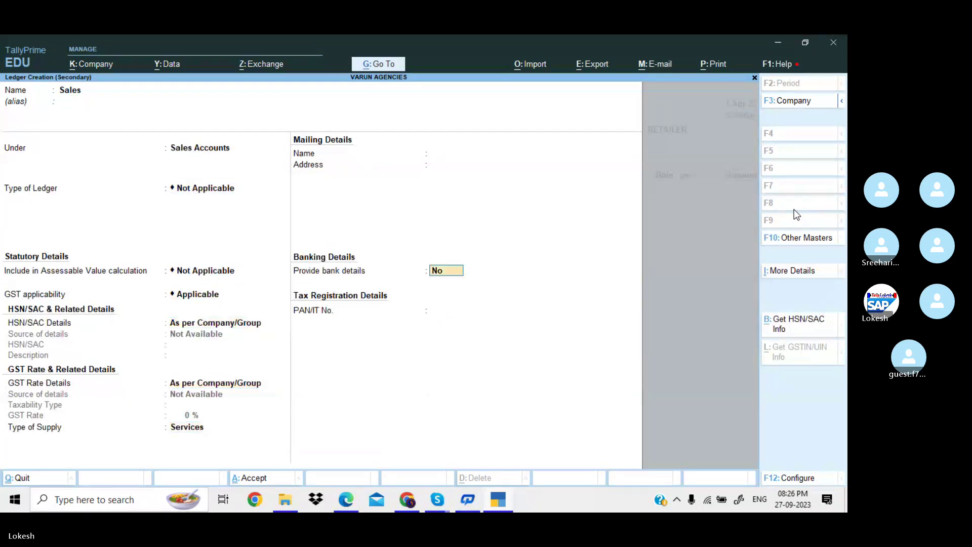
Change the Sales ledger's type of supply to the option listed just above Services and save the ledger into the voucher.
{"action": "key", "text": "BackSpace"}
{"action": "key", "text": "Up"}
{"action": "key", "text": "Return"}
{"action": "key", "text": "Return"}
{"action": "key", "text": "Return"}
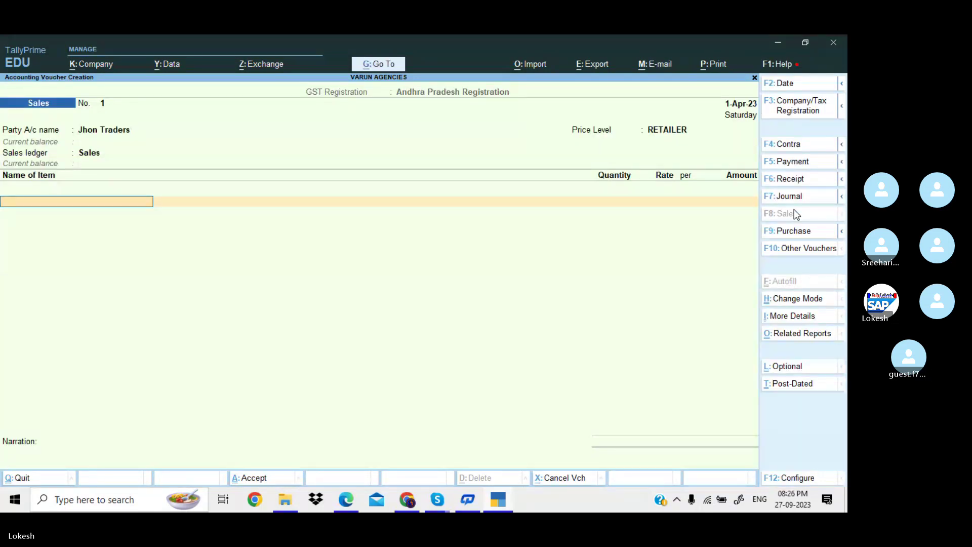
Select Fruit butter jam as the first item of the sales voucher.
{"action": "type", "text": "F"}
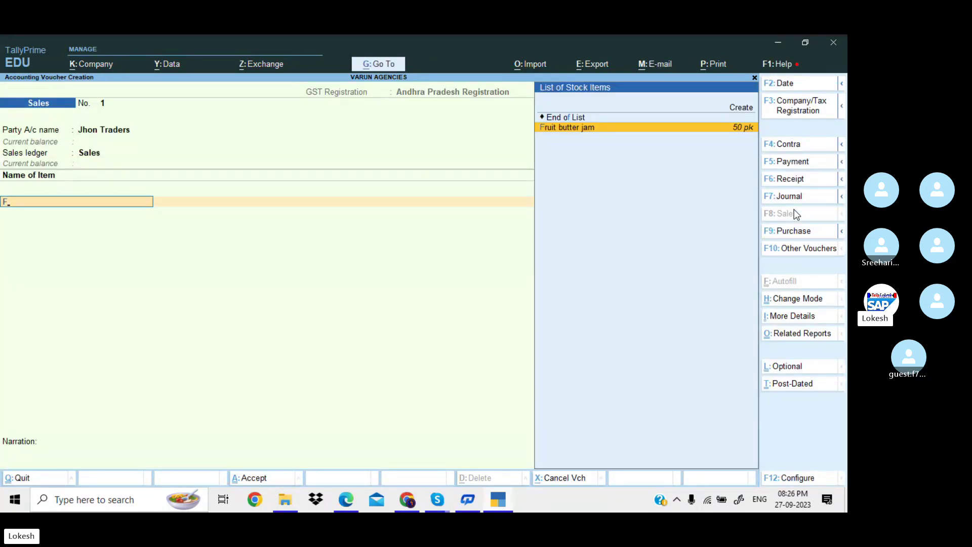
{"action": "key", "text": "Return"}
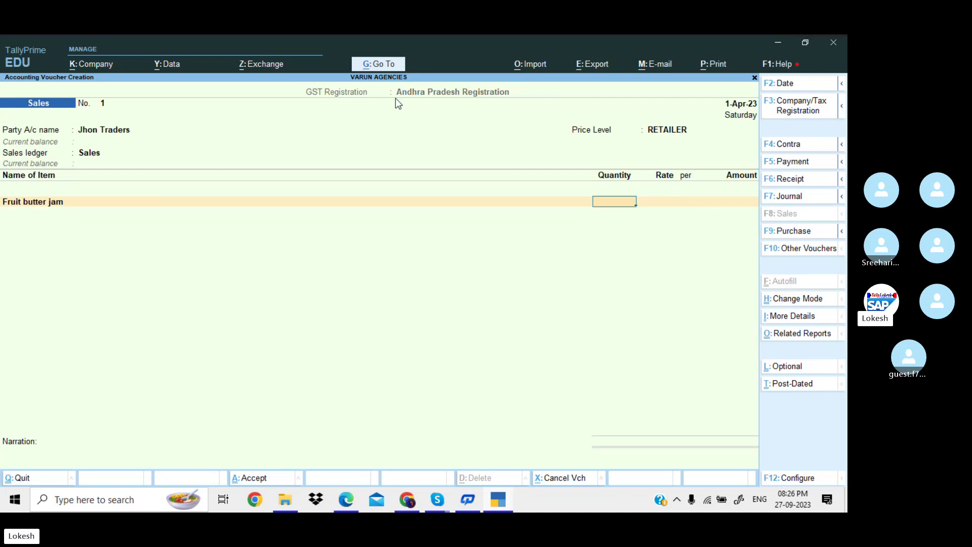
Enable the discount column in invoices in the VARUN AGENCIES company features and return to the sales voucher.
{"action": "left_click", "coordinate": [96, 68]}
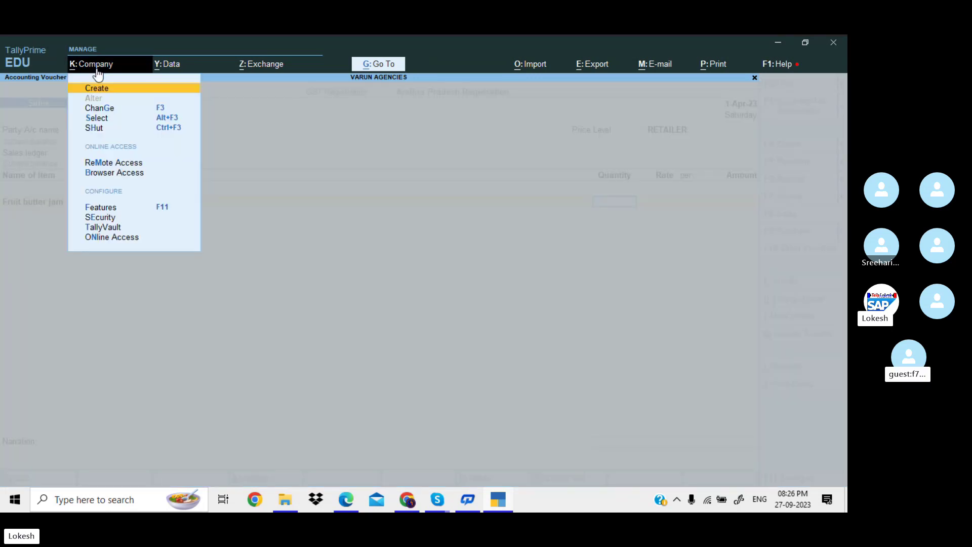
{"action": "left_click", "coordinate": [114, 209]}
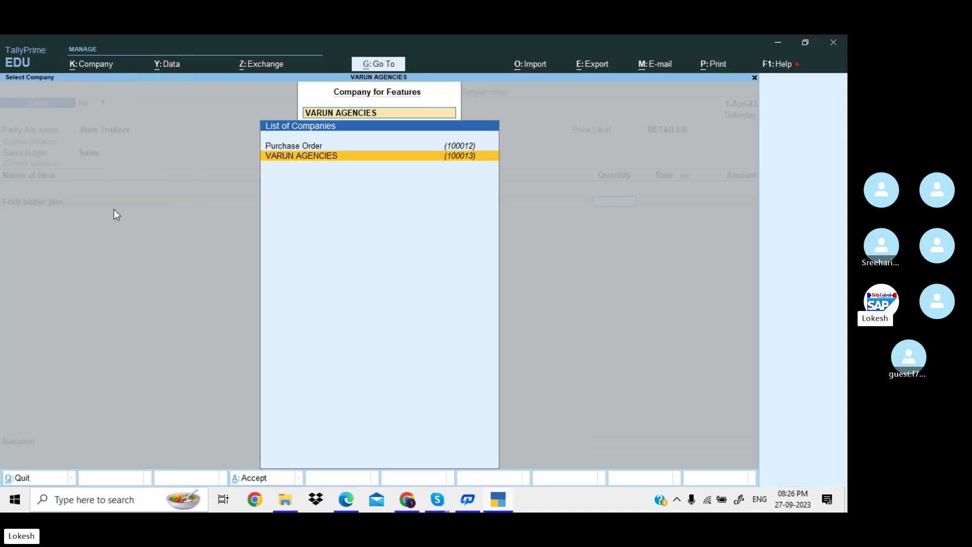
{"action": "key", "text": "Return"}
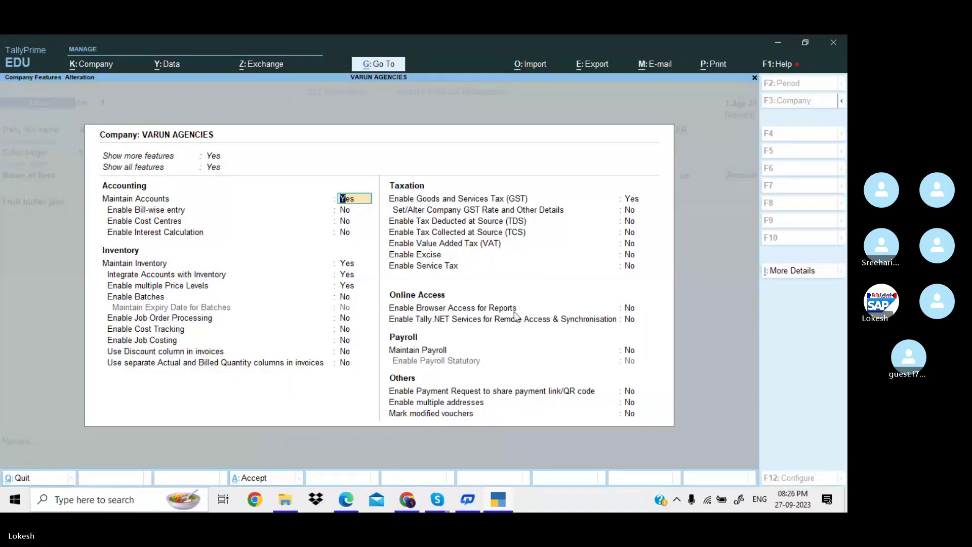
{"action": "left_click", "coordinate": [346, 352]}
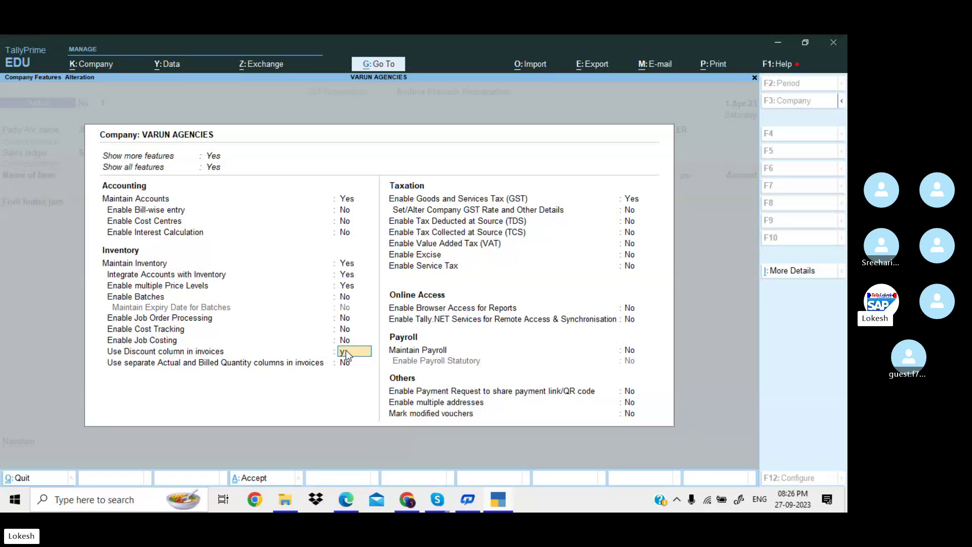
{"action": "key", "text": "F3"}
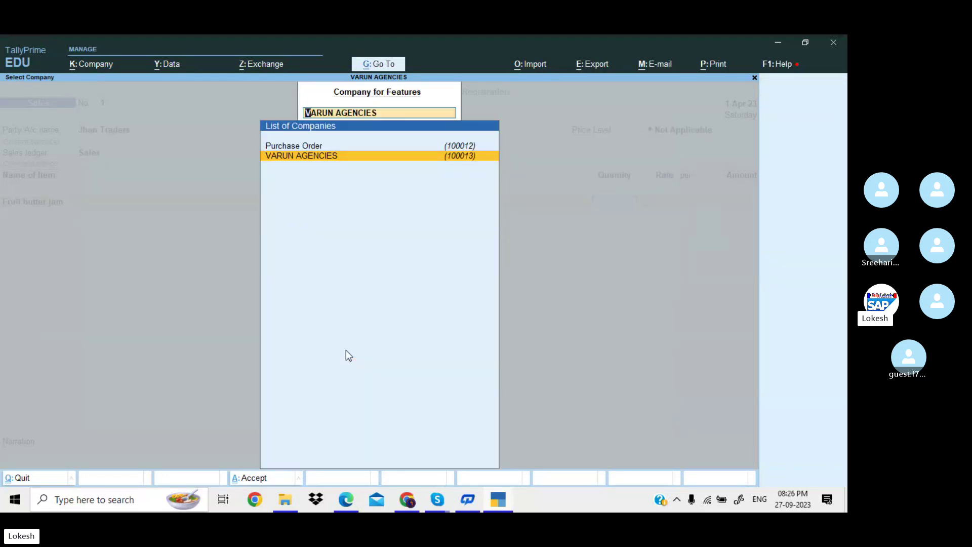
{"action": "key", "text": "Escape"}
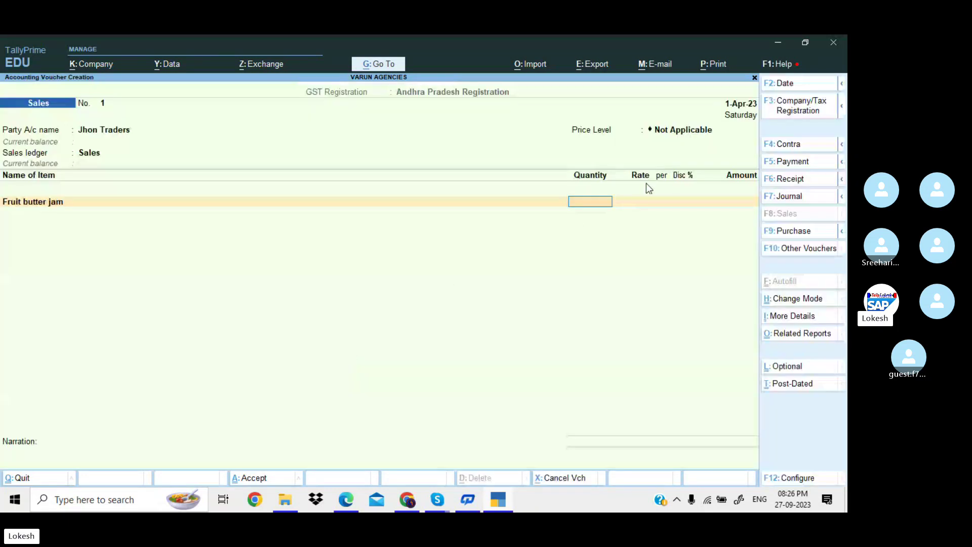
Choose the RETAILER price level again for the sales voucher, keeping Sales as the sales ledger.
{"action": "left_click", "coordinate": [683, 131]}
{"action": "key", "text": "Down"}
{"action": "key", "text": "Down"}
{"action": "key", "text": "Return"}
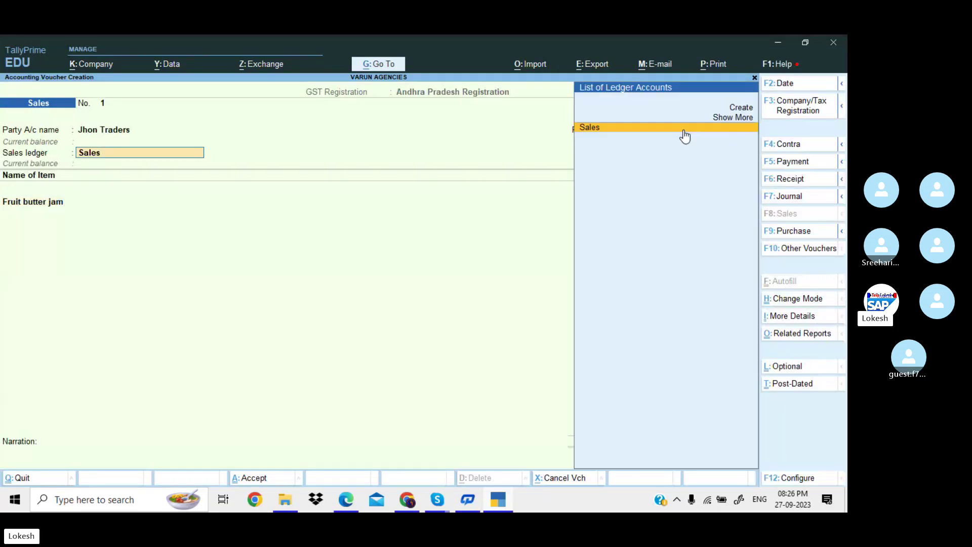
{"action": "key", "text": "Return"}
{"action": "key", "text": "Return"}
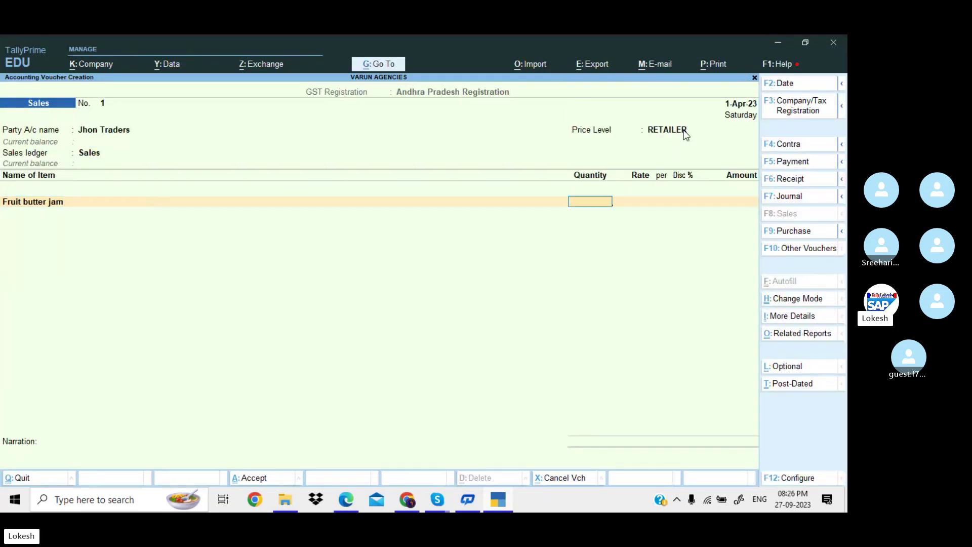
Enter a quantity of 5 pk for the first Fruit butter jam line, accepting the price list's rate and discount.
{"action": "type", "text": "5"}
{"action": "key", "text": "Return"}
{"action": "key", "text": "Return"}
{"action": "key", "text": "Return"}
{"action": "key", "text": "Return"}
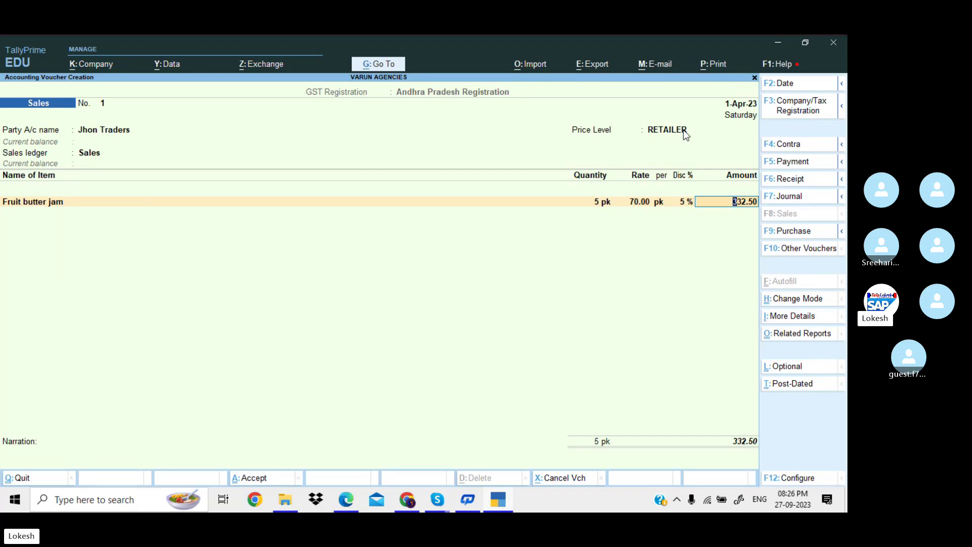
{"action": "key", "text": "Return"}
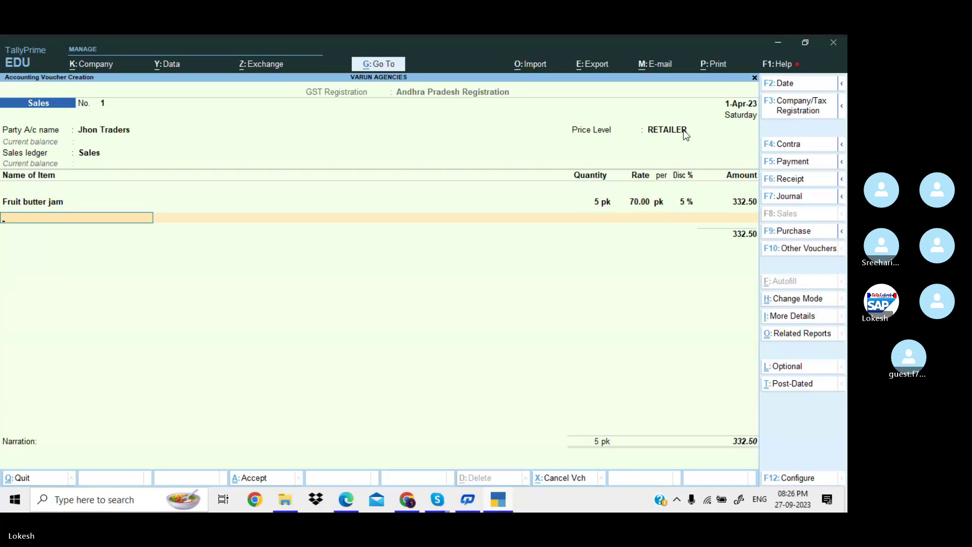
Add a second Fruit butter jam line with a quantity of 30 pk, accepting the price list's rate and discount.
{"action": "key", "text": "Return"}
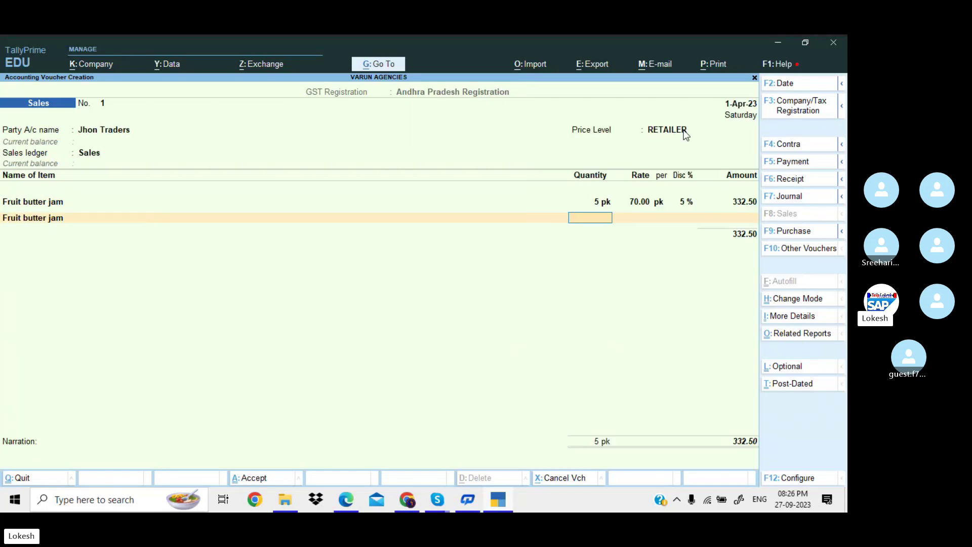
{"action": "type", "text": "30"}
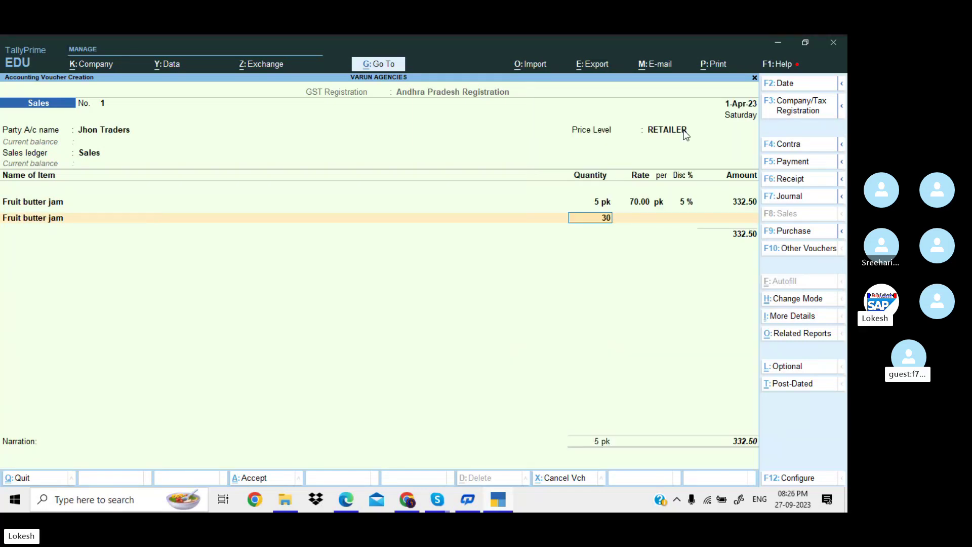
{"action": "key", "text": "Return"}
{"action": "key", "text": "Return"}
{"action": "key", "text": "Return"}
{"action": "key", "text": "Return"}
{"action": "key", "text": "Return"}
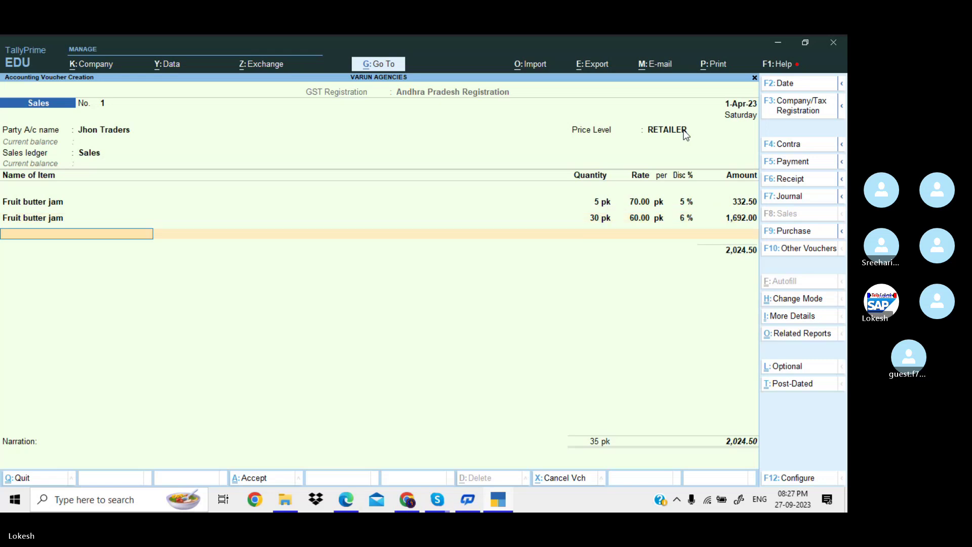
Add a third Fruit butter jam line with a quantity of 75 pk, accepting the price list's rate and discount.
{"action": "type", "text": "F"}
{"action": "key", "text": "Return"}
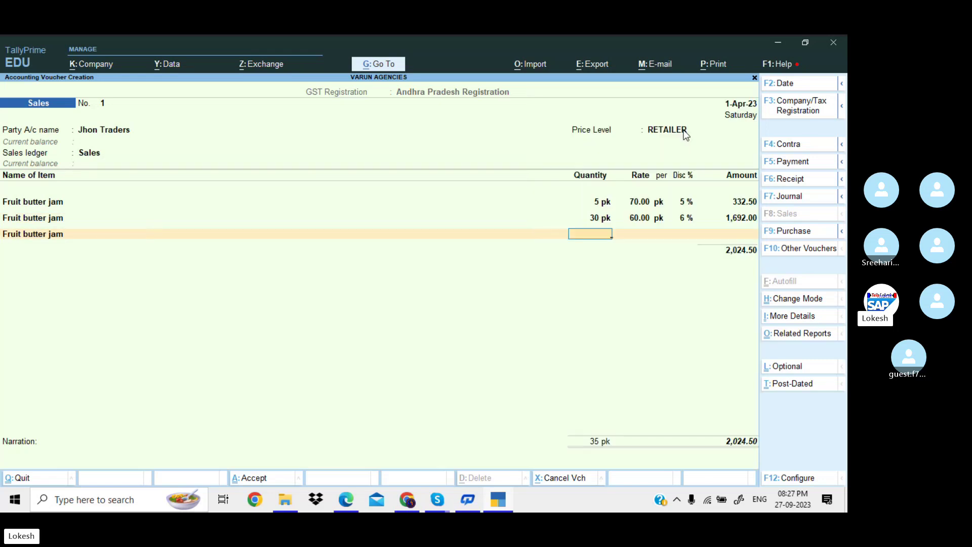
{"action": "type", "text": "75"}
{"action": "key", "text": "Return"}
{"action": "key", "text": "Return"}
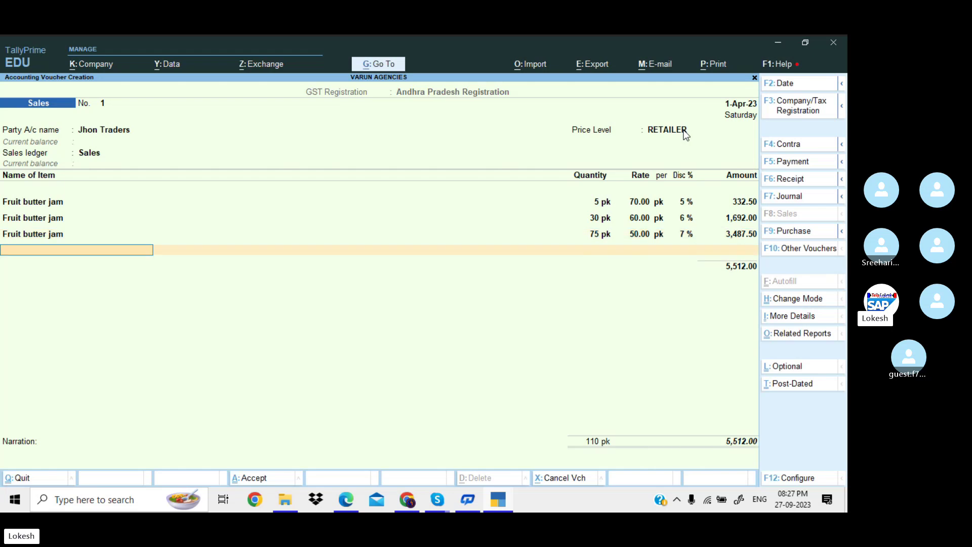
Add a fourth Fruit butter jam line with a quantity of 150 pk, and abandon the sales voucher without saving it.
{"action": "key", "text": "Return"}
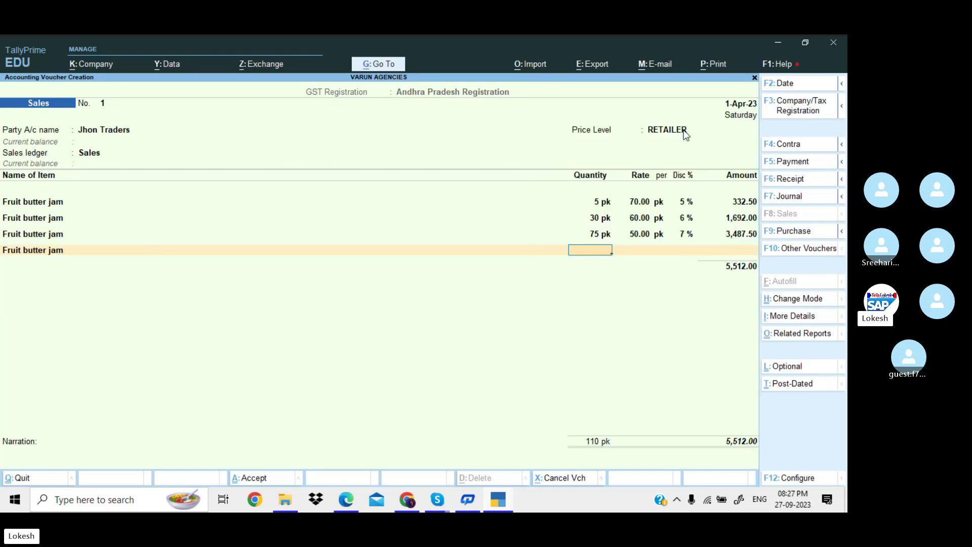
{"action": "type", "text": "150"}
{"action": "key", "text": "Return"}
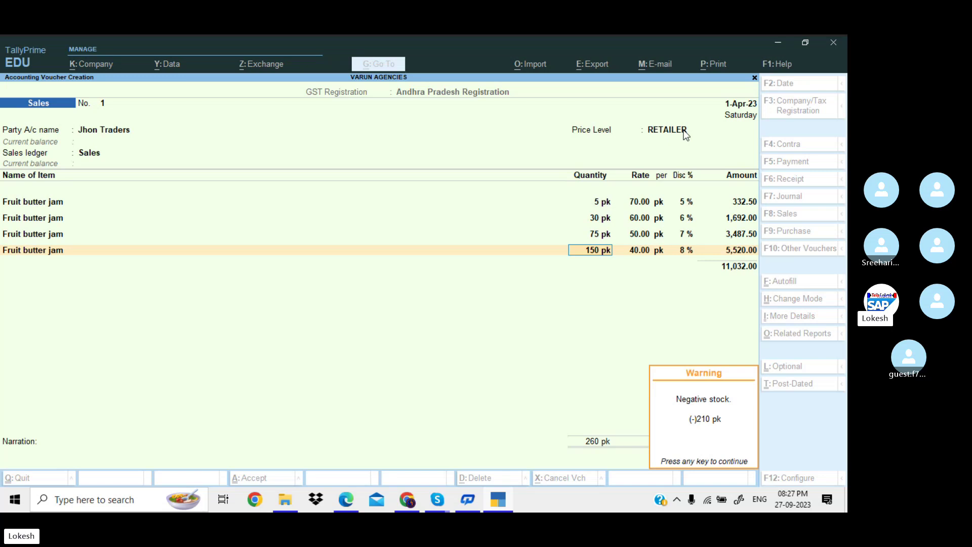
{"action": "key", "text": "Return"}
{"action": "key", "text": "BackSpace"}
{"action": "key", "text": "Escape"}
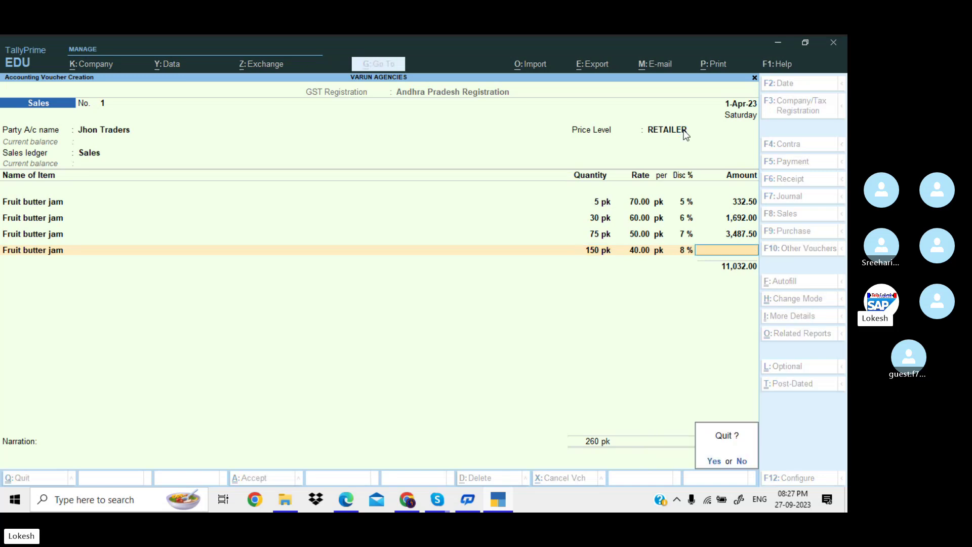
{"action": "key", "text": "Return"}
Open the stock group price list for All Items at the RETAILER level, applicable from 1-Apr-23, for alteration.
{"action": "key", "text": "Up"}
{"action": "key", "text": "Up"}
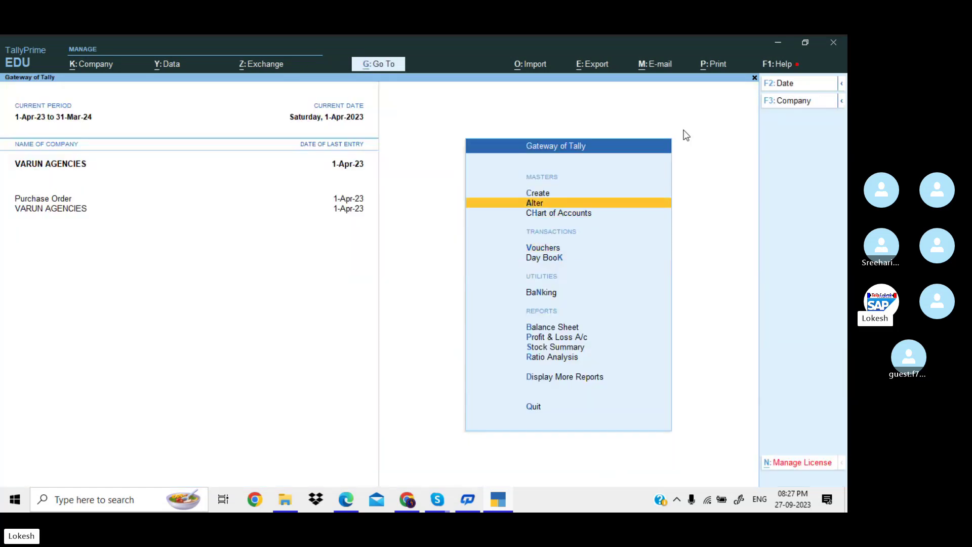
{"action": "key", "text": "Return"}
{"action": "key", "text": "Down"}
{"action": "key", "text": "Down"}
{"action": "key", "text": "Down"}
{"action": "key", "text": "Down"}
{"action": "key", "text": "Down"}
{"action": "key", "text": "Down"}
{"action": "key", "text": "Down"}
{"action": "key", "text": "Down"}
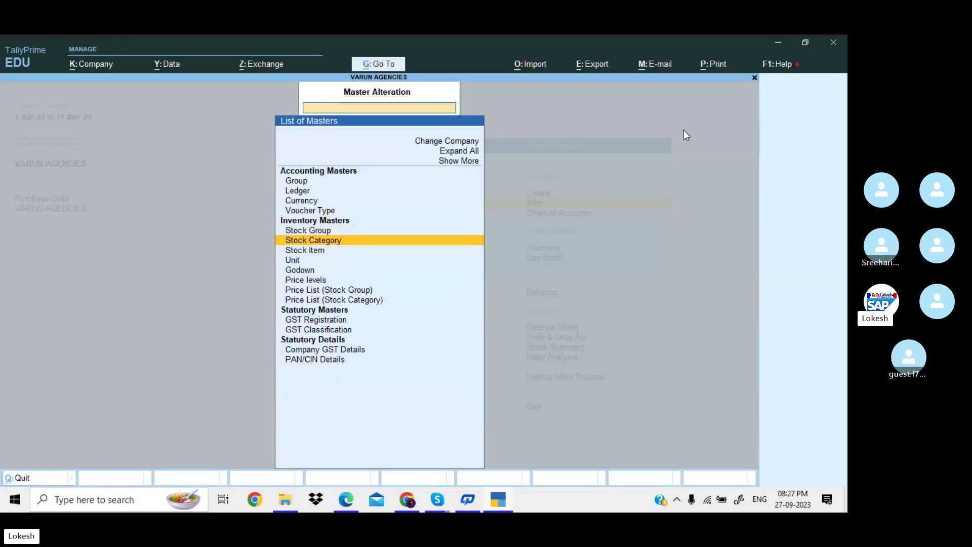
{"action": "key", "text": "Down"}
{"action": "key", "text": "Down"}
{"action": "key", "text": "Return"}
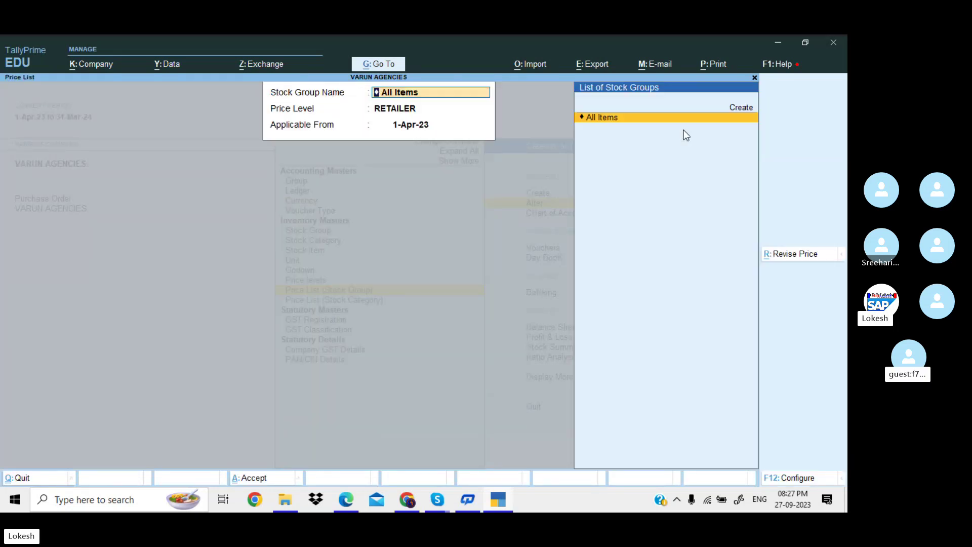
{"action": "key", "text": "Return"}
{"action": "key", "text": "Return"}
{"action": "key", "text": "Return"}
{"action": "key", "text": "Return"}
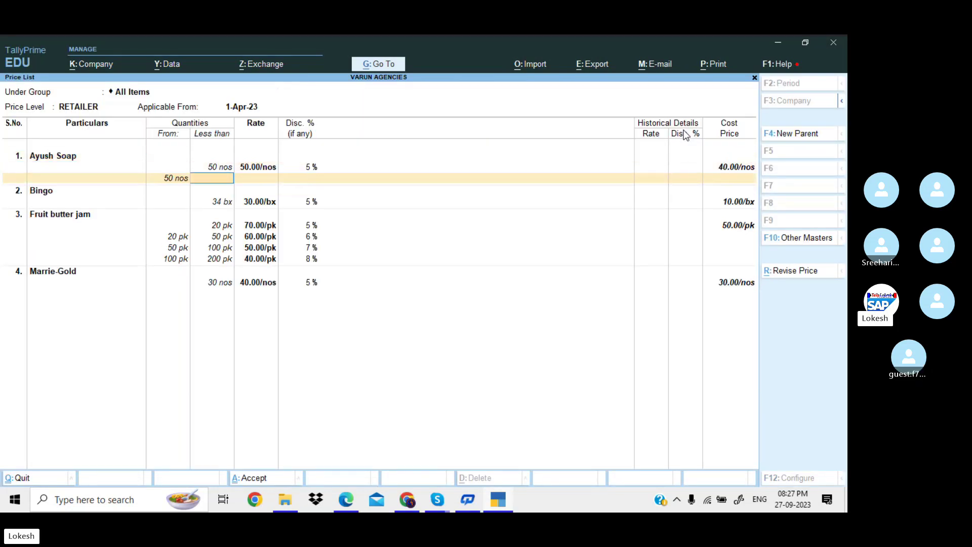
Remove Fruit butter jam's quantity slabs from 20 pk upward in the RETAILER price list, keeping only the less-than-20 pk slab.
{"action": "key", "text": "Return"}
{"action": "key", "text": "Return"}
{"action": "key", "text": "Return"}
{"action": "key", "text": "Return"}
{"action": "key", "text": "Return"}
{"action": "key", "text": "Return"}
{"action": "key", "text": "Return"}
{"action": "key", "text": "Return"}
{"action": "key", "text": "Return"}
{"action": "key", "text": "Return"}
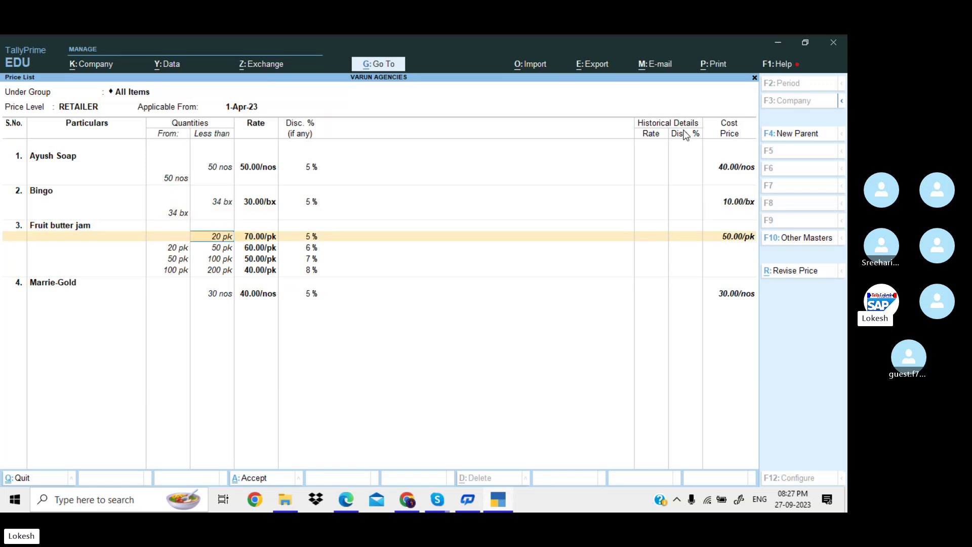
{"action": "key", "text": "Return"}
{"action": "key", "text": "BackSpace"}
{"action": "key", "text": "Return"}
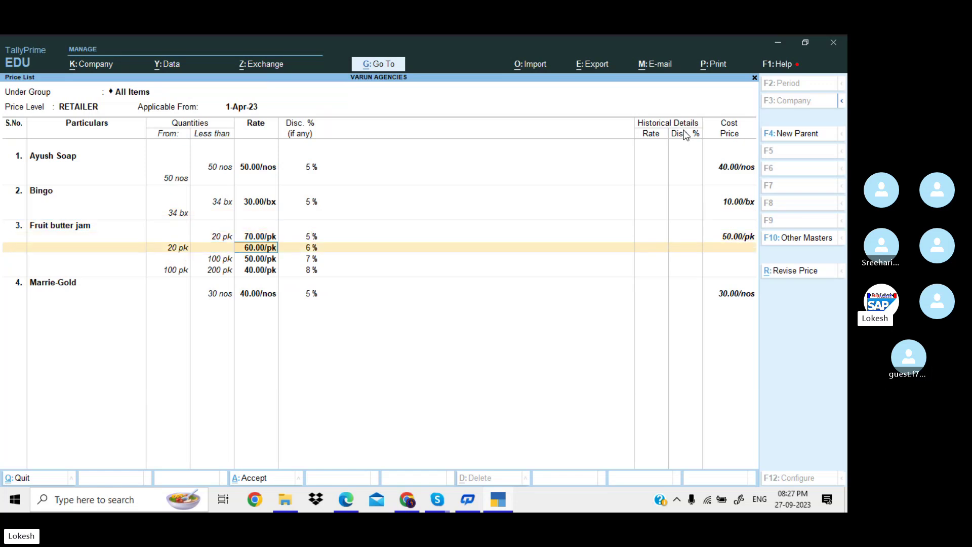
{"action": "key", "text": "BackSpace"}
{"action": "key", "text": "Return"}
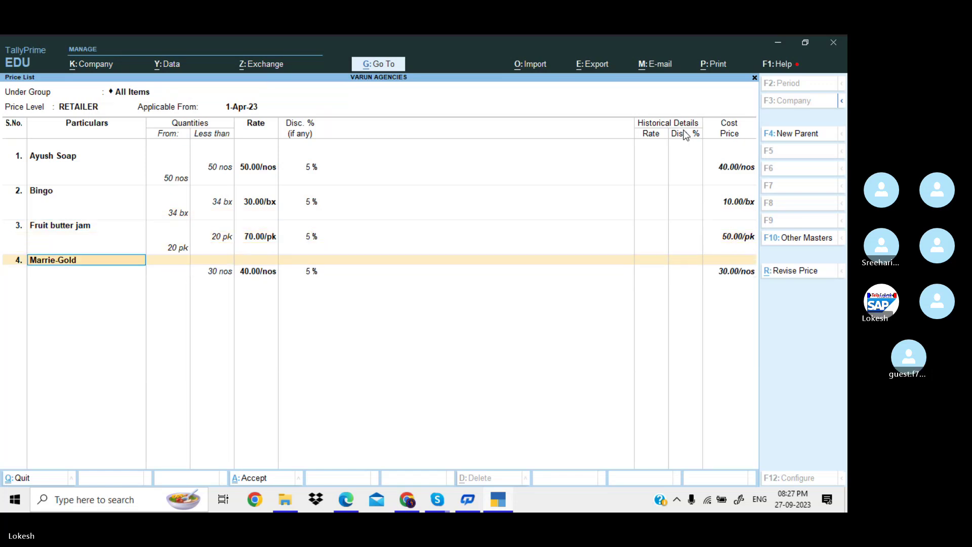
Keep Marrie-Gold's single price slab, save the RETAILER price list and return to the Gateway of Tally.
{"action": "key", "text": "Return"}
{"action": "key", "text": "Return"}
{"action": "key", "text": "Return"}
{"action": "key", "text": "Return"}
{"action": "key", "text": "Return"}
{"action": "key", "text": "Return"}
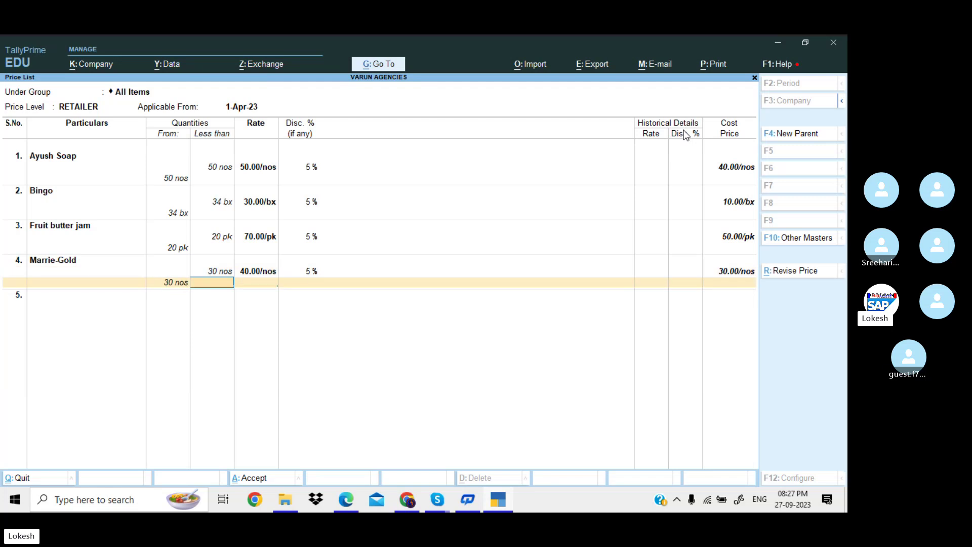
{"action": "key", "text": "Return"}
{"action": "key", "text": "Return"}
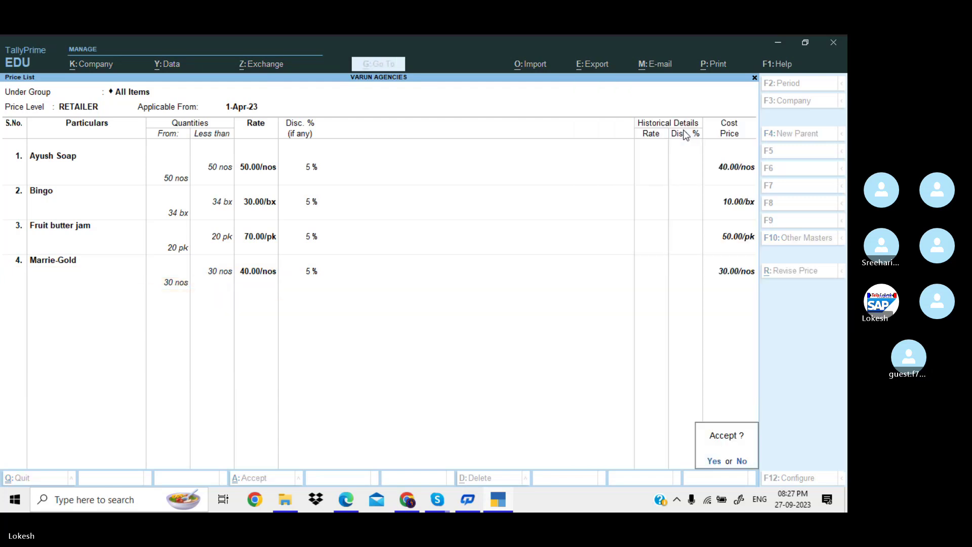
{"action": "key", "text": "Return"}
{"action": "key", "text": "Escape"}
{"action": "key", "text": "Escape"}
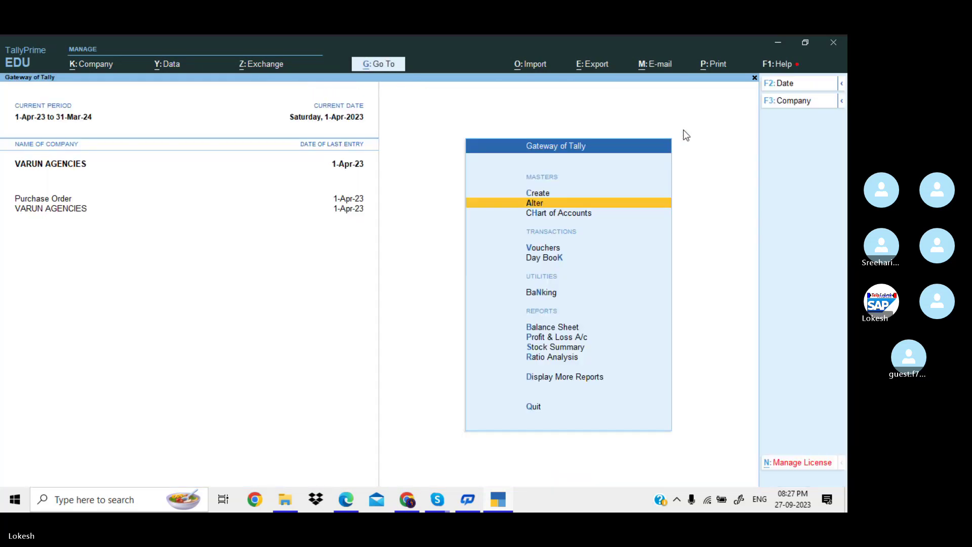
Start a new sales voucher for the party Jhon Traders, accepting the default dispatch and party details.
{"action": "key", "text": "Down"}
{"action": "key", "text": "Down"}
{"action": "key", "text": "Return"}
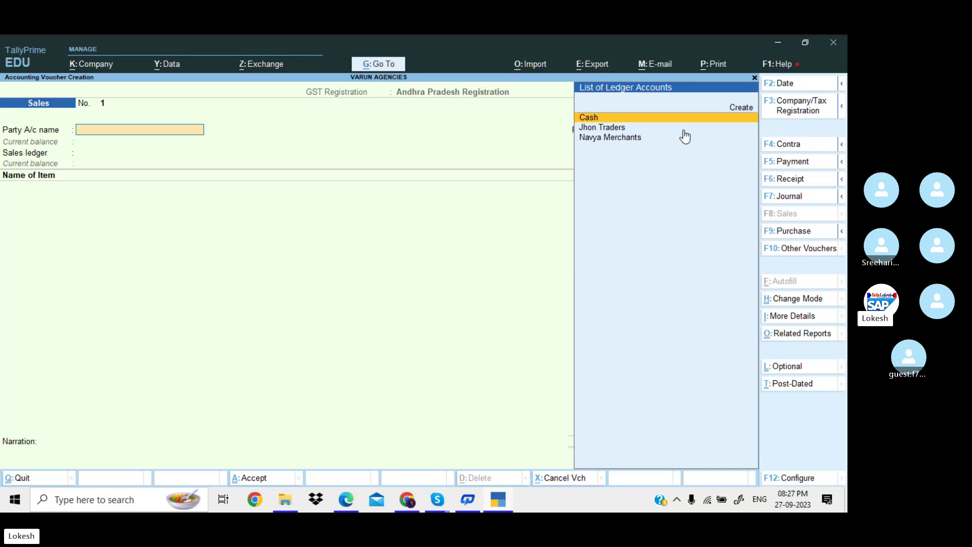
{"action": "key", "text": "Down"}
{"action": "key", "text": "Return"}
{"action": "key", "text": "Return"}
{"action": "key", "text": "Return"}
{"action": "key", "text": "Return"}
{"action": "key", "text": "Return"}
{"action": "key", "text": "Return"}
{"action": "key", "text": "Return"}
{"action": "key", "text": "Return"}
{"action": "key", "text": "Return"}
{"action": "key", "text": "Return"}
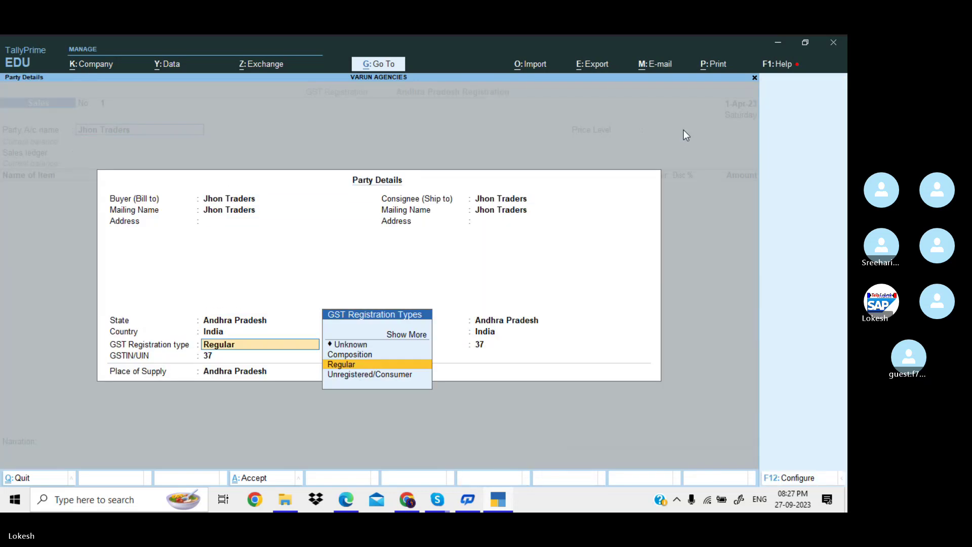
{"action": "key", "text": "Return"}
{"action": "key", "text": "Return"}
{"action": "key", "text": "Return"}
{"action": "key", "text": "Return"}
{"action": "key", "text": "Return"}
{"action": "key", "text": "Return"}
{"action": "key", "text": "Return"}
{"action": "key", "text": "Return"}
{"action": "key", "text": "Return"}
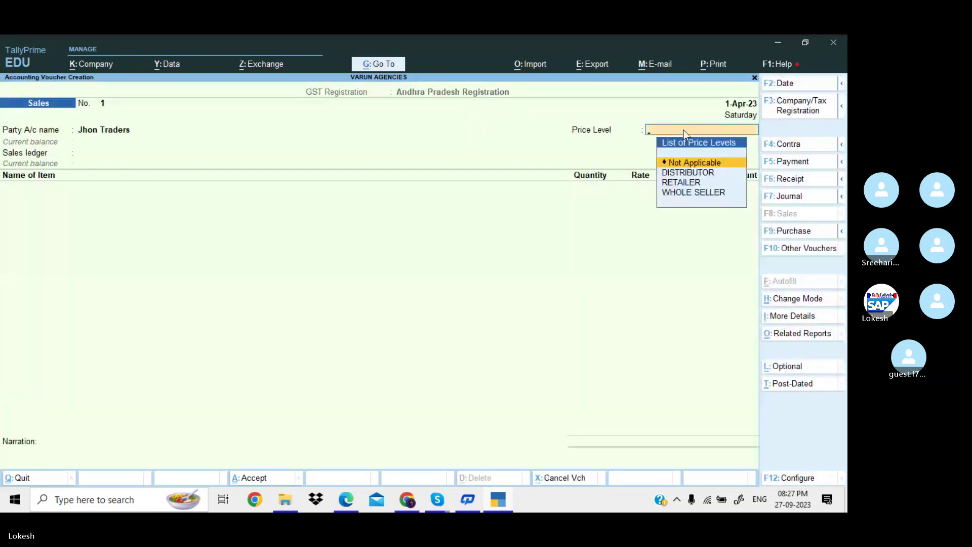
Set the sales voucher's price level to RETAILER and use Sales as the sales ledger.
{"action": "key", "text": "Down"}
{"action": "key", "text": "Down"}
{"action": "key", "text": "Return"}
{"action": "key", "text": "Return"}
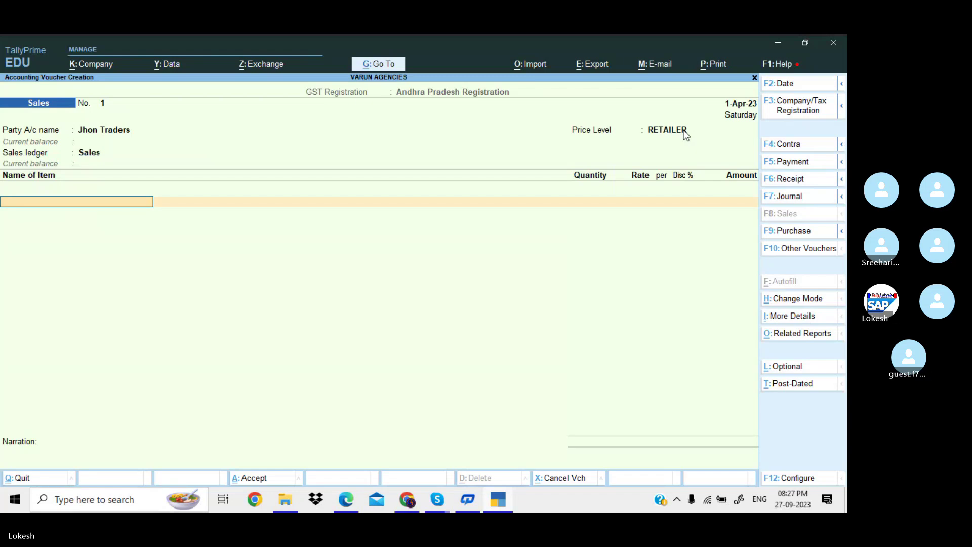
Add Fruit butter jam with the exercise's quantity of 20 pk, accepting the price list's rate and discount.
{"action": "key", "text": "alt+Tab"}
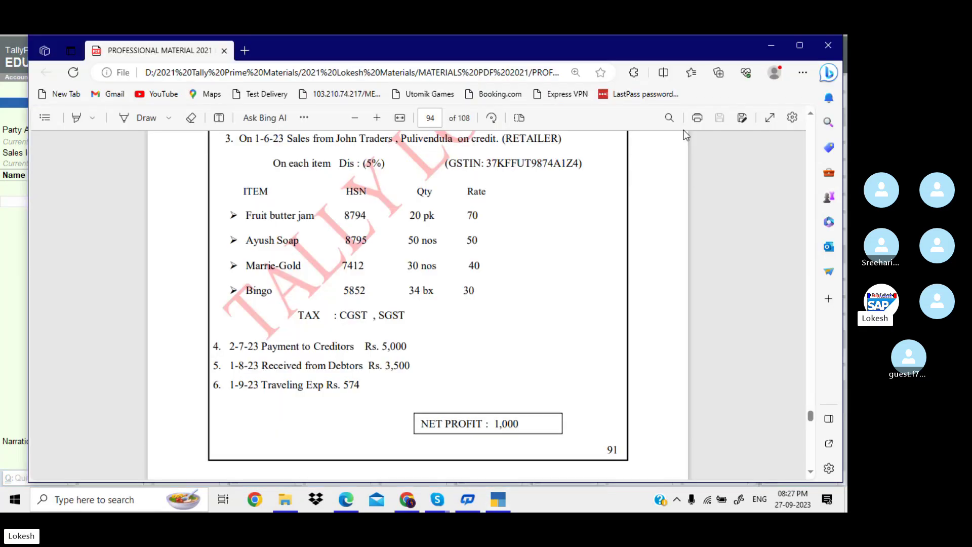
{"action": "key", "text": "alt+Tab"}
{"action": "type", "text": "f"}
{"action": "key", "text": "Return"}
{"action": "type", "text": "2"}
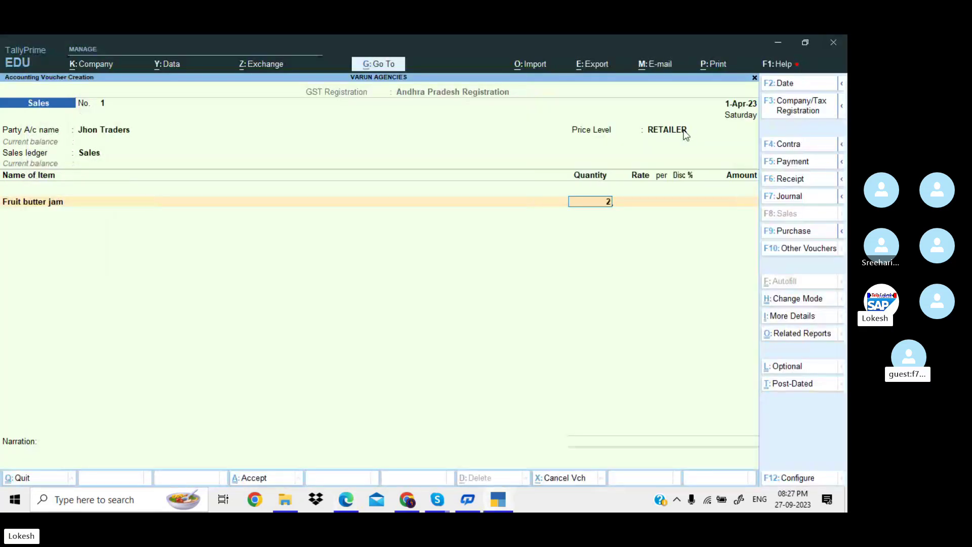
{"action": "type", "text": "0"}
{"action": "key", "text": "Return"}
{"action": "key", "text": "Return"}
{"action": "key", "text": "Return"}
{"action": "key", "text": "Return"}
{"action": "key", "text": "Return"}
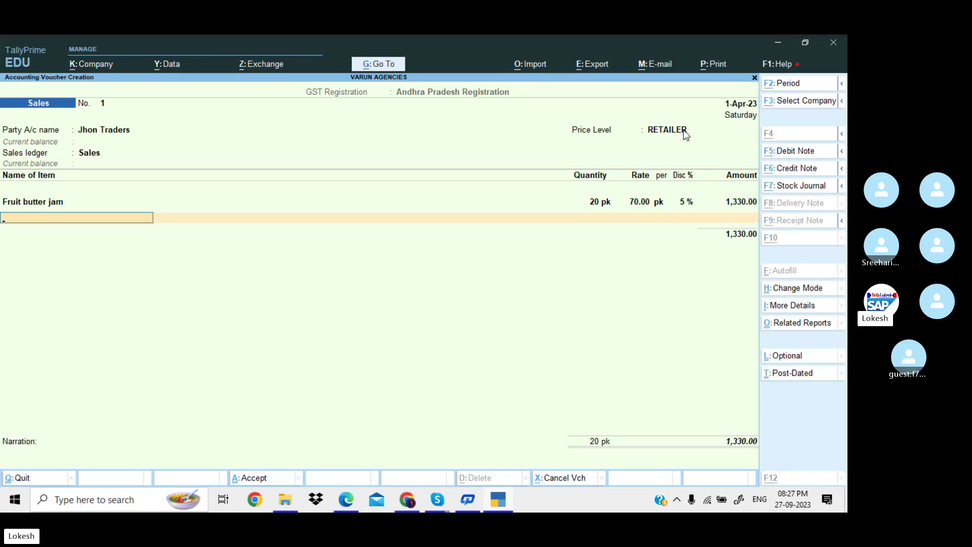
Add Ayush Soap with the exercise's quantity of 50 nos, accepting the price list's rate and discount.
{"action": "key", "text": "alt+Tab"}
{"action": "key", "text": "alt+Tab"}
{"action": "type", "text": "A"}
{"action": "key", "text": "Return"}
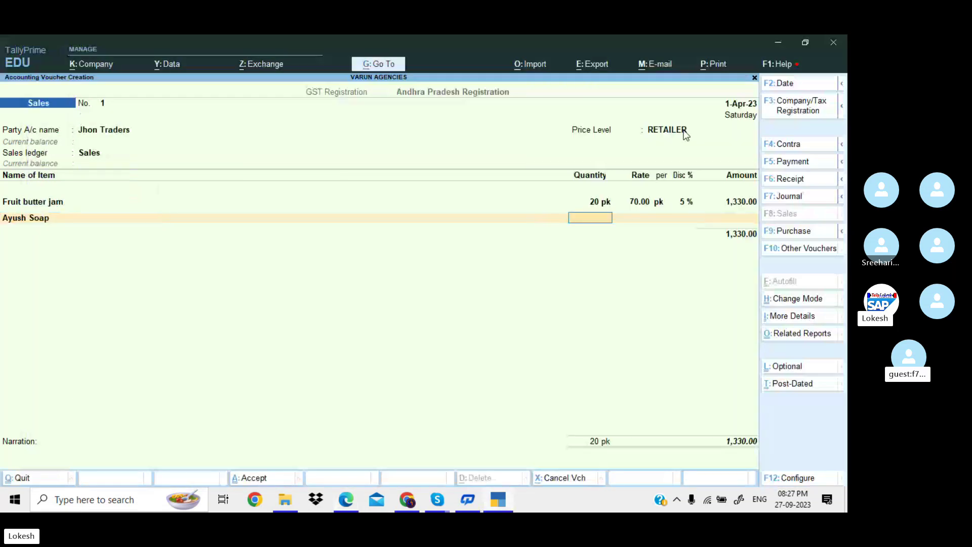
{"action": "key", "text": "alt+Tab"}
{"action": "key", "text": "alt+Tab"}
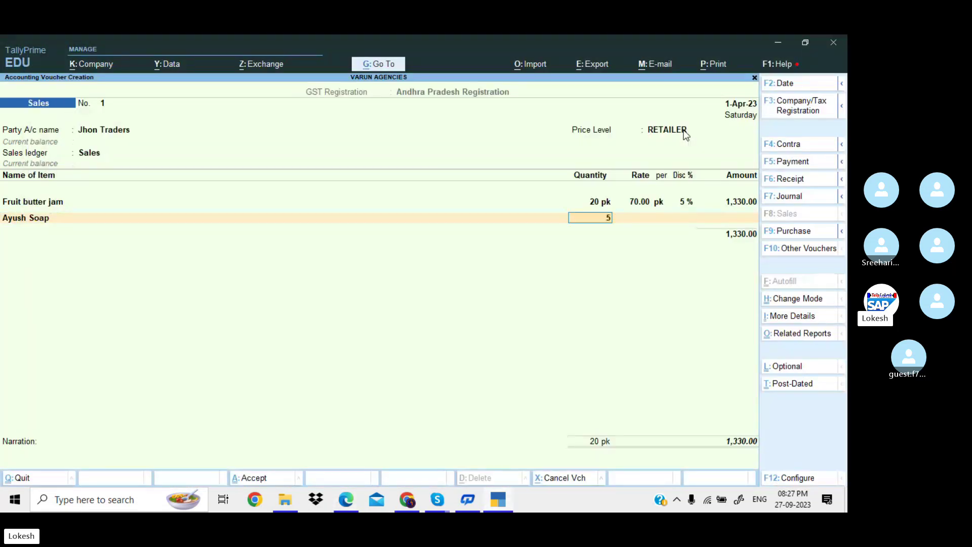
{"action": "type", "text": "50"}
{"action": "key", "text": "Return"}
{"action": "key", "text": "Return"}
{"action": "key", "text": "Return"}
{"action": "key", "text": "Return"}
Add Marrie-Gold with the exercise's quantity of 30 nos, accepting the price list's rate and discount.
{"action": "key", "text": "alt+Tab"}
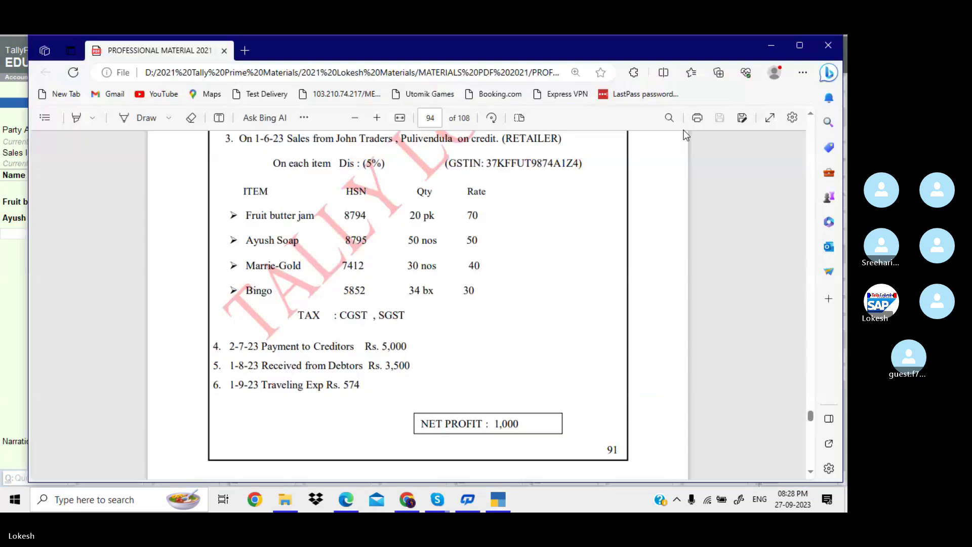
{"action": "key", "text": "alt+Tab"}
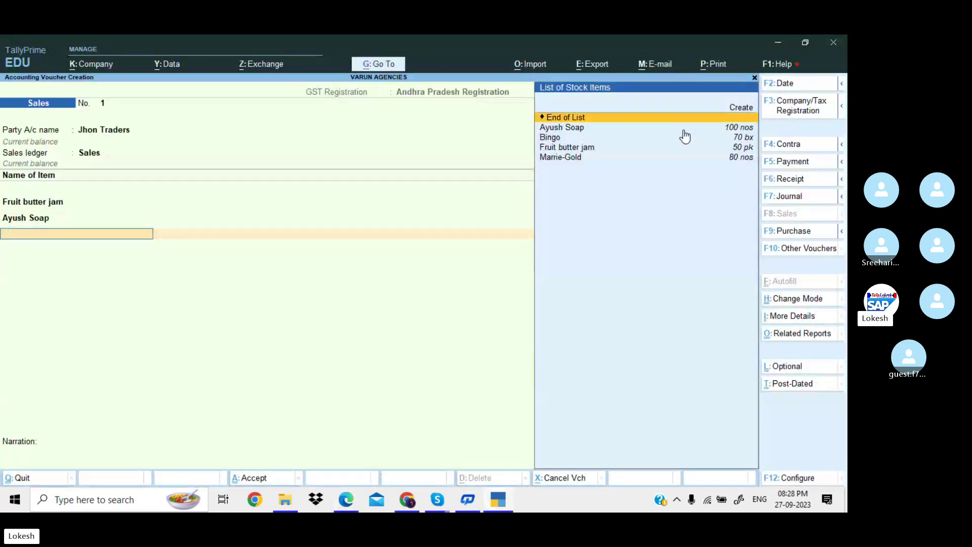
{"action": "type", "text": "m"}
{"action": "key", "text": "Return"}
{"action": "key", "text": "alt+Tab"}
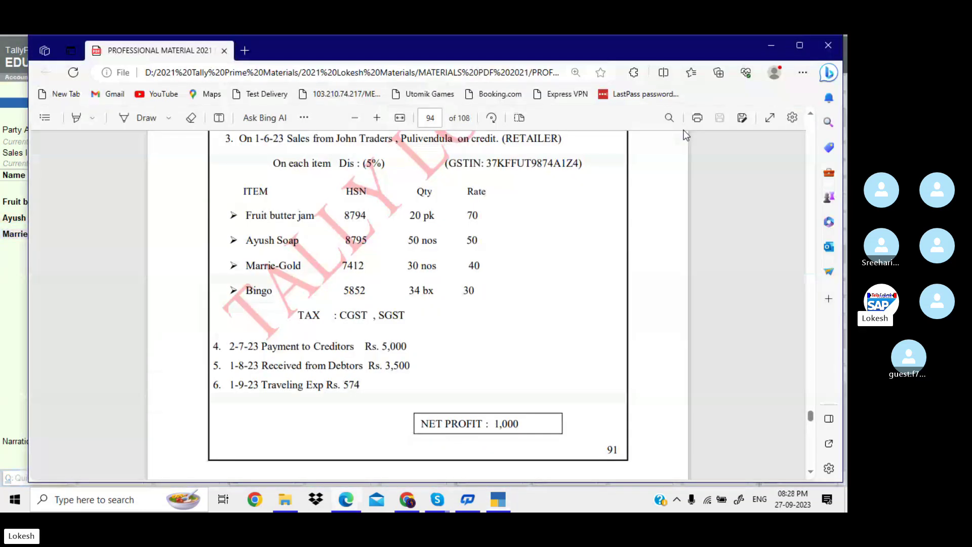
{"action": "key", "text": "alt+Tab"}
{"action": "type", "text": "30"}
{"action": "key", "text": "Return"}
{"action": "key", "text": "Return"}
{"action": "key", "text": "Return"}
{"action": "key", "text": "Return"}
{"action": "key", "text": "Return"}
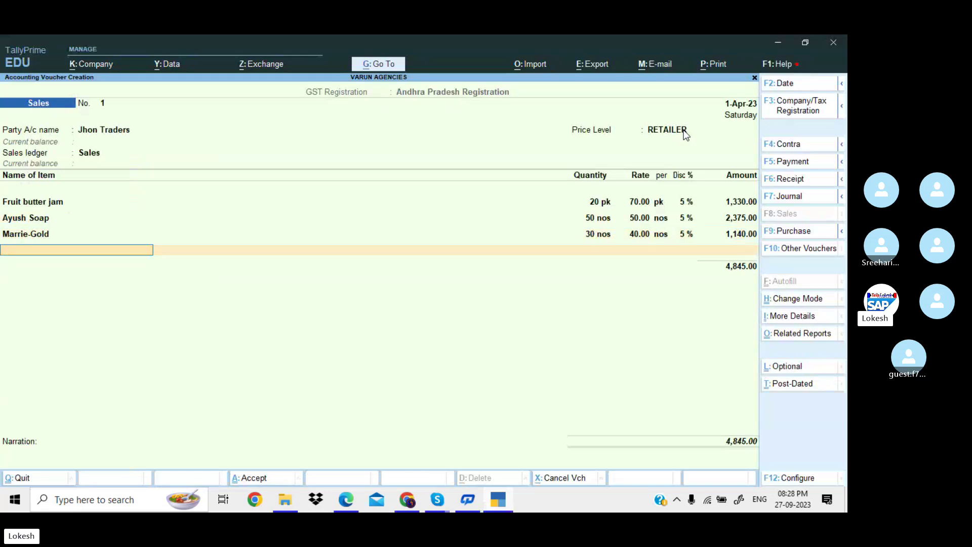
Add Bingo with a quantity of 34 bx at the price list's rate and discount, and end the item list.
{"action": "key", "text": "alt+Tab"}
{"action": "key", "text": "alt+Tab"}
{"action": "type", "text": "b"}
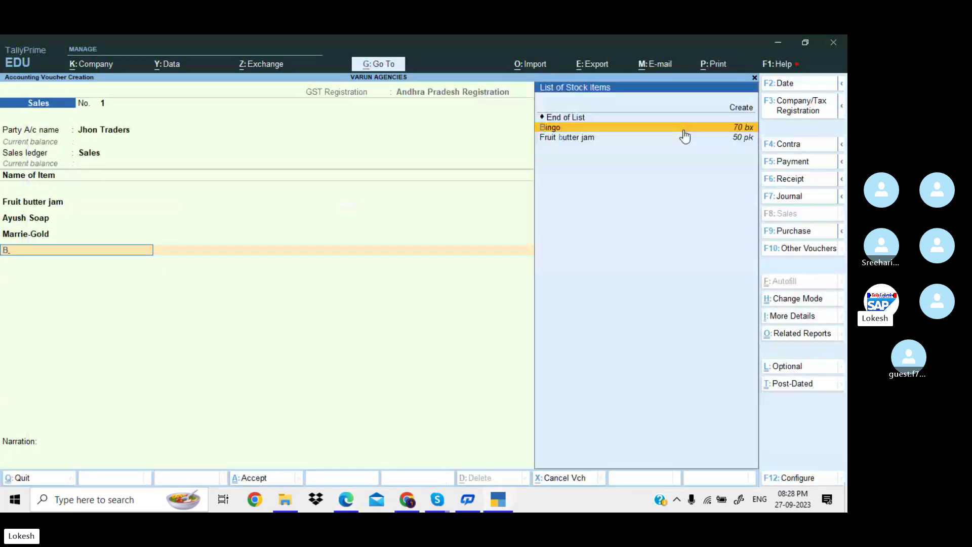
{"action": "key", "text": "Return"}
{"action": "key", "text": "alt+Tab"}
{"action": "key", "text": "Escape"}
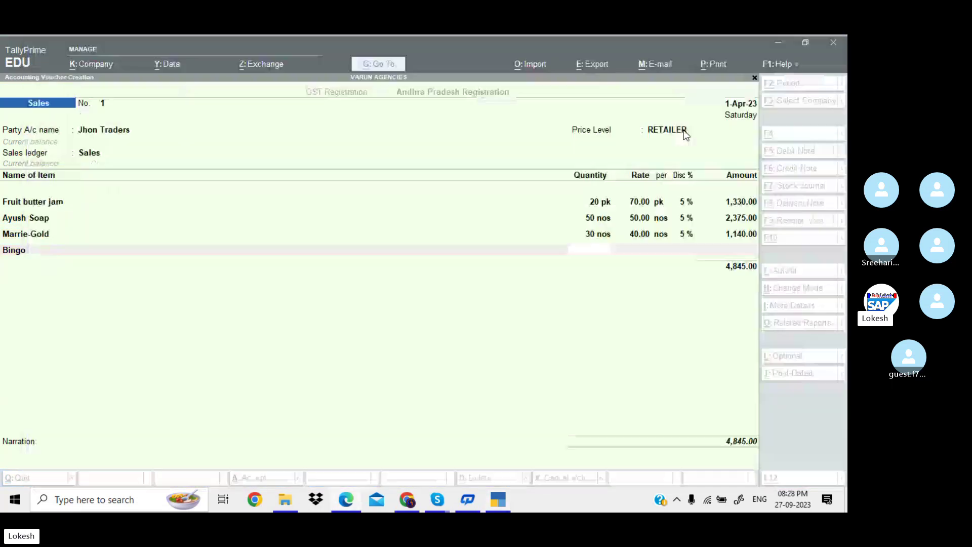
{"action": "type", "text": "34"}
{"action": "key", "text": "Return"}
{"action": "key", "text": "Return"}
{"action": "key", "text": "Return"}
{"action": "key", "text": "Return"}
{"action": "key", "text": "Return"}
{"action": "key", "text": "Return"}
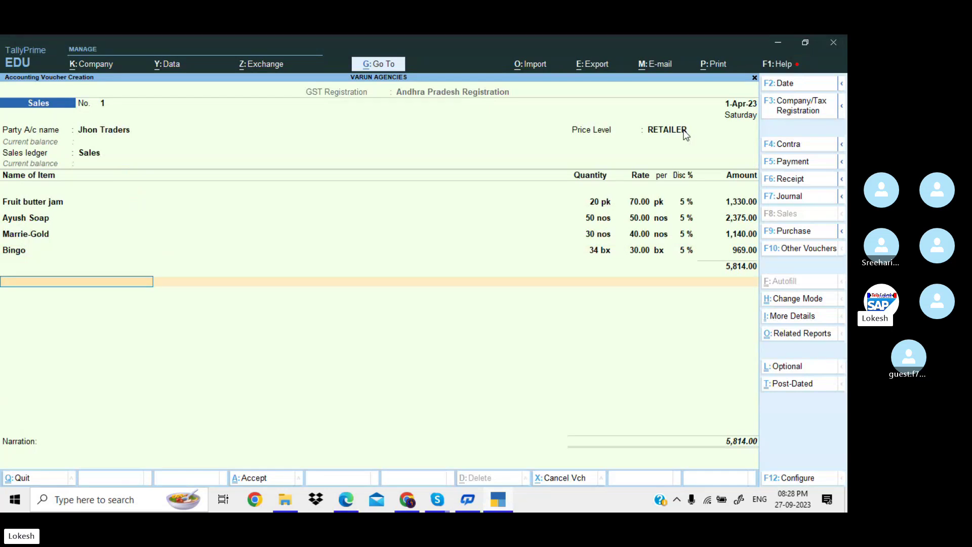
Add the CGST and SGST ledgers to the sales voucher with their calculated amounts, leaving the narration empty.
{"action": "type", "text": "cg"}
{"action": "key", "text": "Return"}
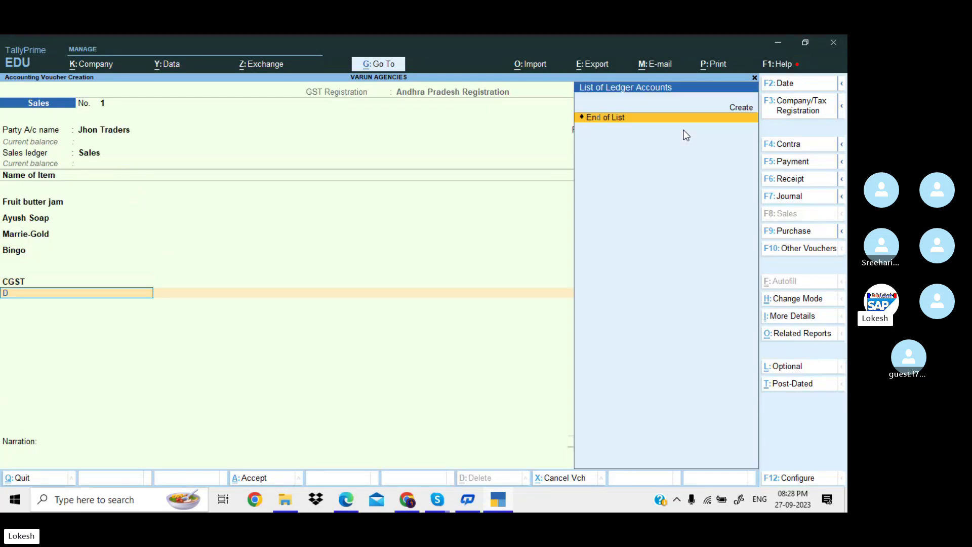
{"action": "key", "text": "Down"}
{"action": "key", "text": "Down"}
{"action": "key", "text": "Down"}
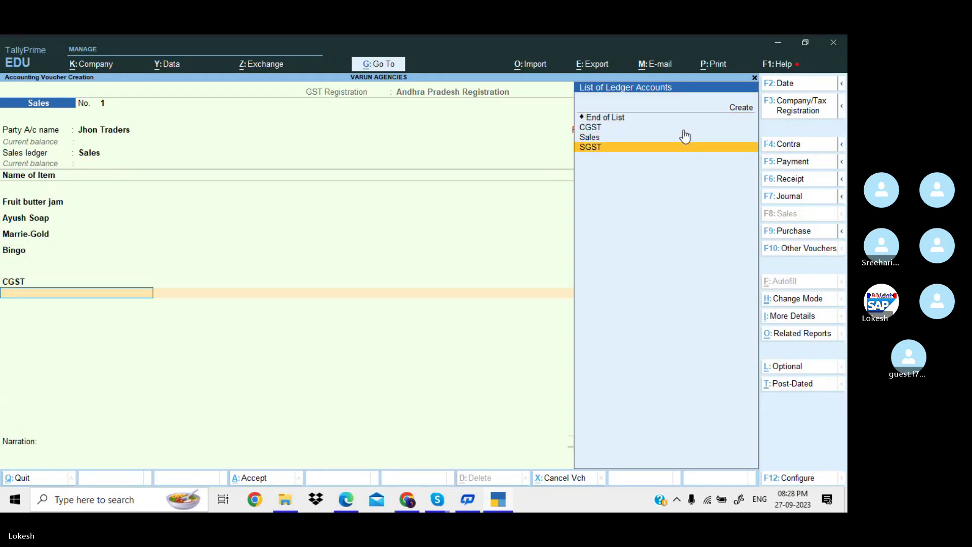
{"action": "key", "text": "Return"}
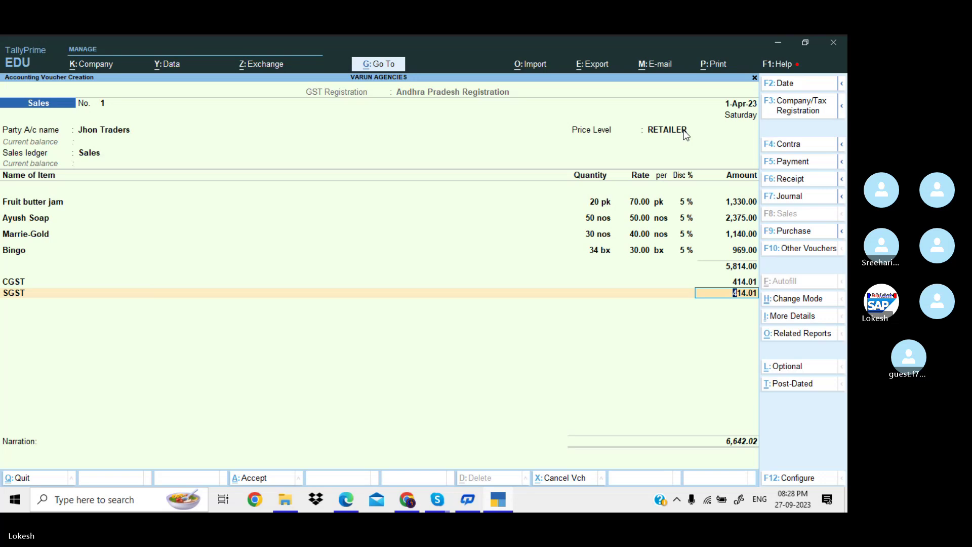
{"action": "key", "text": "Return"}
{"action": "key", "text": "Return"}
{"action": "key", "text": "Return"}
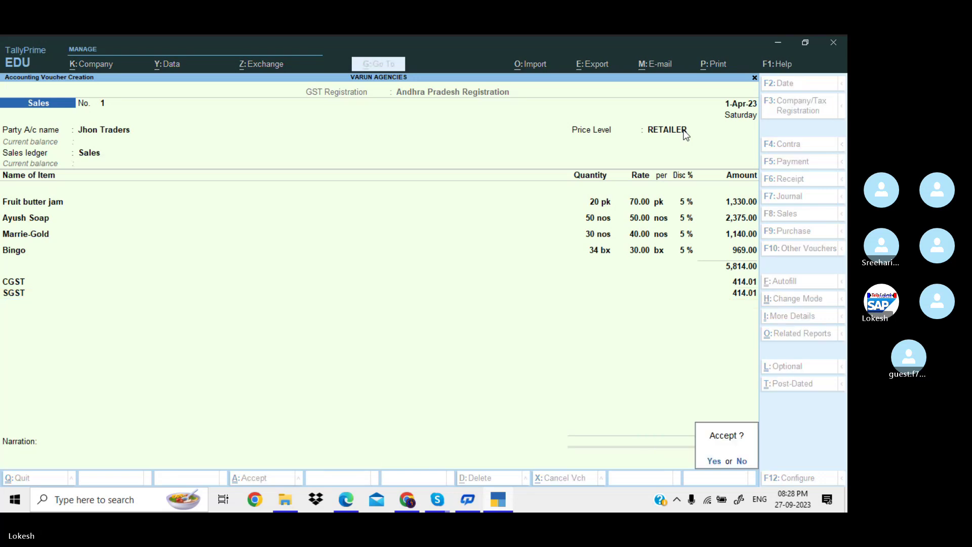
Save the sales voucher for Jhon Traders and consult the exercise for the next transaction.
{"action": "key", "text": "Return"}
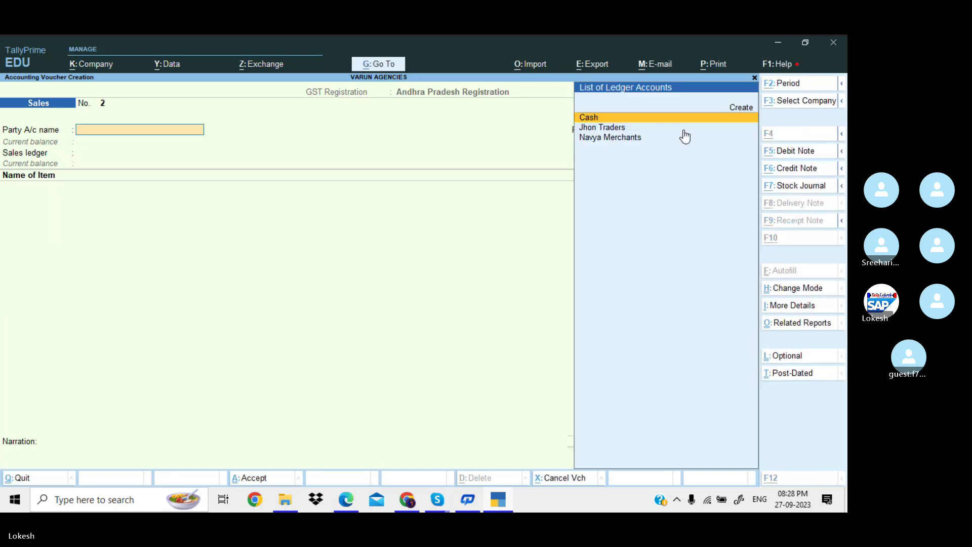
{"action": "key", "text": "alt+Tab"}
{"action": "key", "text": "alt+Tab"}
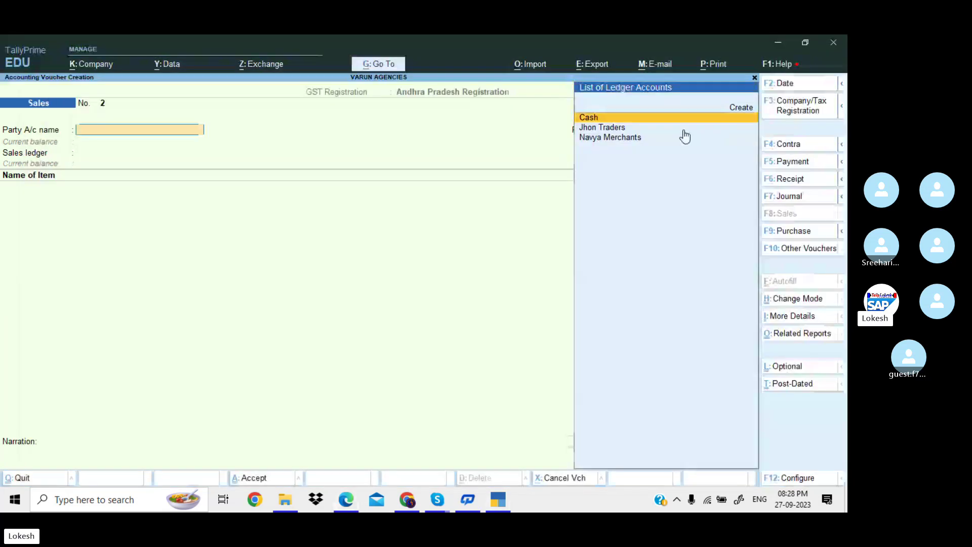
Start a payment voucher and debit the creditor Navya Merchants with 5,000, as given in the exercise.
{"action": "left_click", "coordinate": [809, 162]}
{"action": "key", "text": "Down"}
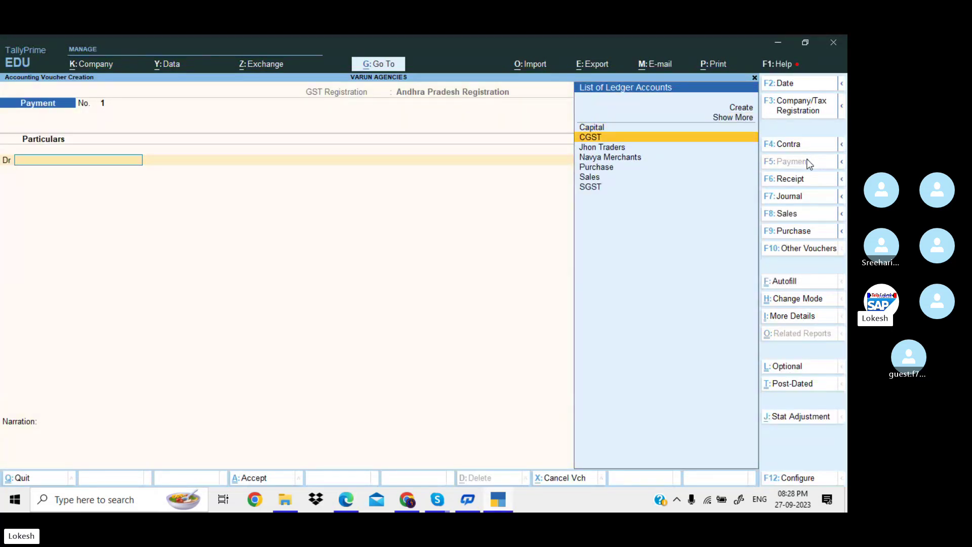
{"action": "key", "text": "Down"}
{"action": "key", "text": "Down"}
{"action": "key", "text": "Return"}
{"action": "key", "text": "alt+Tab"}
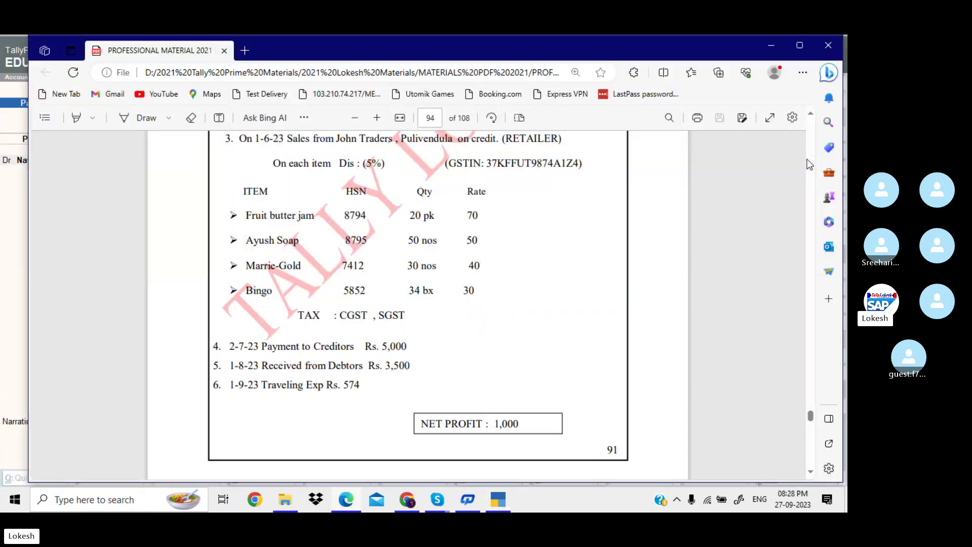
{"action": "key", "text": "alt+Tab"}
{"action": "type", "text": "5000"}
{"action": "key", "text": "Return"}
{"action": "key", "text": "Return"}
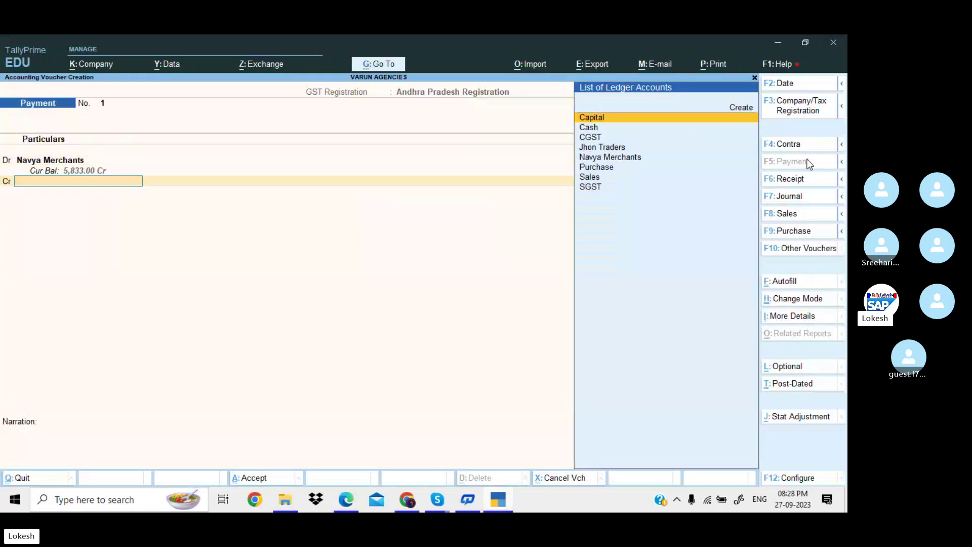
Credit Cash with 5,000 and save the payment voucher without a narration.
{"action": "key", "text": "Return"}
{"action": "key", "text": "Return"}
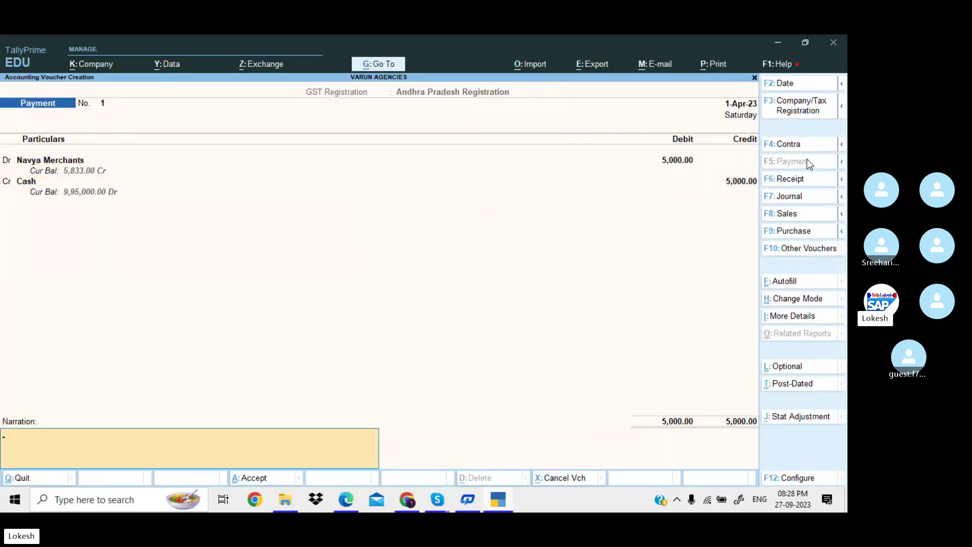
{"action": "key", "text": "Return"}
{"action": "key", "text": "Return"}
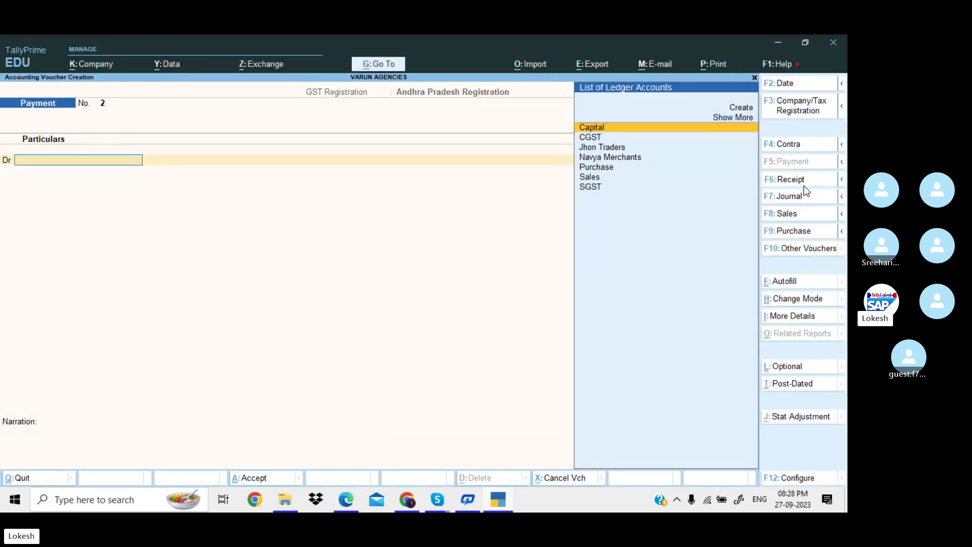
Record a receipt voucher crediting the debtor Jhon Traders and debiting Cash with 3,500, and save it without a narration.
{"action": "key", "text": "F6"}
{"action": "key", "text": "Return"}
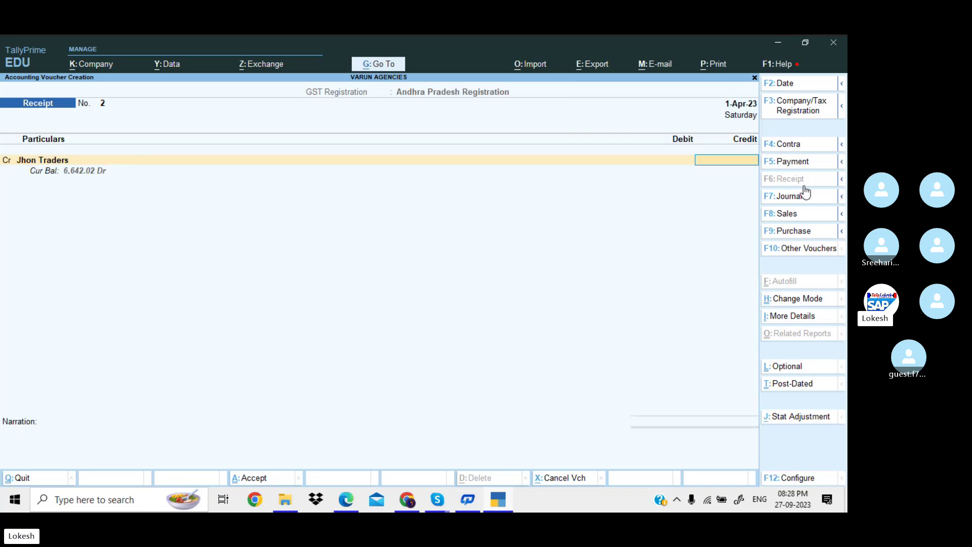
{"action": "key", "text": "alt+Tab"}
{"action": "key", "text": "alt+Tab"}
{"action": "type", "text": "3000"}
{"action": "key", "text": "Return"}
{"action": "key", "text": "Return"}
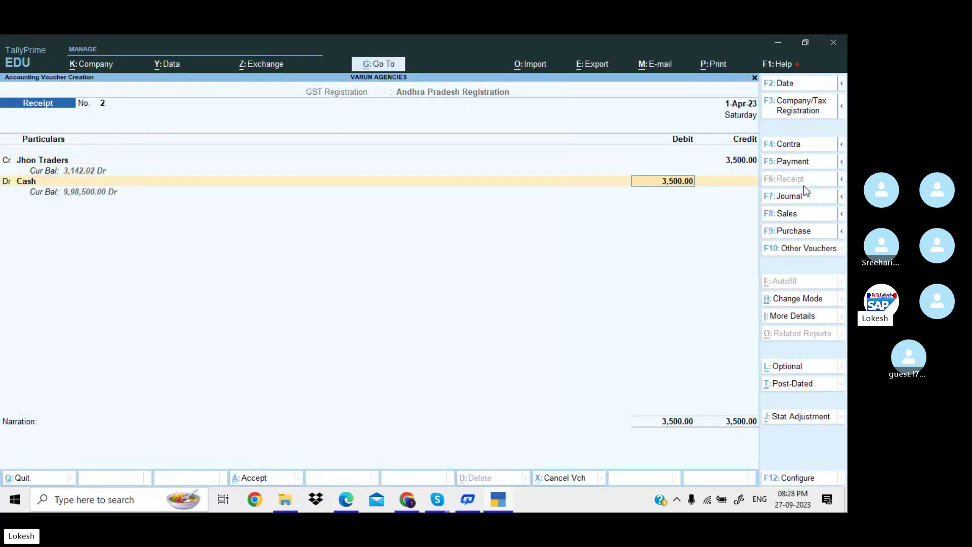
{"action": "key", "text": "Return"}
{"action": "key", "text": "Return"}
{"action": "key", "text": "Return"}
Check the exercise's travel expense, start another payment voucher and begin a new ledger named Traveling Exp from it.
{"action": "key", "text": "alt+Tab"}
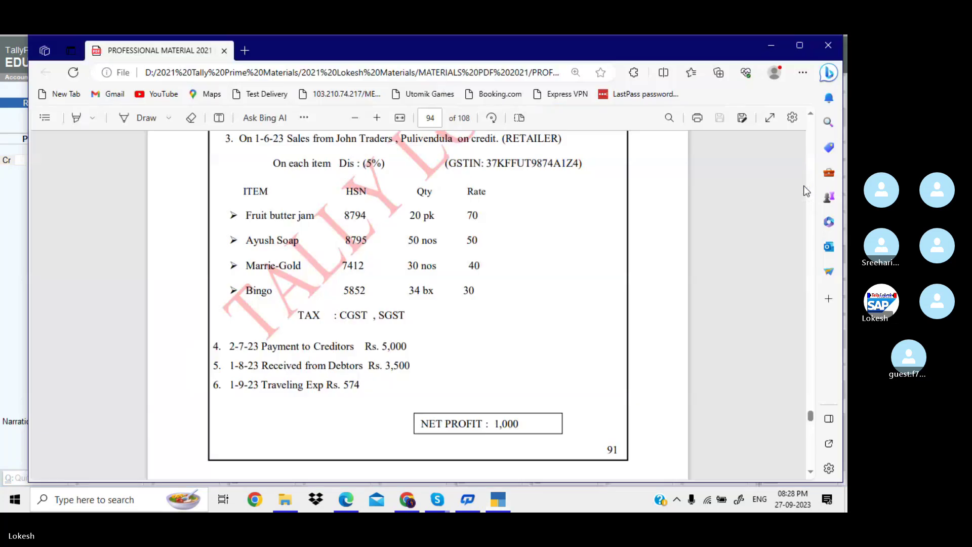
{"action": "scroll", "coordinate": [804, 185], "scroll_direction": "down", "scroll_amount": 1}
{"action": "key", "text": "alt+Tab"}
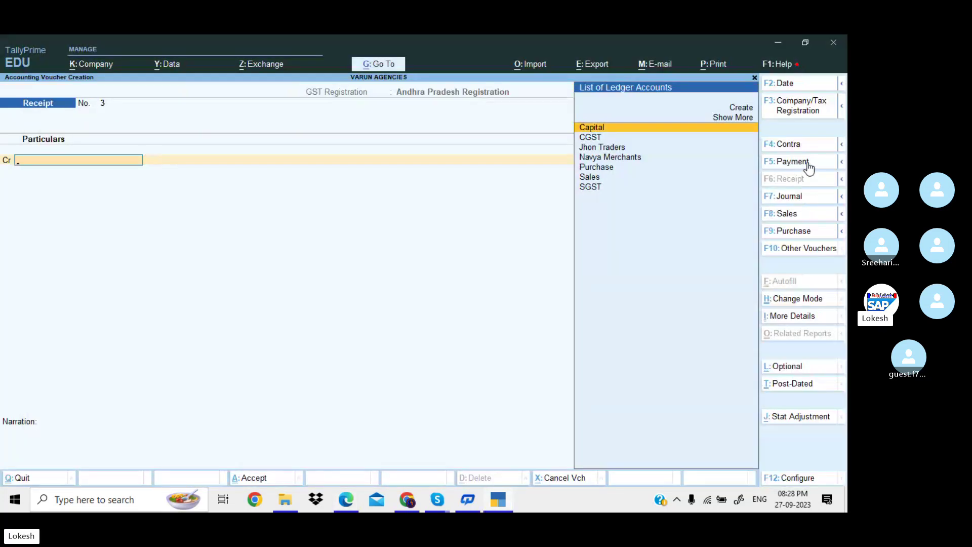
{"action": "left_click", "coordinate": [807, 162]}
{"action": "type", "text": "Tr"}
{"action": "key", "text": "Return"}
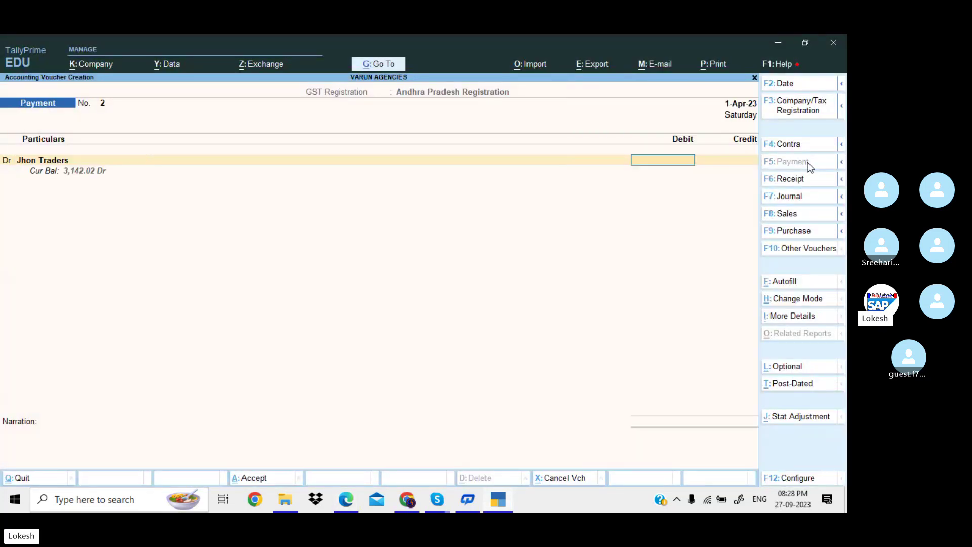
{"action": "key", "text": "BackSpace"}
{"action": "key", "text": "alt+c"}
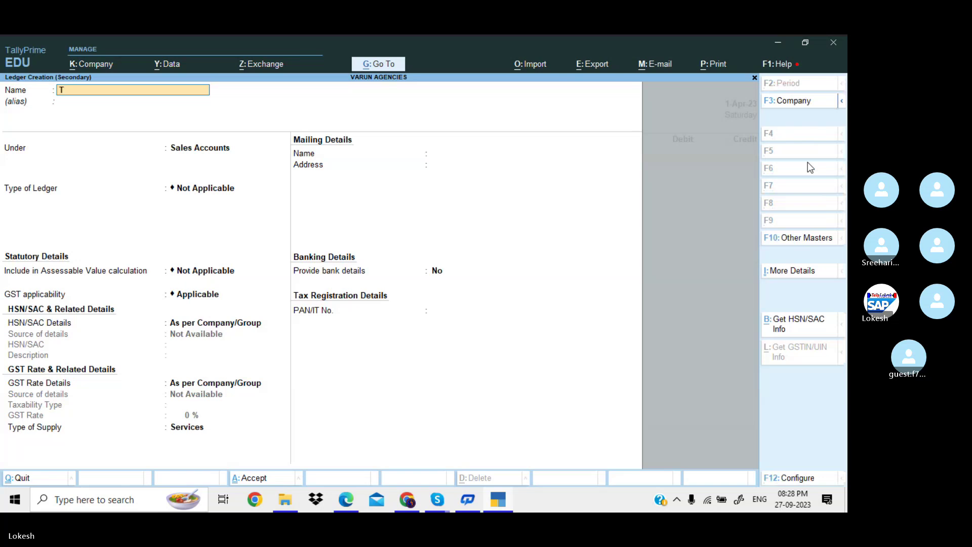
{"action": "type", "text": "Traveling Exp"}
{"action": "key", "text": "Return"}
Place the Traveling Exp ledger under Indirect Expenses, keep its remaining default settings and save it.
{"action": "type", "text": "Ind"}
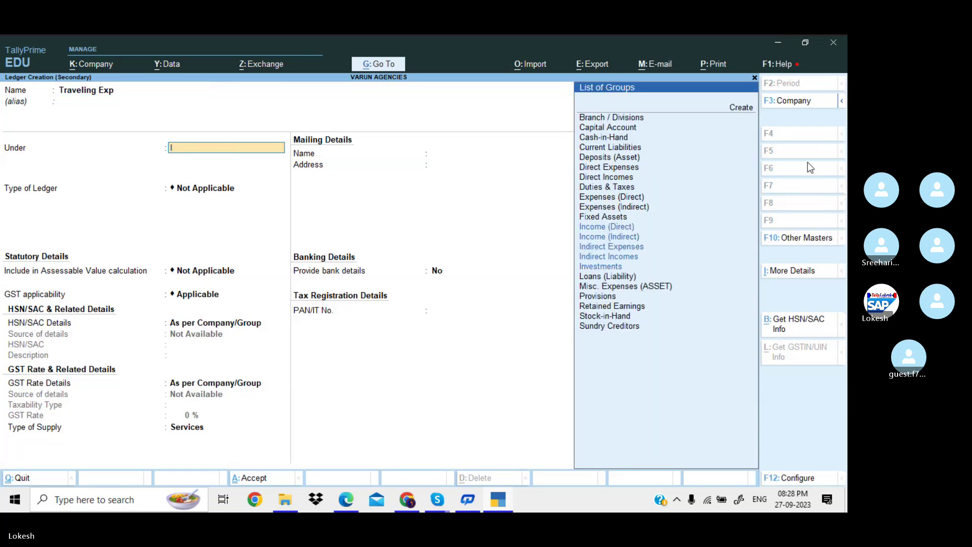
{"action": "key", "text": "Return"}
{"action": "key", "text": "Return"}
{"action": "key", "text": "Return"}
{"action": "key", "text": "Return"}
{"action": "key", "text": "Return"}
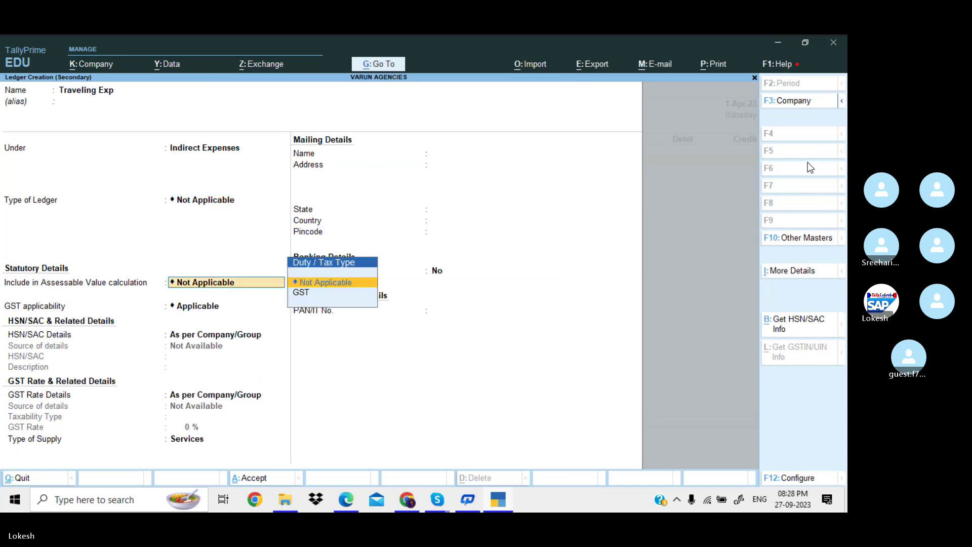
{"action": "key", "text": "Return"}
{"action": "key", "text": "Return"}
{"action": "key", "text": "Return"}
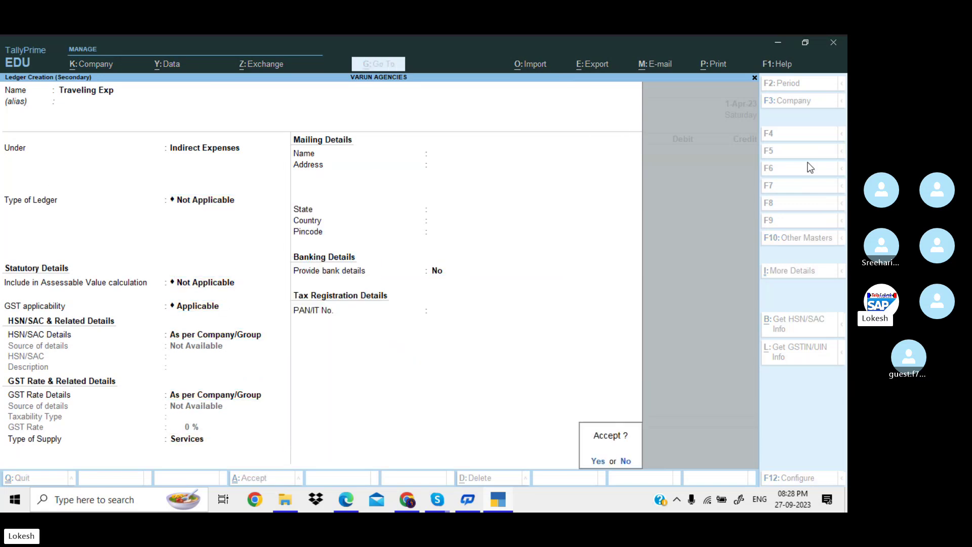
{"action": "key", "text": "Return"}
Debit Traveling Exp with the exercise's amount of 574 in the payment voucher.
{"action": "key", "text": "Return"}
{"action": "key", "text": "alt+Tab"}
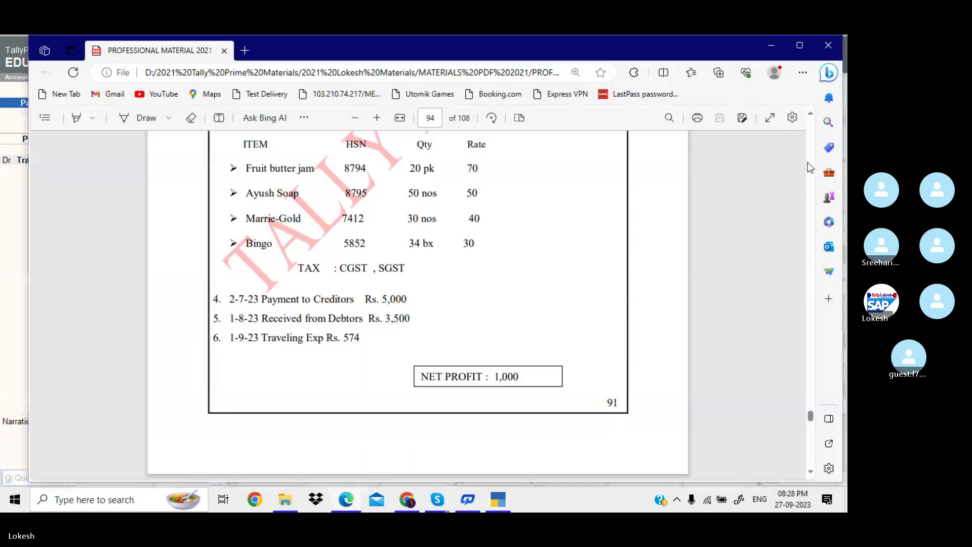
{"action": "key", "text": "alt+Tab"}
{"action": "type", "text": "5"}
{"action": "key", "text": "alt+Tab"}
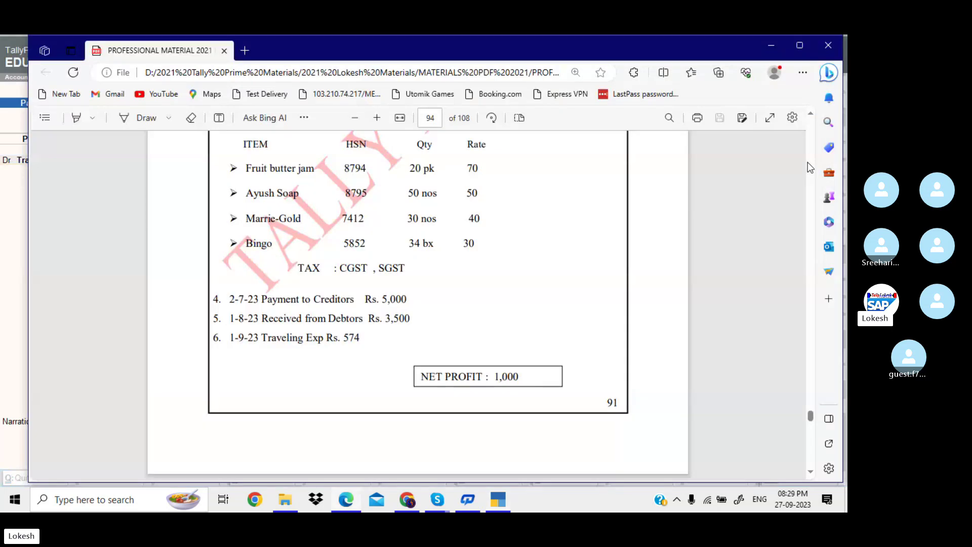
{"action": "key", "text": "alt+Tab"}
{"action": "type", "text": "74"}
{"action": "key", "text": "Return"}
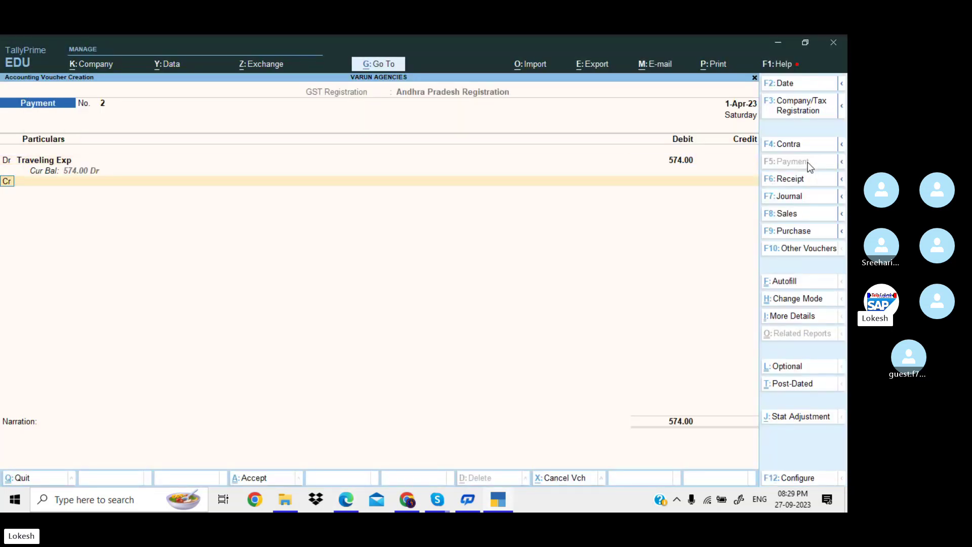
Credit Cash with 574 and save the travel payment voucher without a narration.
{"action": "key", "text": "Up"}
{"action": "key", "text": "Down"}
{"action": "key", "text": "Down"}
{"action": "key", "text": "Return"}
{"action": "key", "text": "Return"}
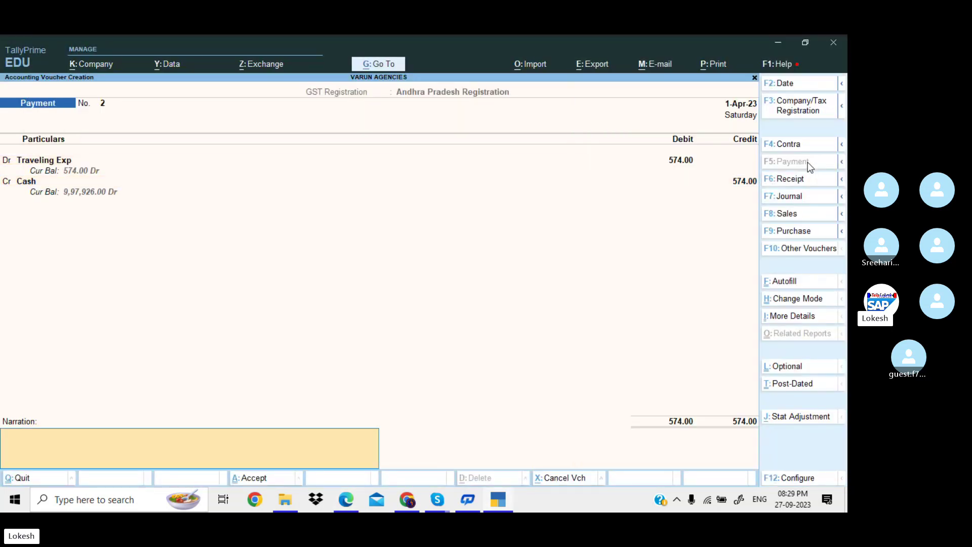
{"action": "key", "text": "Return"}
{"action": "key", "text": "Return"}
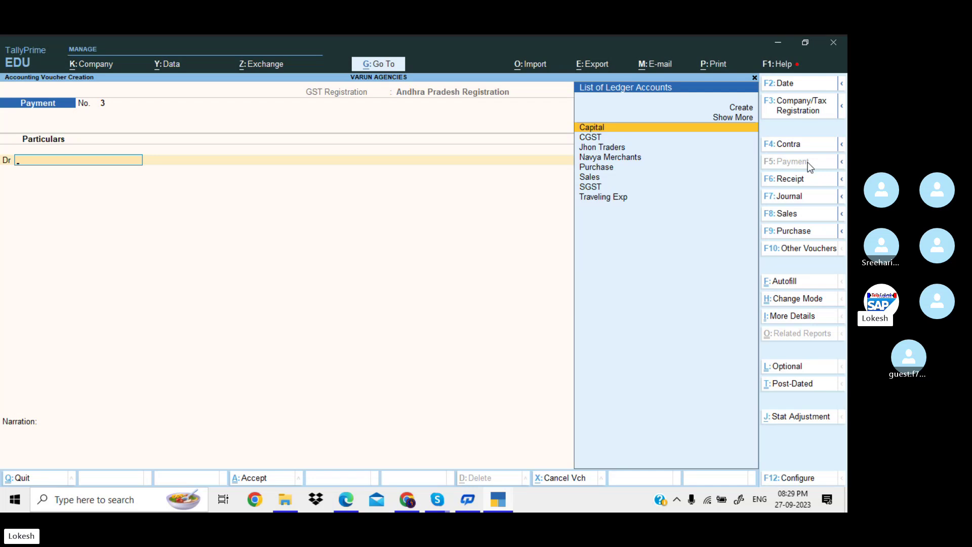
Leave voucher entry and open the Profit & Loss A/c report.
{"action": "key", "text": "Escape"}
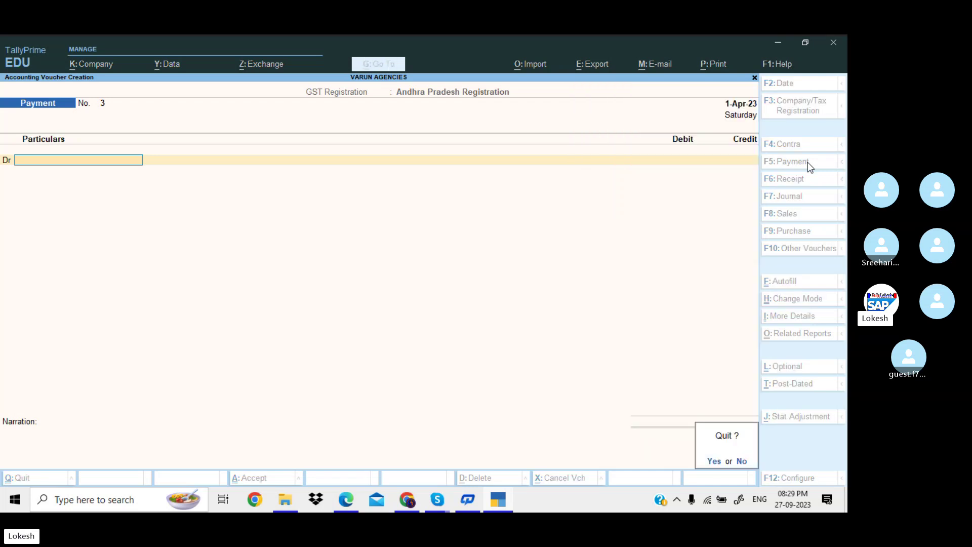
{"action": "key", "text": "Return"}
{"action": "key", "text": "Down"}
{"action": "key", "text": "Down"}
{"action": "key", "text": "Down"}
{"action": "key", "text": "Return"}
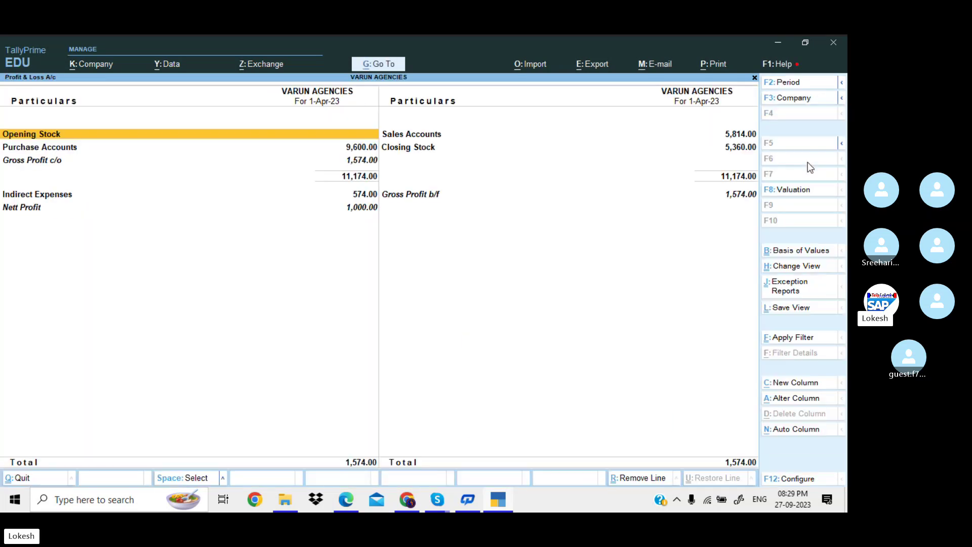
Expand the Profit & Loss A/c to its detailed view, compare the net profit with the exercise's figure and close the report.
{"action": "key", "text": "alt+F5"}
{"action": "key", "text": "Down"}
{"action": "key", "text": "Down"}
{"action": "key", "text": "Down"}
{"action": "key", "text": "Down"}
{"action": "key", "text": "Down"}
{"action": "key", "text": "Down"}
{"action": "key", "text": "Down"}
{"action": "key", "text": "Down"}
{"action": "key", "text": "Down"}
{"action": "key", "text": "Down"}
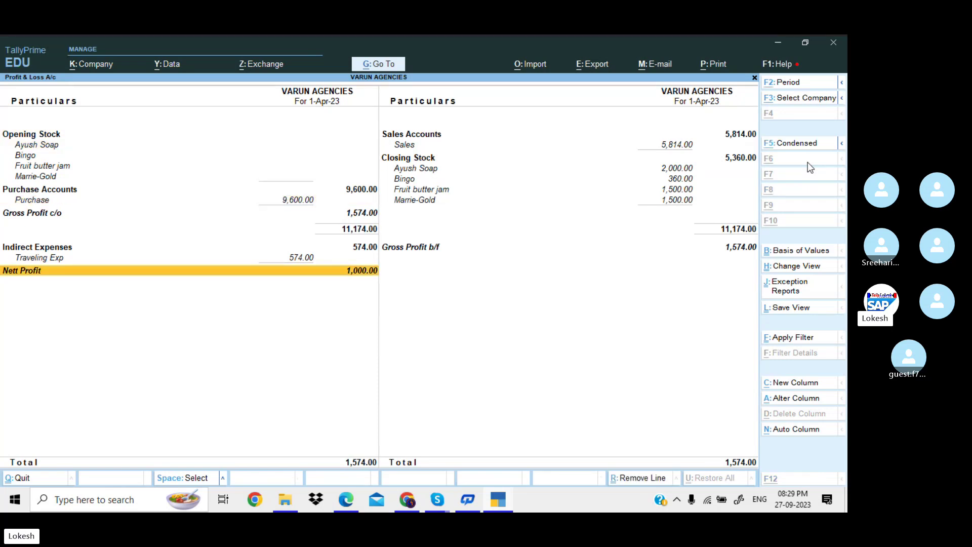
{"action": "key", "text": "alt+Tab"}
{"action": "key", "text": "alt+Tab"}
{"action": "key", "text": "Escape"}
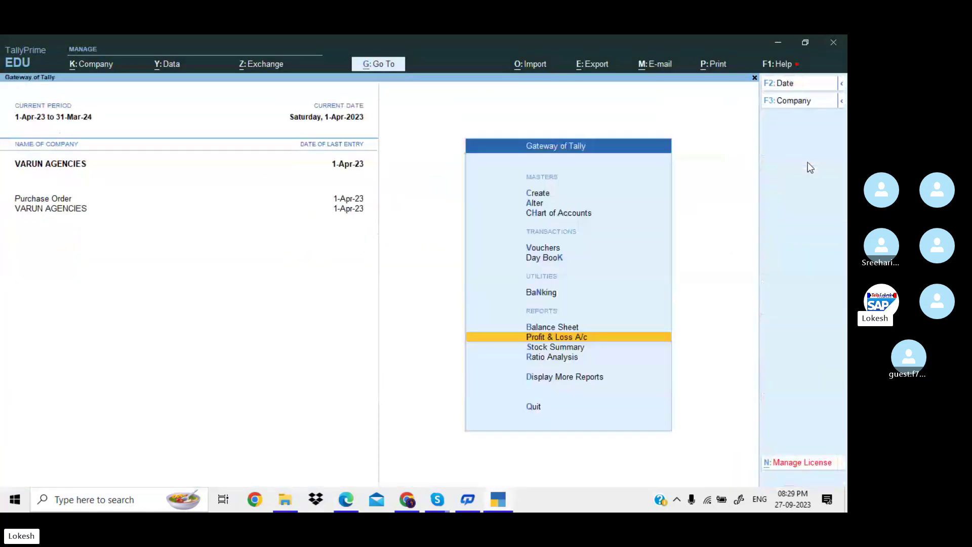
View the Stock Summary, and open the Day Book to review the recorded vouchers.
{"action": "key", "text": "Down"}
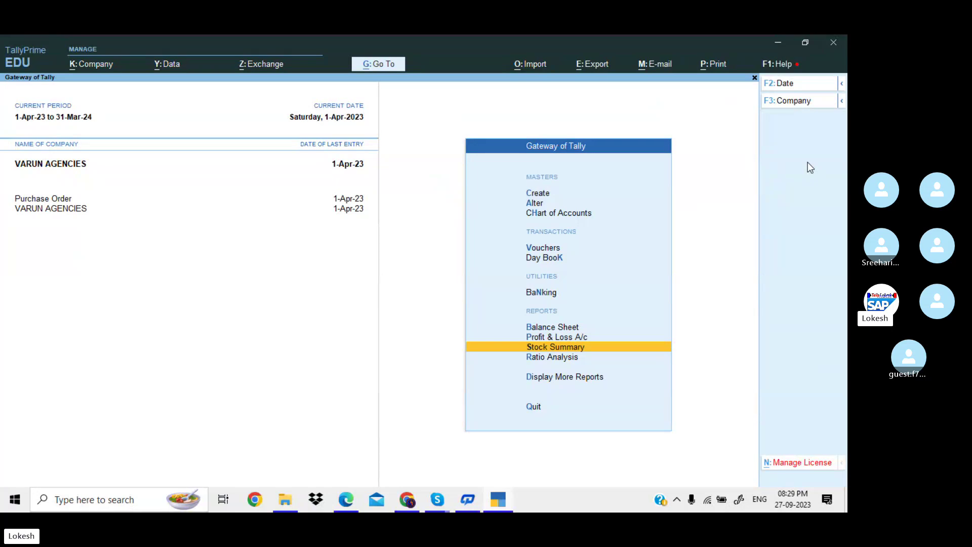
{"action": "key", "text": "Return"}
{"action": "key", "text": "Escape"}
{"action": "key", "text": "Up"}
{"action": "key", "text": "Up"}
{"action": "key", "text": "Up"}
{"action": "key", "text": "Up"}
{"action": "key", "text": "Return"}
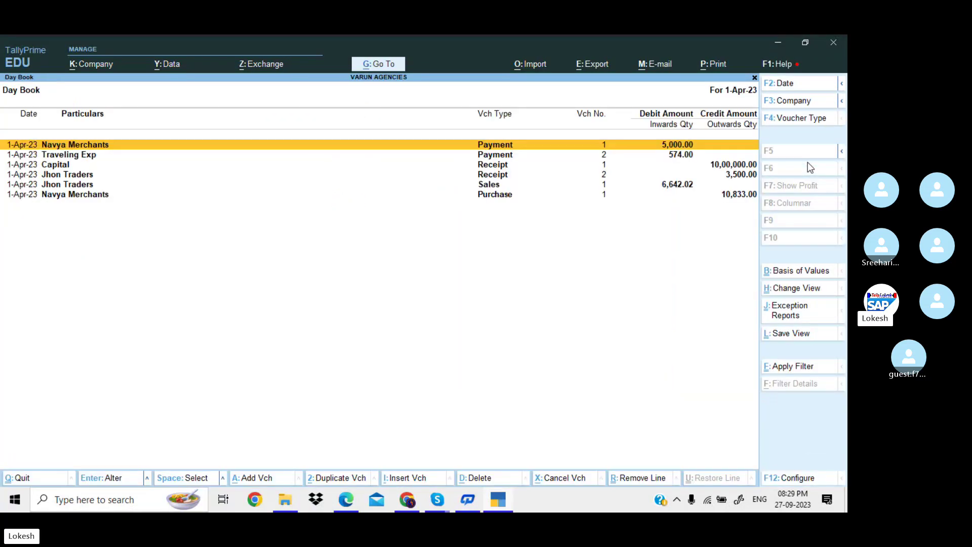
Close the Day Book and open the list of additional reports.
{"action": "key", "text": "Escape"}
{"action": "key", "text": "Down"}
{"action": "key", "text": "Down"}
{"action": "key", "text": "Down"}
{"action": "key", "text": "Down"}
{"action": "key", "text": "Down"}
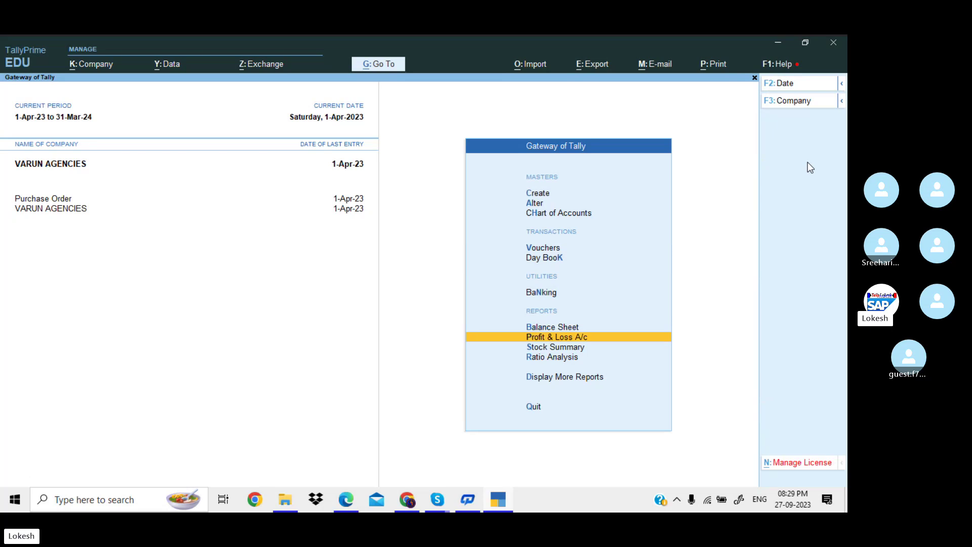
{"action": "key", "text": "Down"}
{"action": "key", "text": "Return"}
Open the Stock Query from the statements of inventory for the item Fruit butter jam.
{"action": "key", "text": "Down"}
{"action": "key", "text": "Down"}
{"action": "key", "text": "Down"}
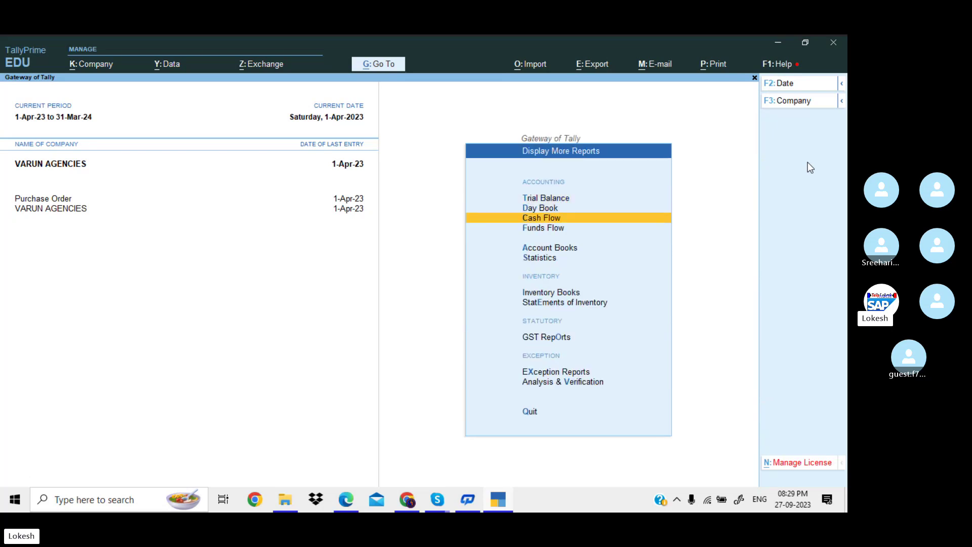
{"action": "key", "text": "Down"}
{"action": "key", "text": "Down"}
{"action": "key", "text": "Down"}
{"action": "key", "text": "Down"}
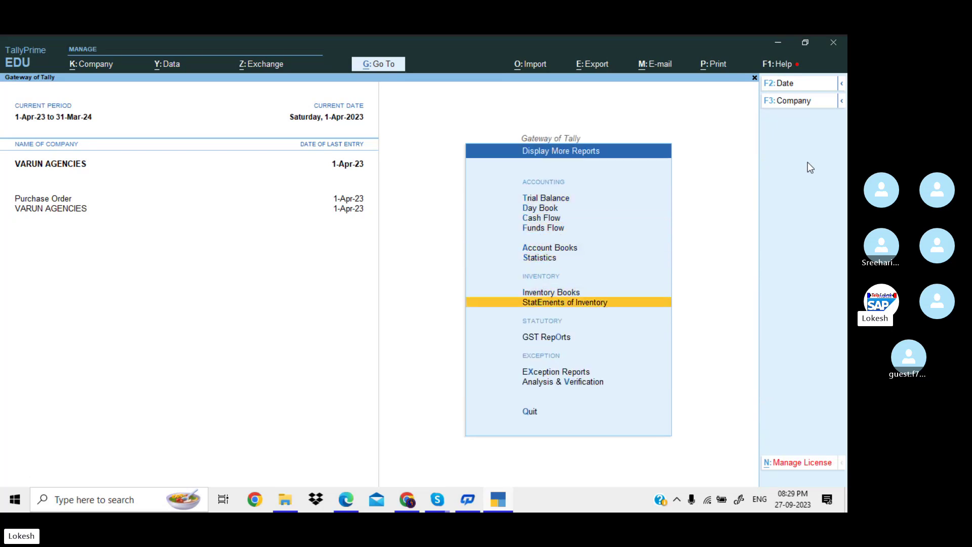
{"action": "key", "text": "Return"}
{"action": "key", "text": "Return"}
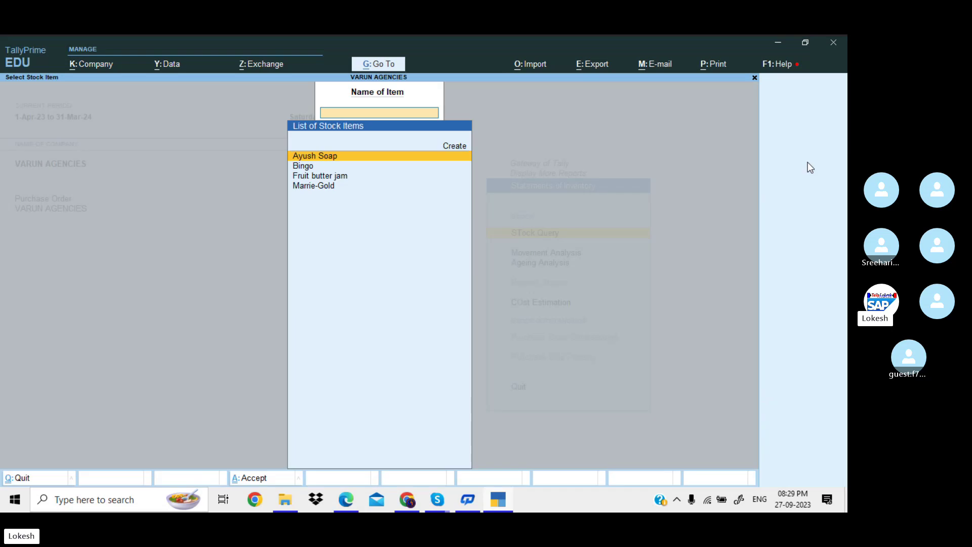
{"action": "key", "text": "Down"}
{"action": "key", "text": "Down"}
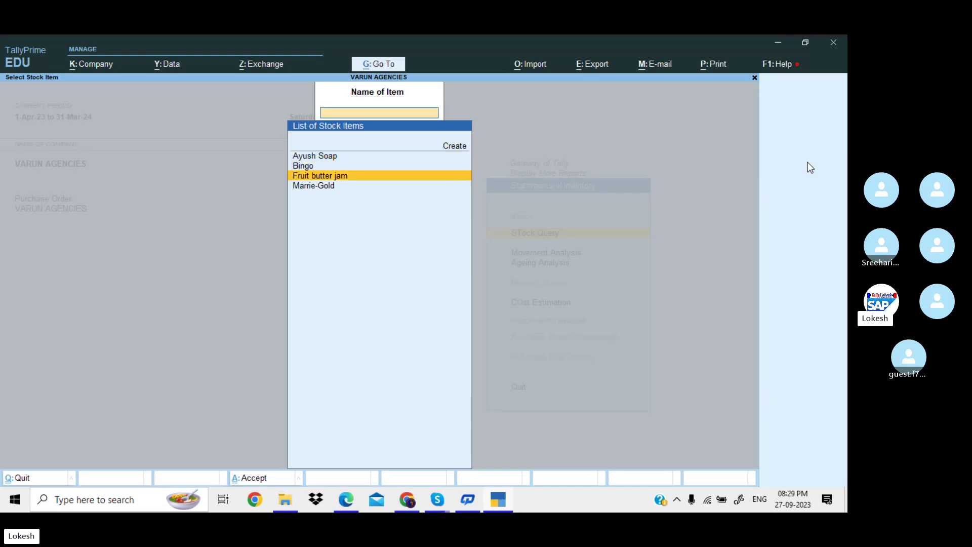
{"action": "key", "text": "Return"}
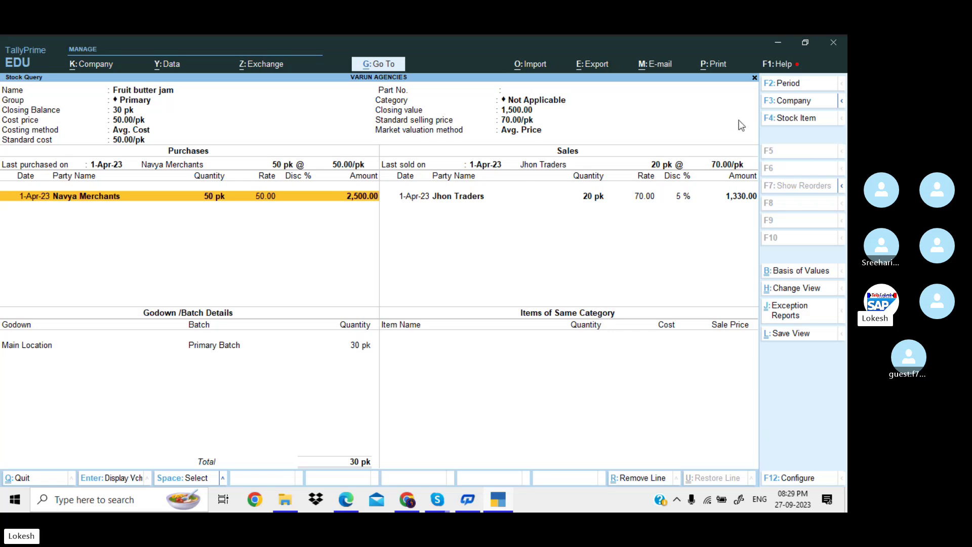
Switch the Stock Query to the item Bingo.
{"action": "left_click", "coordinate": [801, 119]}
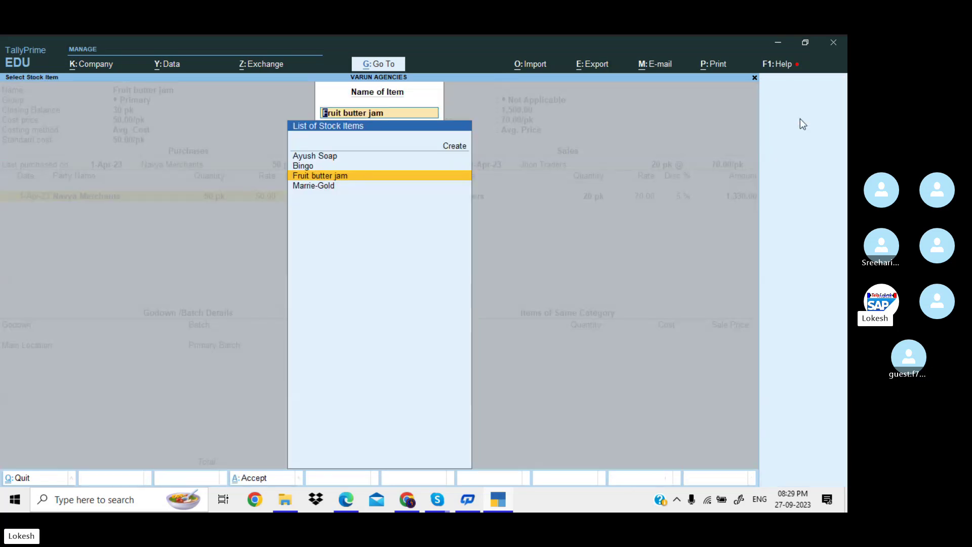
{"action": "key", "text": "Up"}
{"action": "key", "text": "Return"}
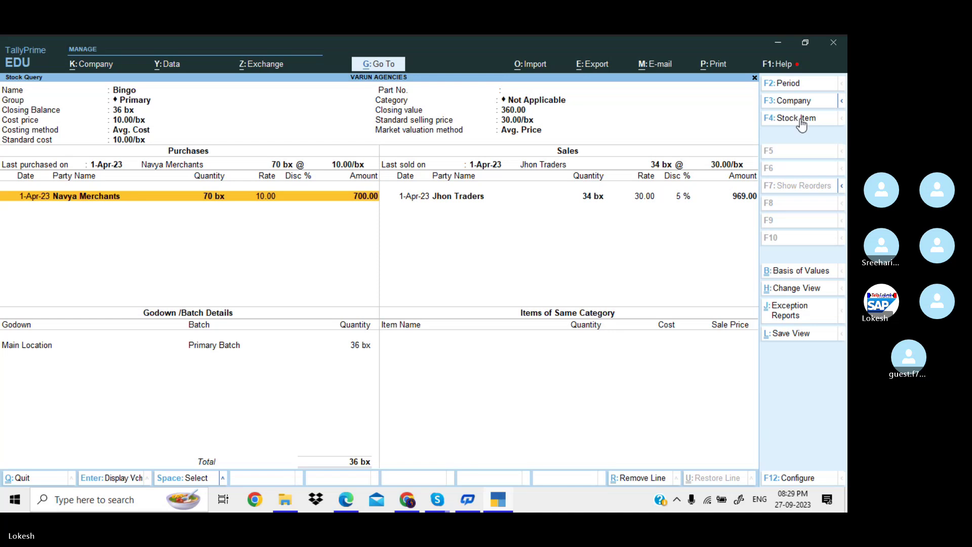
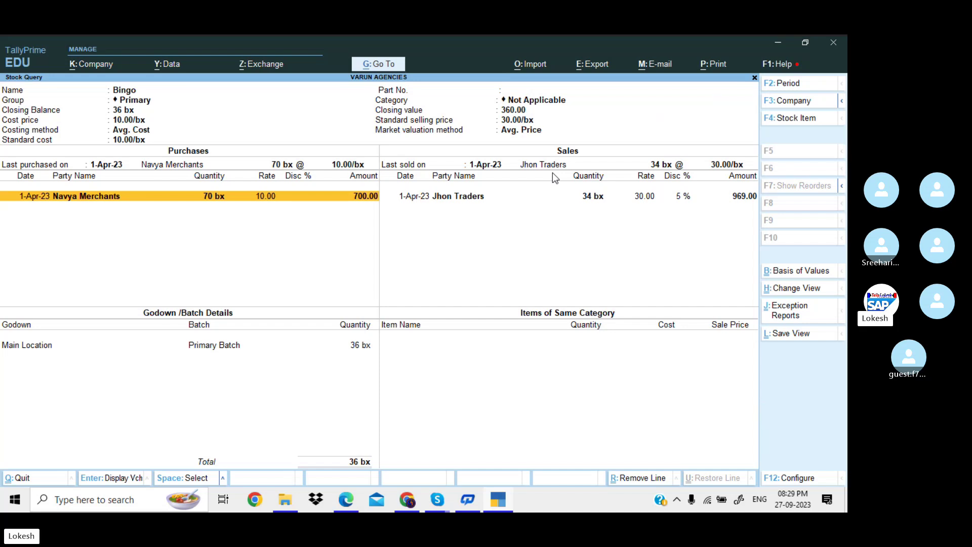
Close the Stock Query and the report menus to return to the Gateway of Tally.
{"action": "key", "text": "Escape"}
{"action": "key", "text": "Escape"}
{"action": "key", "text": "Escape"}
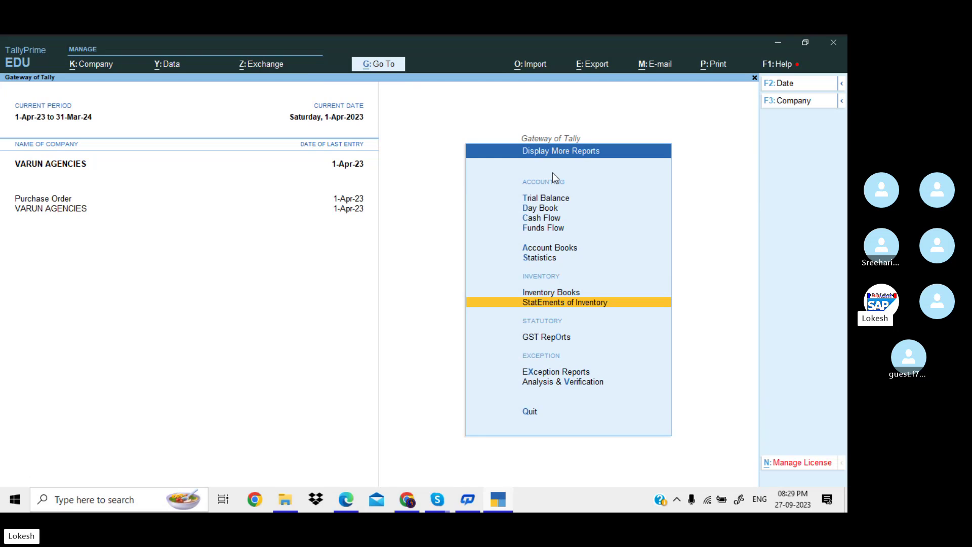
{"action": "key", "text": "Escape"}
Start a stock-group price list for All Items at the WHOLE SELLER price level, applicable from 1-Apr-23.
{"action": "key", "text": "Up"}
{"action": "key", "text": "Up"}
{"action": "key", "text": "Up"}
{"action": "key", "text": "Up"}
{"action": "key", "text": "Up"}
{"action": "key", "text": "Up"}
{"action": "key", "text": "Up"}
{"action": "key", "text": "Up"}
{"action": "key", "text": "Up"}
{"action": "key", "text": "Up"}
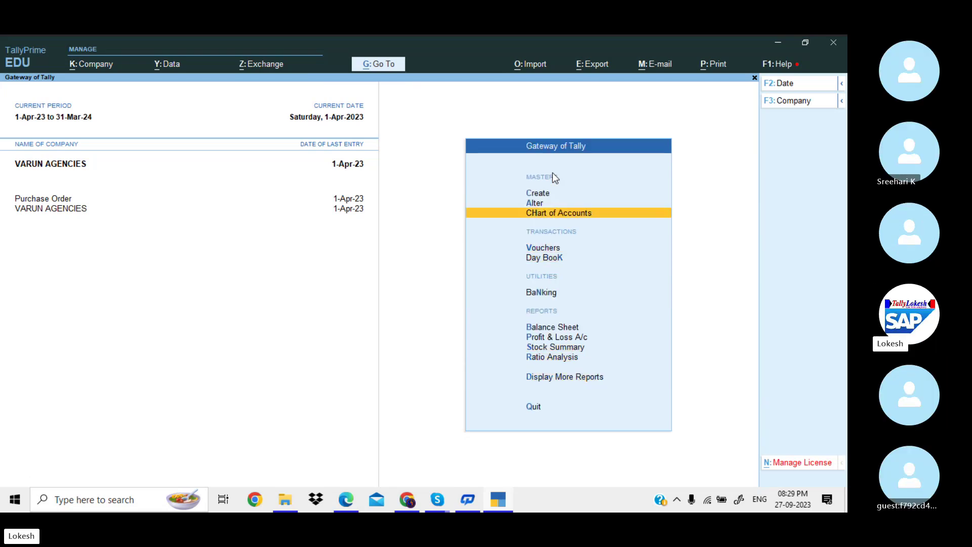
{"action": "key", "text": "Return"}
{"action": "key", "text": "Down"}
{"action": "key", "text": "Down"}
{"action": "key", "text": "Down"}
{"action": "key", "text": "Down"}
{"action": "key", "text": "Down"}
{"action": "key", "text": "Down"}
{"action": "key", "text": "Down"}
{"action": "key", "text": "Down"}
{"action": "key", "text": "Down"}
{"action": "key", "text": "Down"}
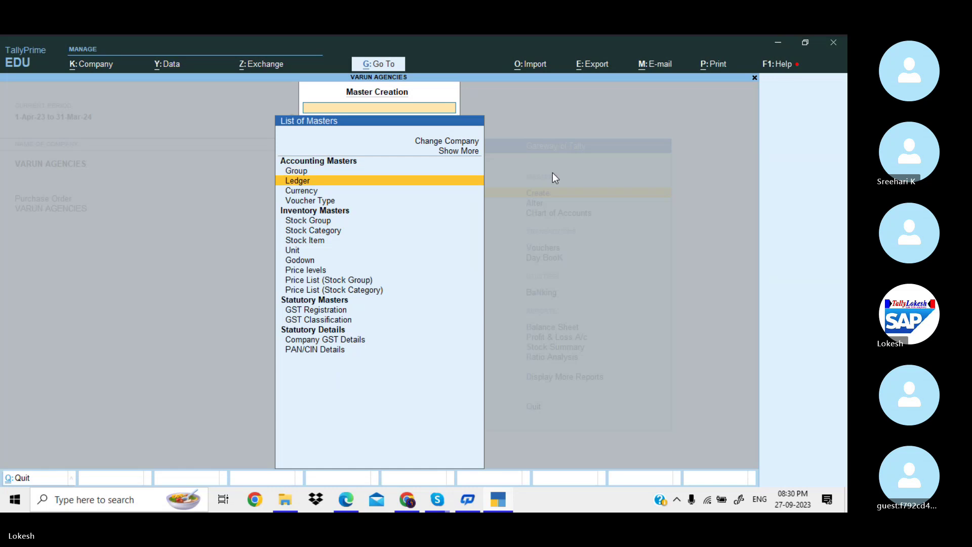
{"action": "key", "text": "Return"}
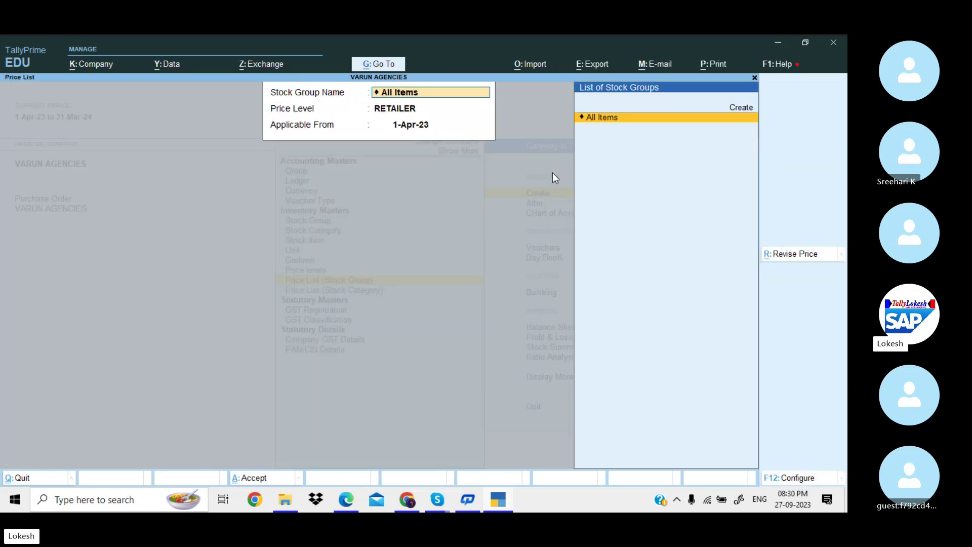
{"action": "key", "text": "Return"}
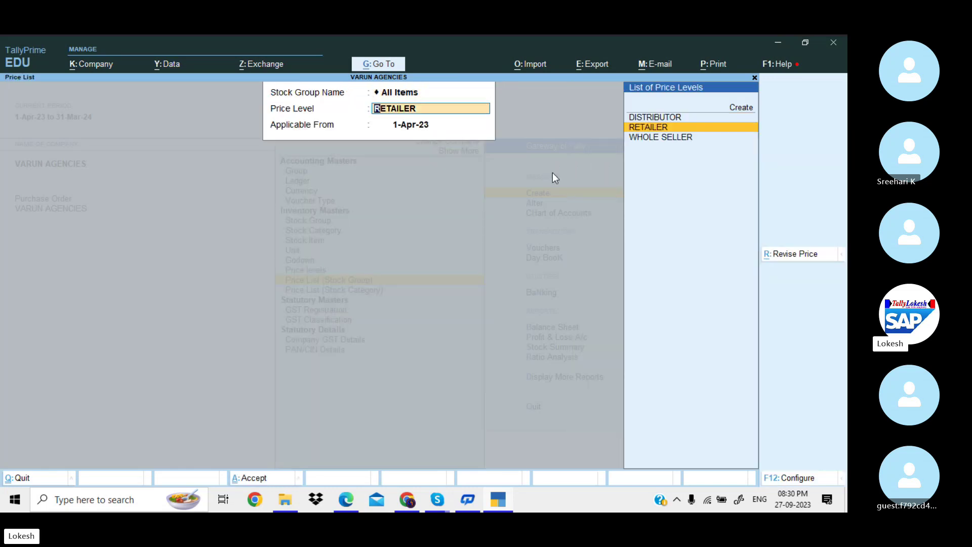
{"action": "key", "text": "Down"}
{"action": "key", "text": "Return"}
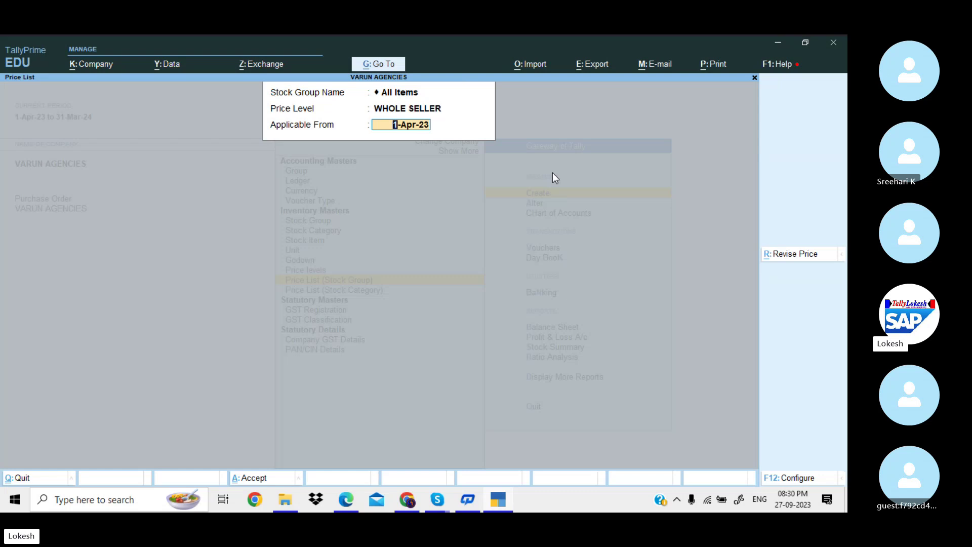
{"action": "key", "text": "Return"}
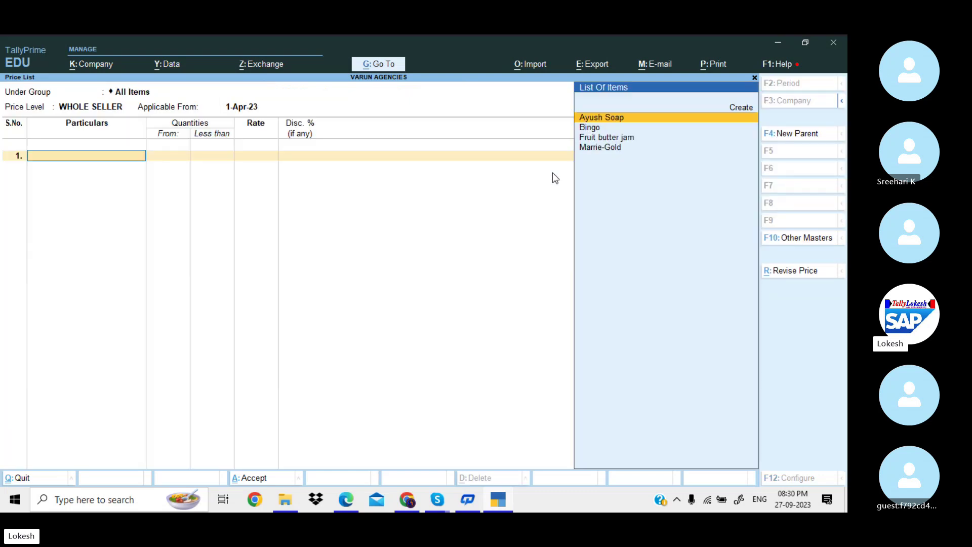
Add Ayush Soap to the price list for quantities less than 30 nos, at a rate of 20.00 with 1% discount.
{"action": "key", "text": "Return"}
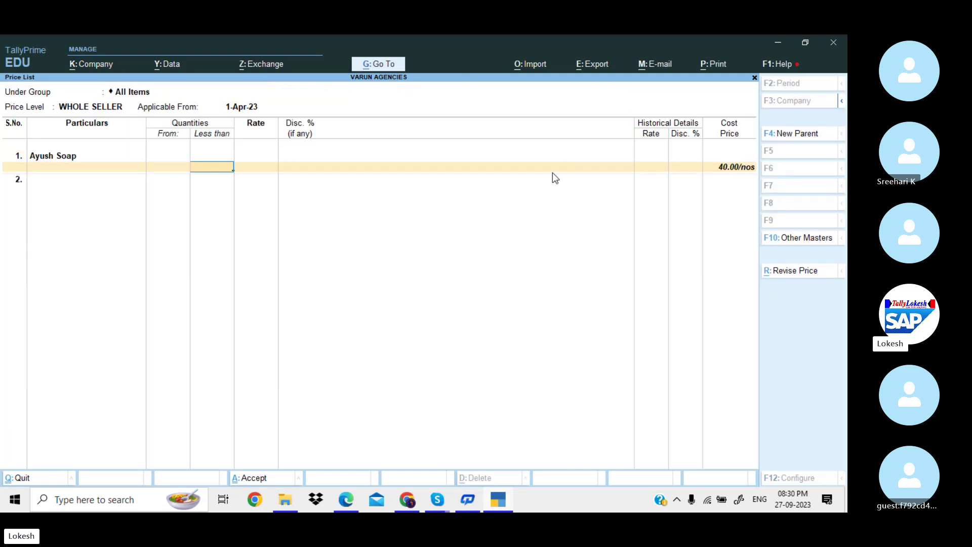
{"action": "type", "text": "30"}
{"action": "key", "text": "Return"}
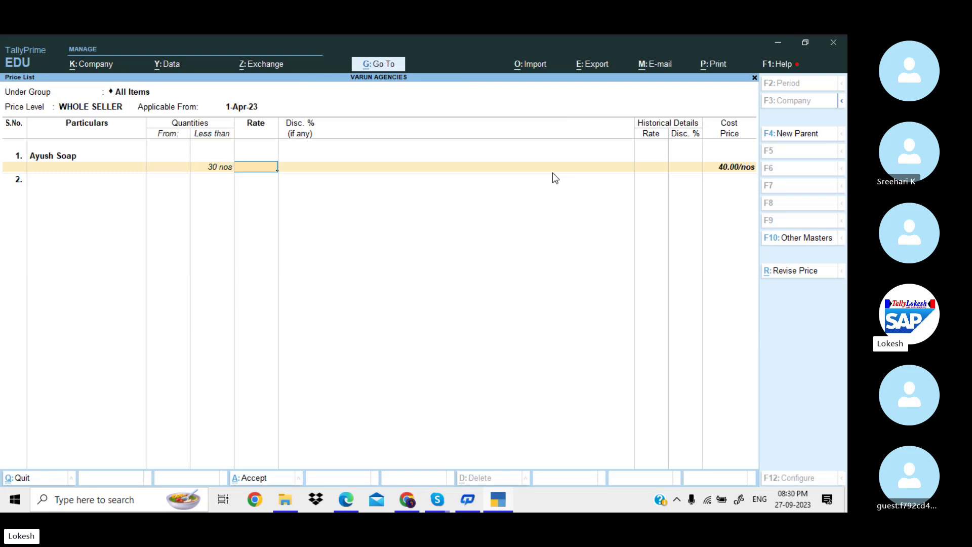
{"action": "type", "text": "20"}
{"action": "key", "text": "Return"}
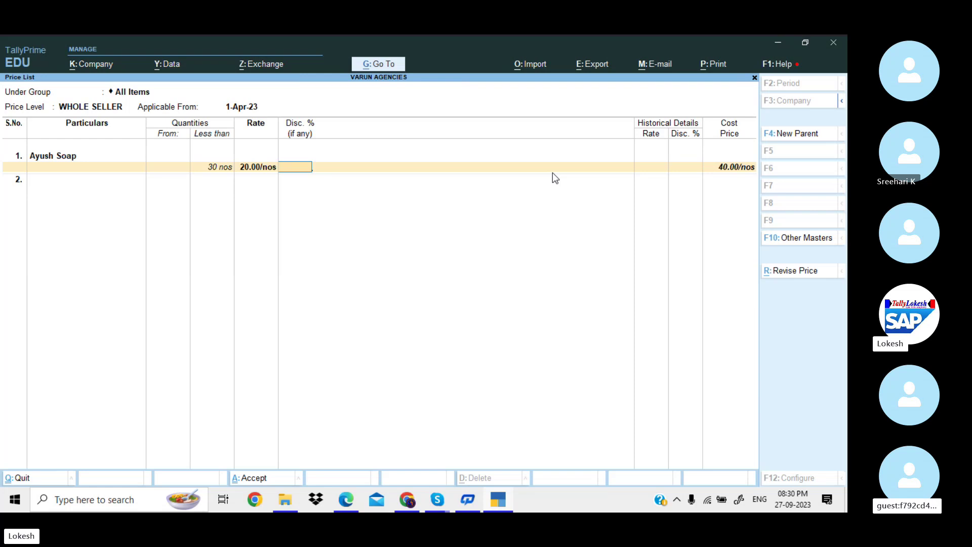
{"action": "type", "text": "1"}
{"action": "key", "text": "Return"}
{"action": "key", "text": "Return"}
{"action": "key", "text": "Return"}
{"action": "key", "text": "Return"}
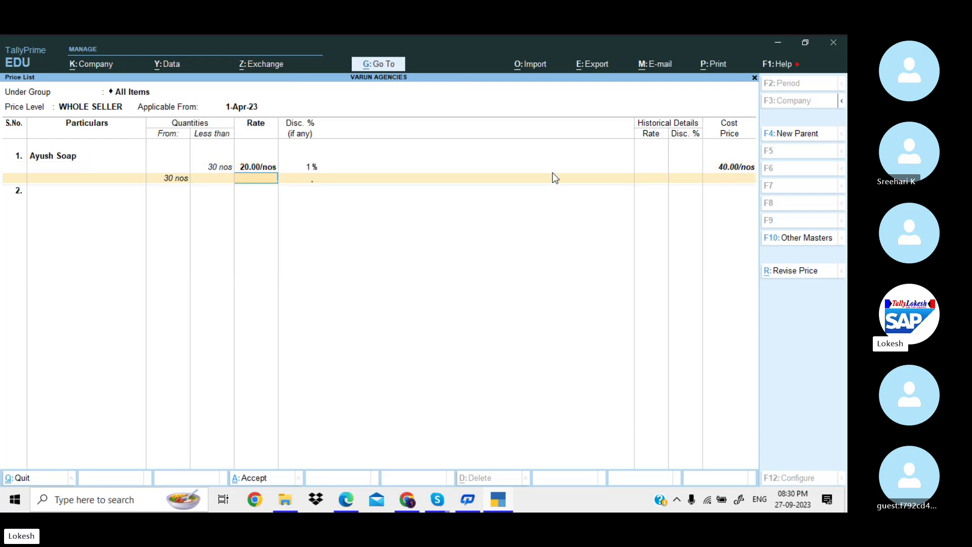
Add Bingo to the price list for quantities less than 50 bx, at a rate of 30.00 with 2% discount.
{"action": "key", "text": "Down"}
{"action": "key", "text": "Return"}
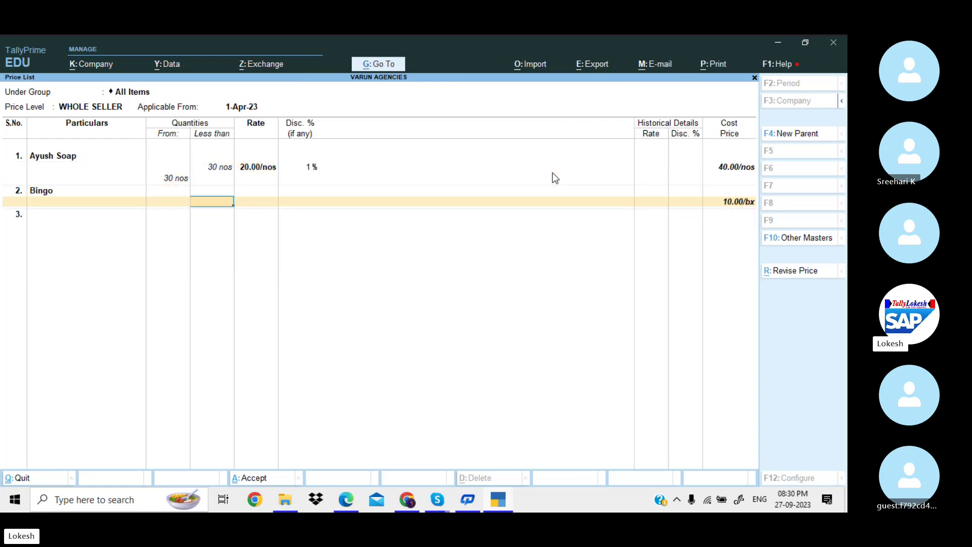
{"action": "type", "text": "50"}
{"action": "key", "text": "Return"}
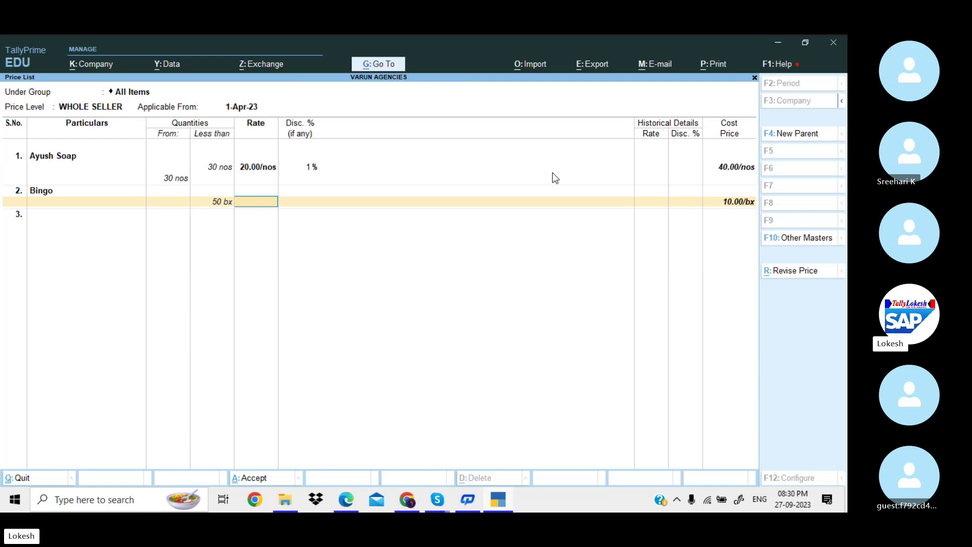
{"action": "type", "text": "30"}
{"action": "key", "text": "Return"}
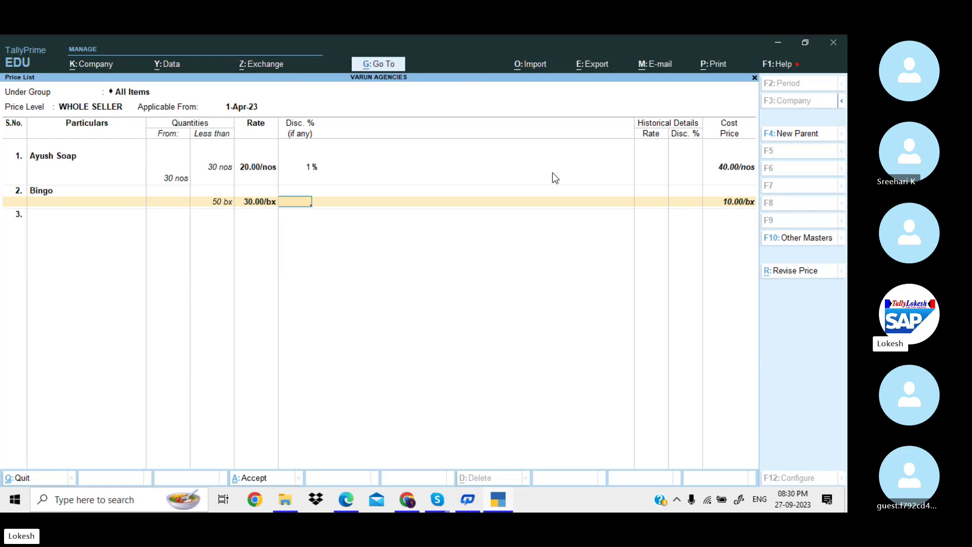
{"action": "type", "text": "2"}
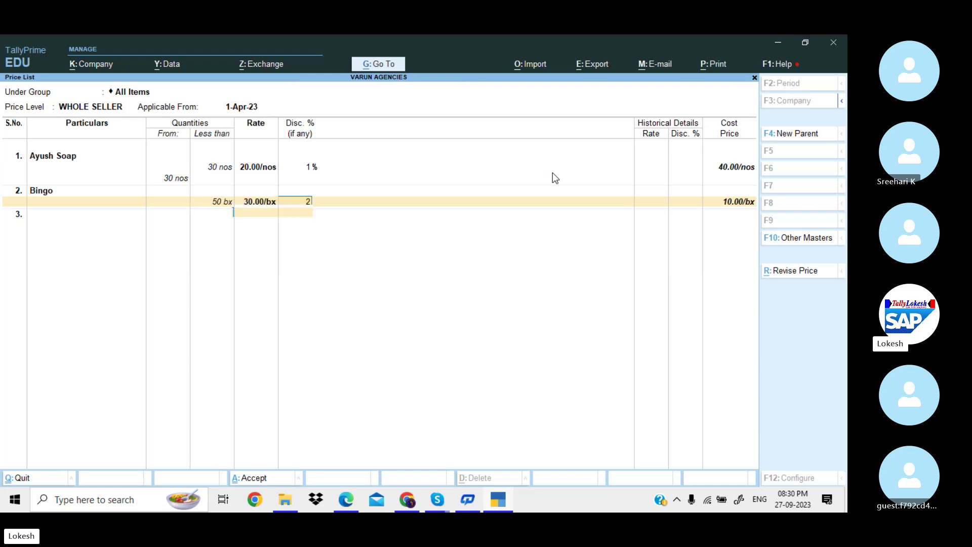
{"action": "key", "text": "Return"}
{"action": "key", "text": "Return"}
{"action": "key", "text": "Return"}
{"action": "key", "text": "Return"}
Add Fruit butter jam to the price list for quantities less than 100 pk, at a rate of 50.00 with 9% discount.
{"action": "key", "text": "Down"}
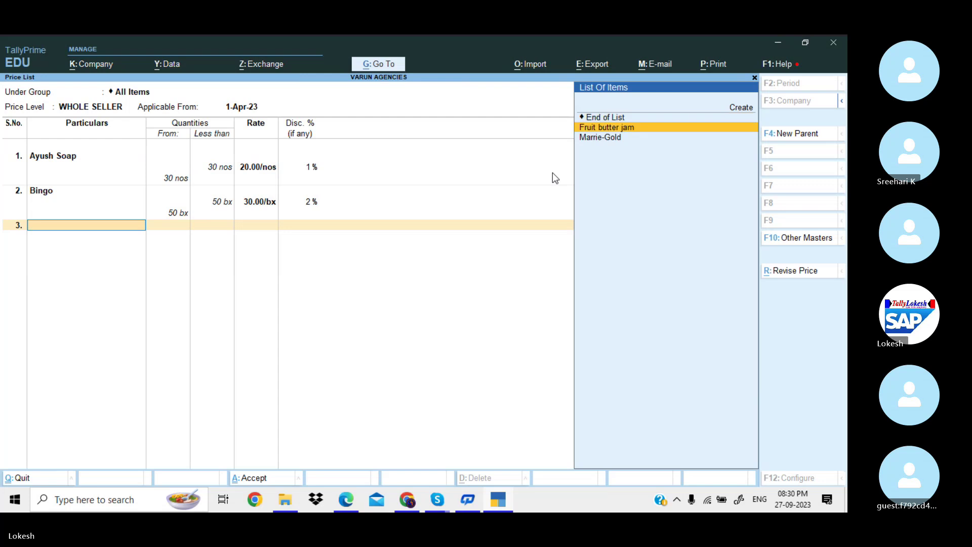
{"action": "key", "text": "Return"}
{"action": "type", "text": "1"}
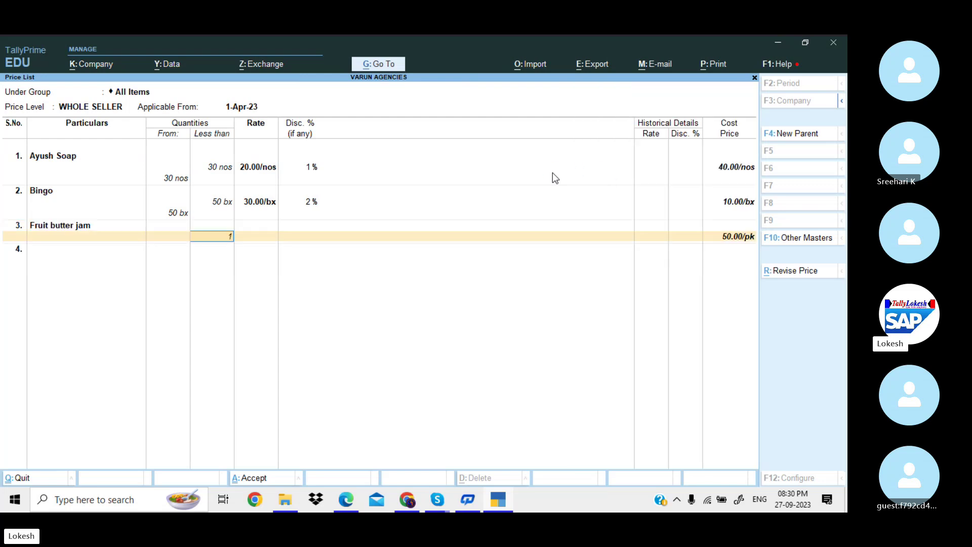
{"action": "type", "text": "00"}
{"action": "key", "text": "Return"}
{"action": "type", "text": "50"}
{"action": "key", "text": "Return"}
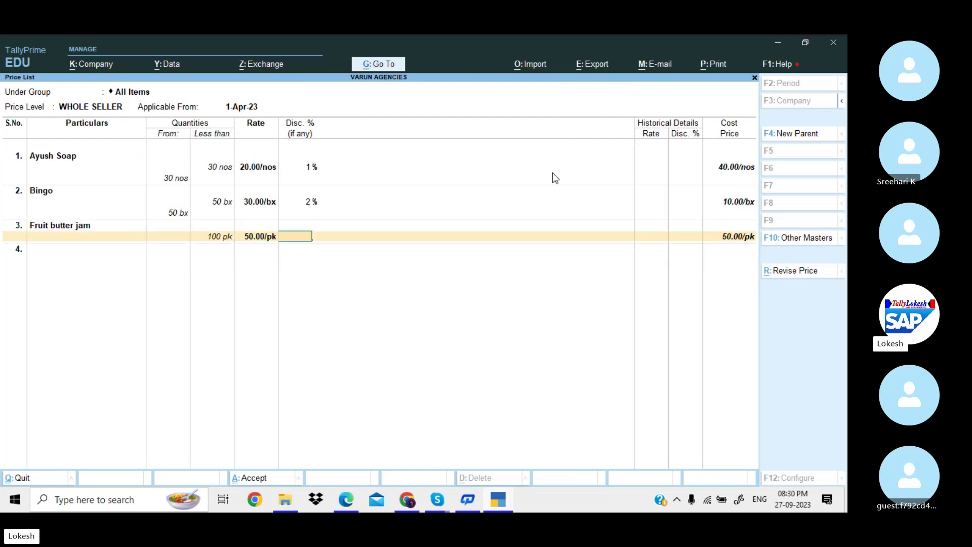
{"action": "type", "text": "9"}
{"action": "key", "text": "Return"}
{"action": "key", "text": "Return"}
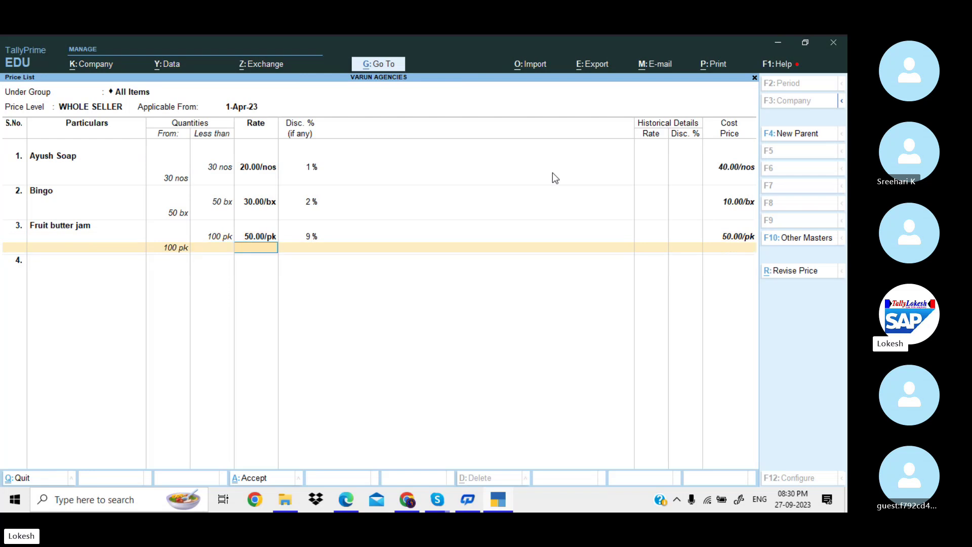
{"action": "key", "text": "Return"}
{"action": "key", "text": "Return"}
{"action": "key", "text": "Return"}
{"action": "key", "text": "Escape"}
{"action": "key", "text": "Return"}
{"action": "key", "text": "Return"}
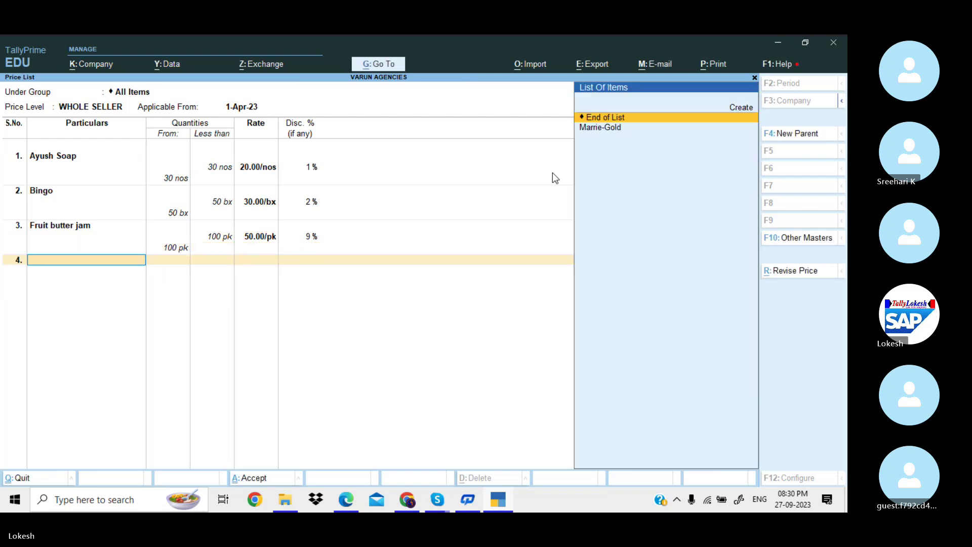
Add Marrie-Gold for quantities less than 200 nos at a rate of 100.00 with 10% discount, and save the price list.
{"action": "key", "text": "Down"}
{"action": "key", "text": "Return"}
{"action": "type", "text": "200"}
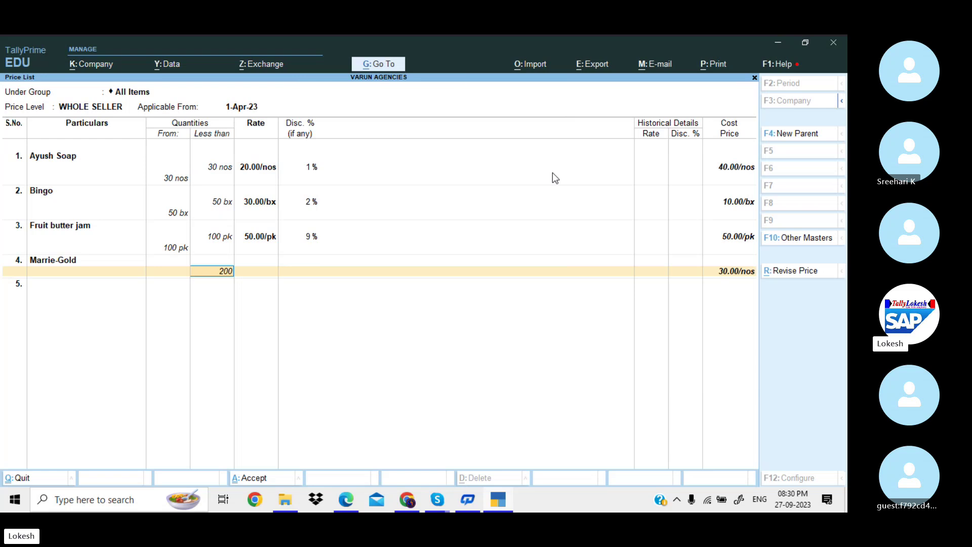
{"action": "key", "text": "Return"}
{"action": "type", "text": "100"}
{"action": "key", "text": "Return"}
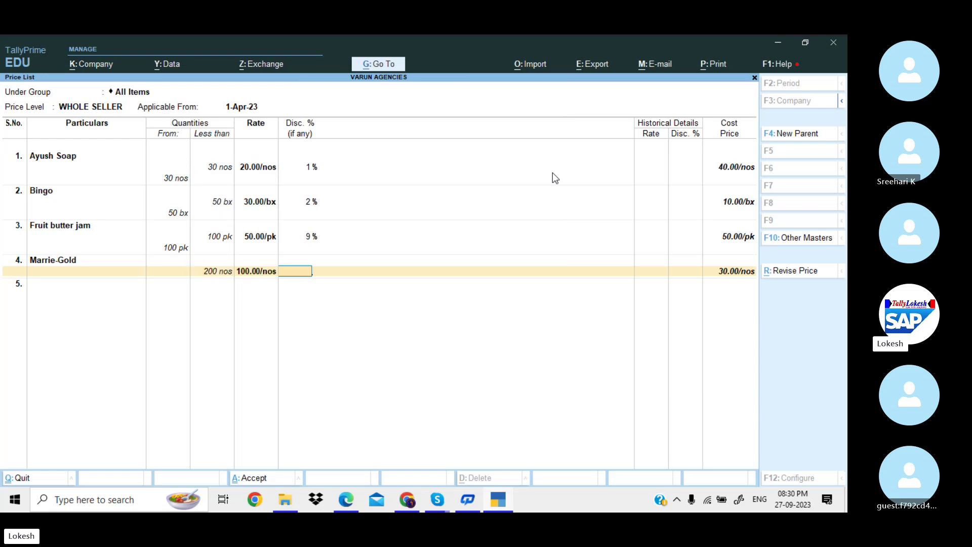
{"action": "type", "text": "10"}
{"action": "key", "text": "Return"}
{"action": "key", "text": "Return"}
{"action": "key", "text": "Return"}
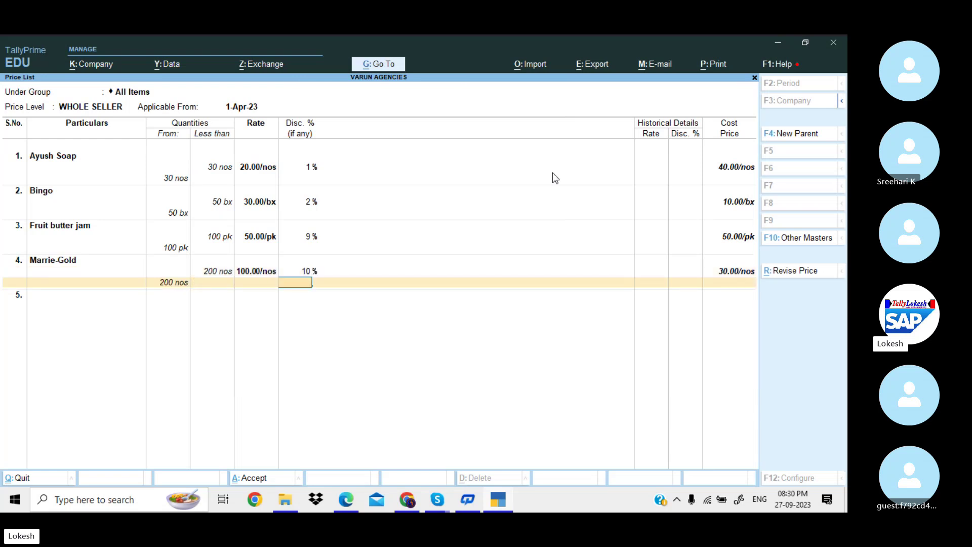
{"action": "key", "text": "Return"}
{"action": "key", "text": "Return"}
{"action": "key", "text": "Return"}
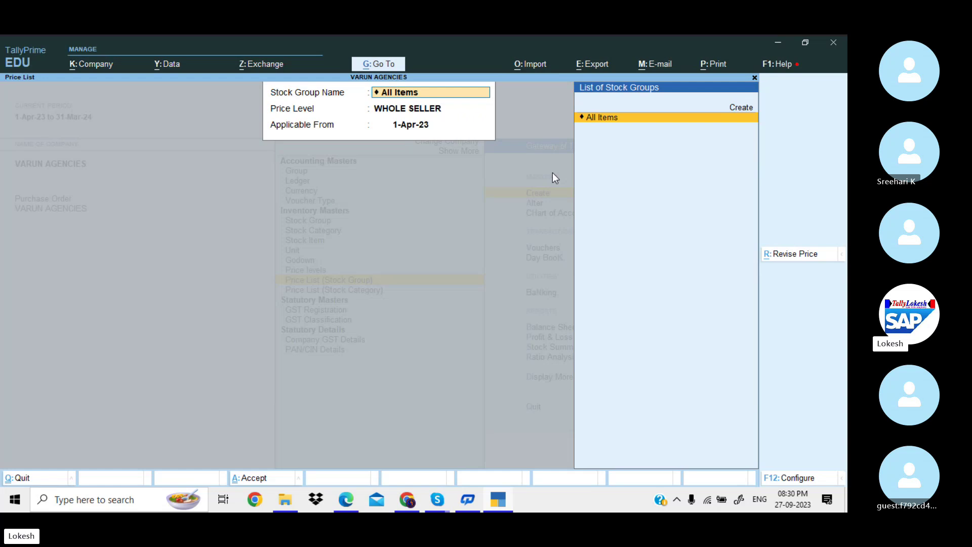
Switch to the course material PDF in Edge and read through the STARMA ELECTRICALS exercise.
{"action": "left_click", "coordinate": [354, 499]}
{"action": "scroll", "coordinate": [386, 327], "scroll_direction": "down", "scroll_amount": 6}
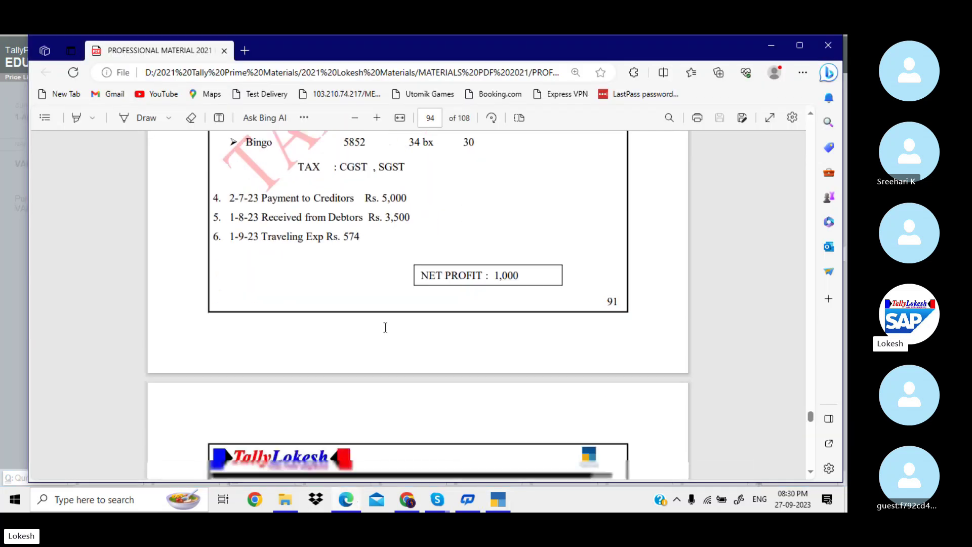
{"action": "scroll", "coordinate": [385, 328], "scroll_direction": "down", "scroll_amount": 1}
{"action": "scroll", "coordinate": [386, 328], "scroll_direction": "down", "scroll_amount": 4}
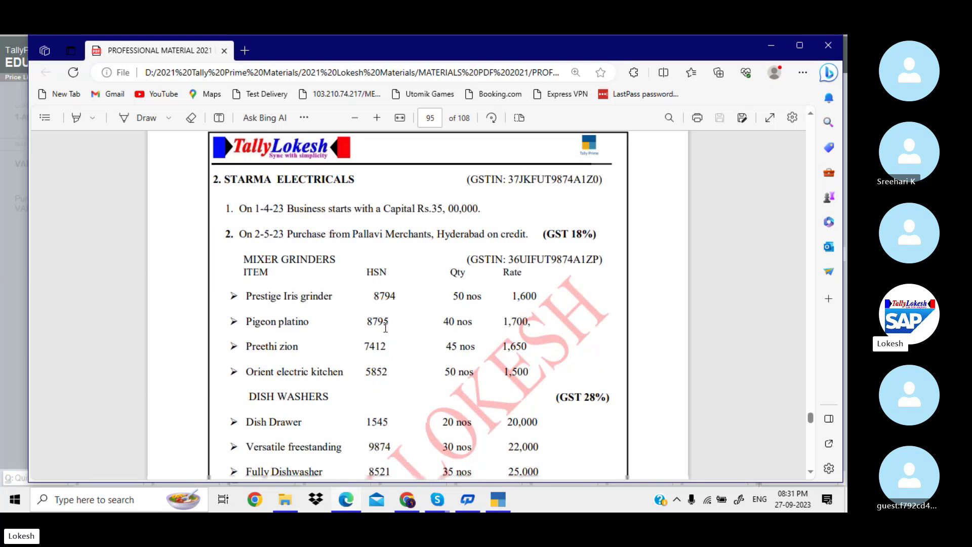
{"action": "scroll", "coordinate": [385, 328], "scroll_direction": "down", "scroll_amount": 12}
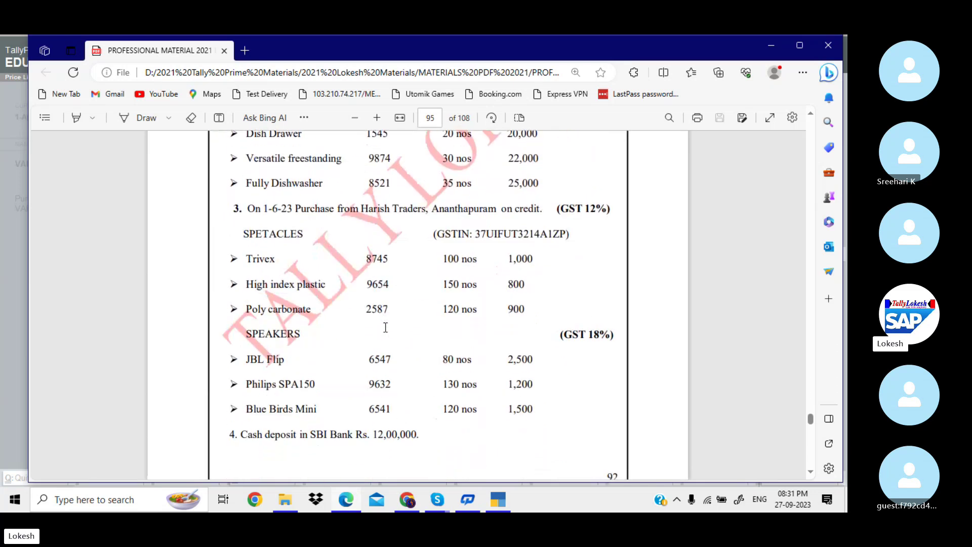
{"action": "scroll", "coordinate": [385, 328], "scroll_direction": "down", "scroll_amount": 2}
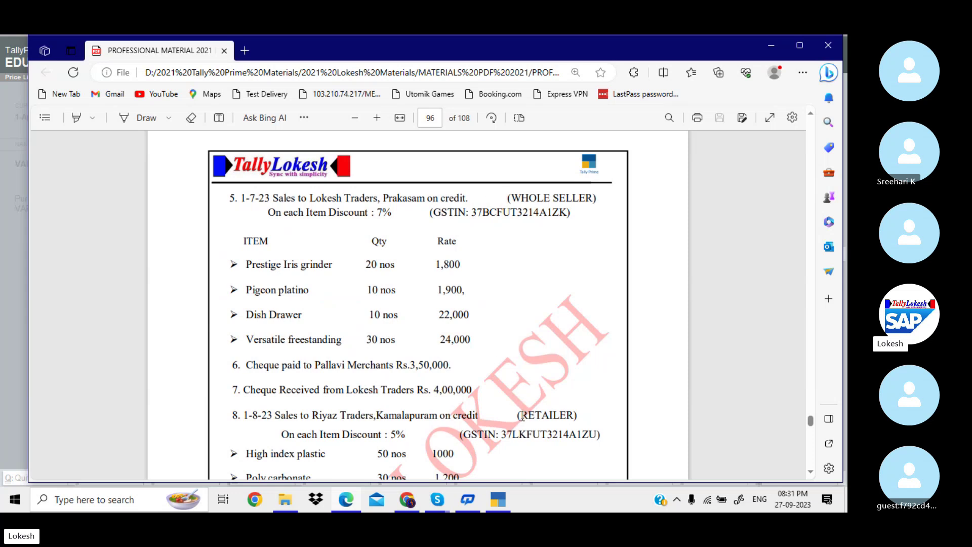
{"action": "scroll", "coordinate": [523, 415], "scroll_direction": "down", "scroll_amount": 8}
{"action": "scroll", "coordinate": [523, 415], "scroll_direction": "down", "scroll_amount": 1}
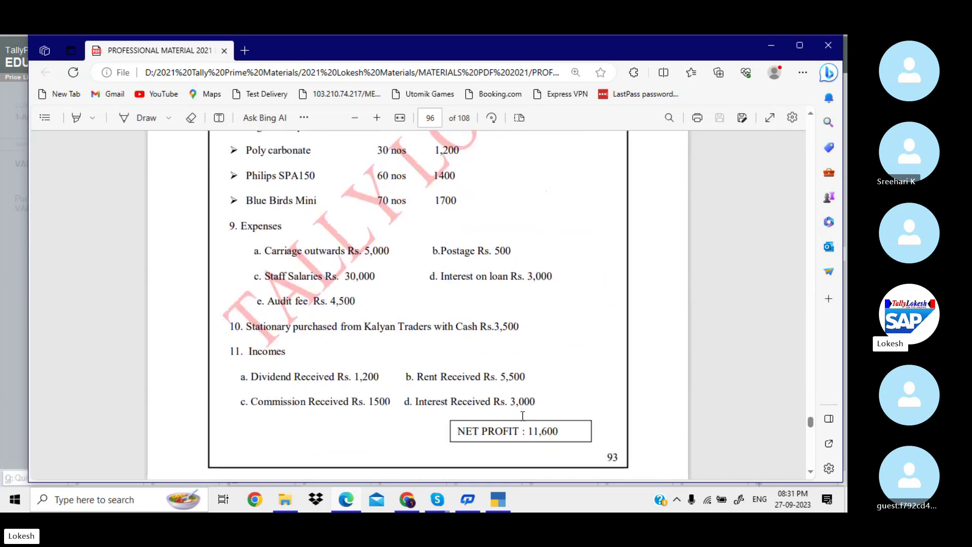
{"action": "scroll", "coordinate": [523, 415], "scroll_direction": "up", "scroll_amount": 2}
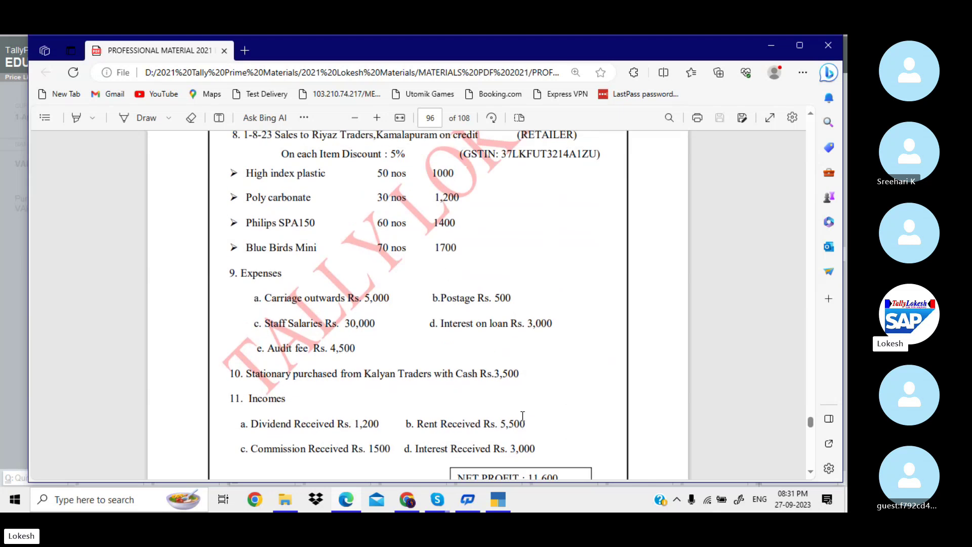
{"action": "scroll", "coordinate": [522, 417], "scroll_direction": "up", "scroll_amount": 12}
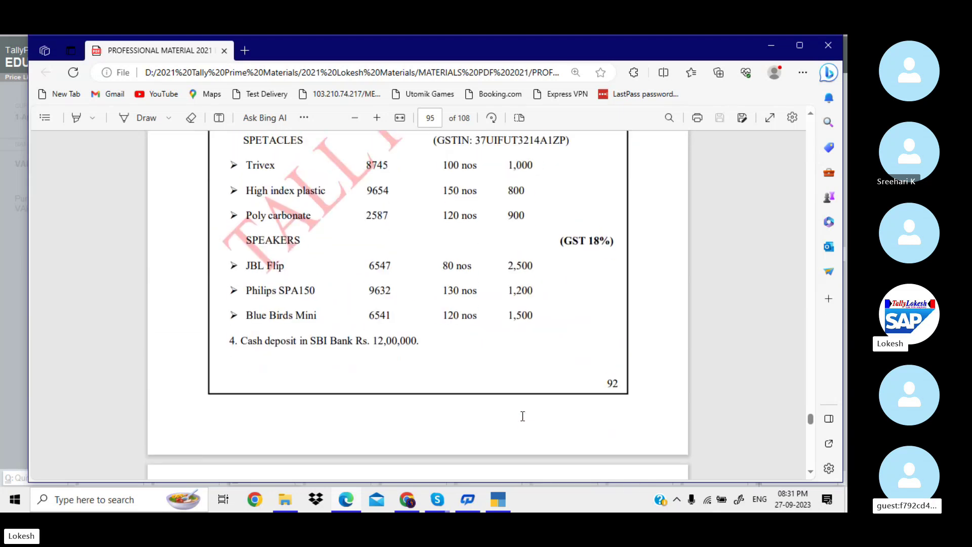
{"action": "scroll", "coordinate": [523, 416], "scroll_direction": "up", "scroll_amount": 15}
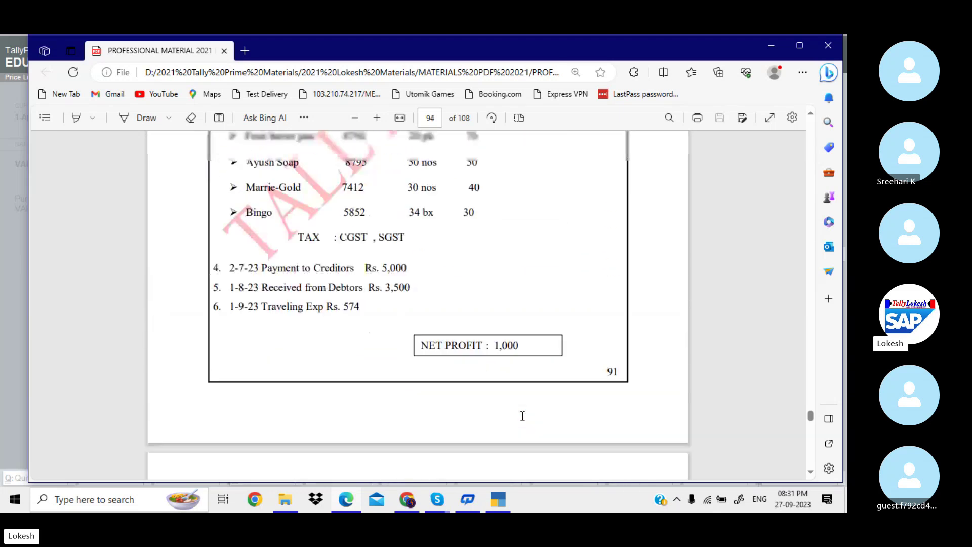
Switch back to TallyPrime and leave price list creation, returning to the Gateway of Tally.
{"action": "left_click", "coordinate": [504, 501]}
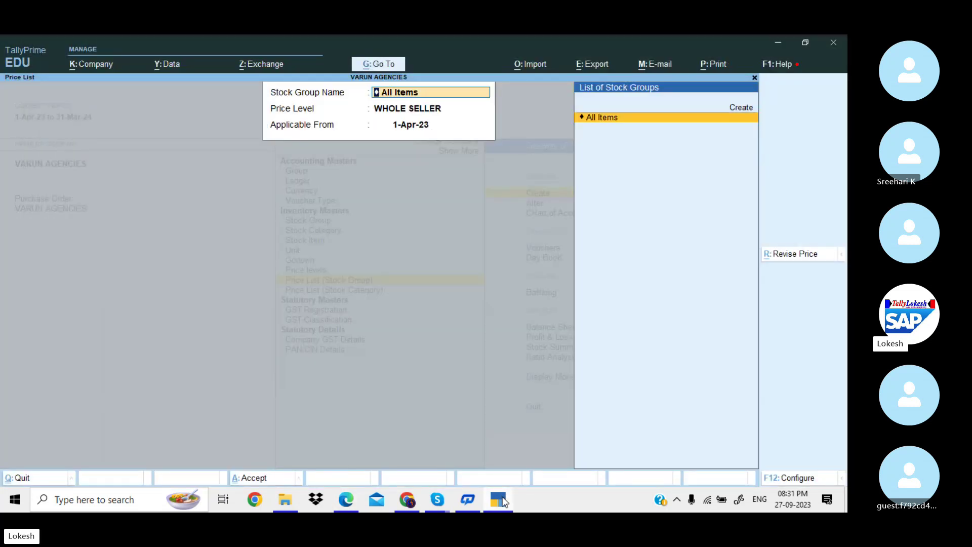
{"action": "key", "text": "Escape"}
{"action": "key", "text": "Escape"}
{"action": "key", "text": "Escape"}
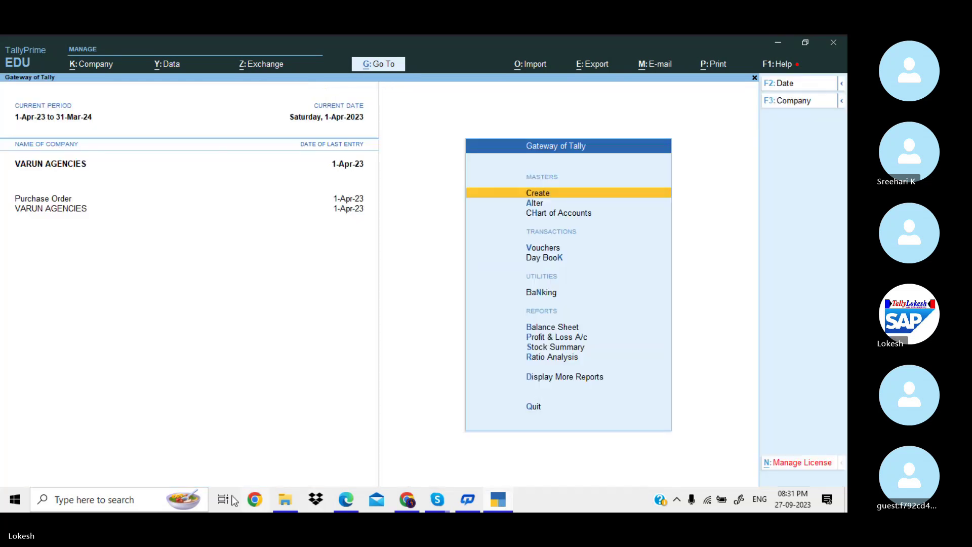
Switch to the ongoing group call window in Skype.
{"action": "left_click", "coordinate": [438, 500]}
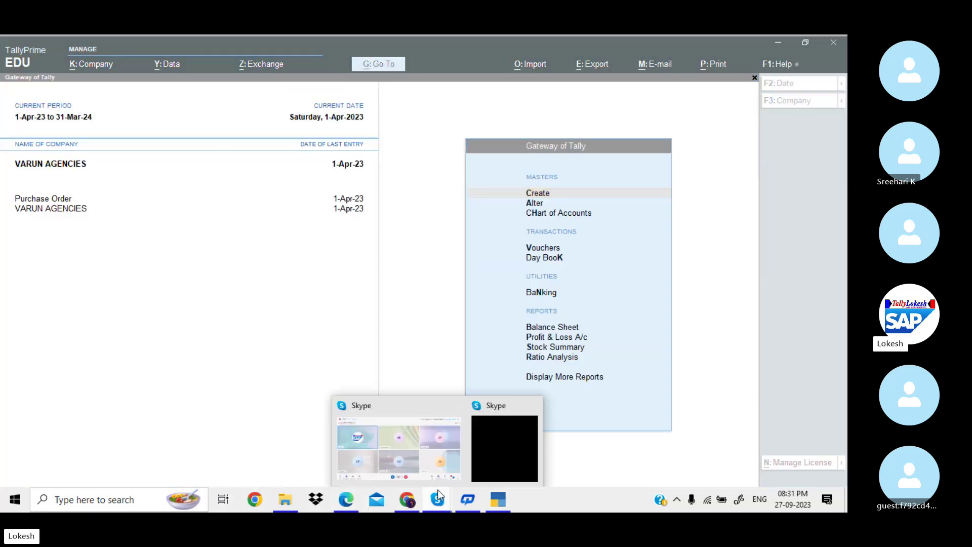
{"action": "left_click", "coordinate": [418, 434]}
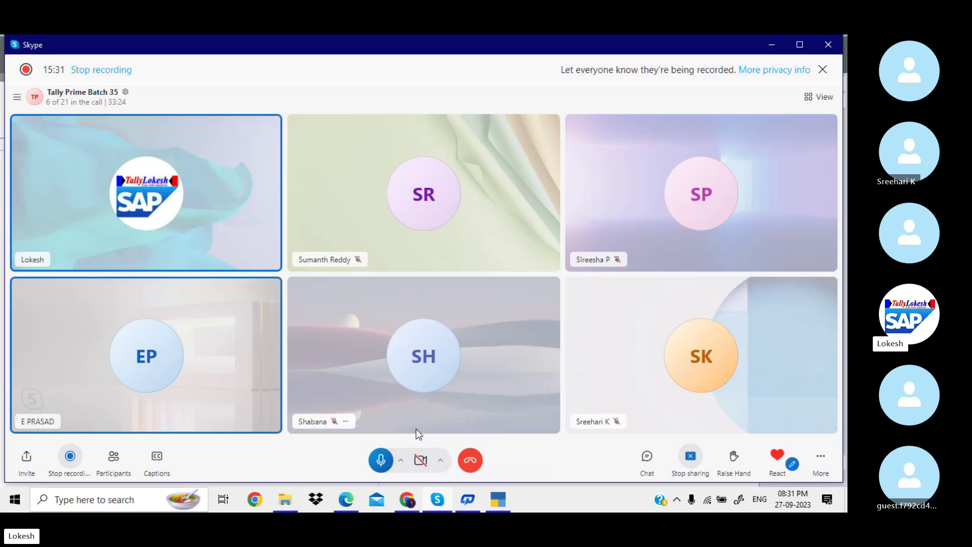